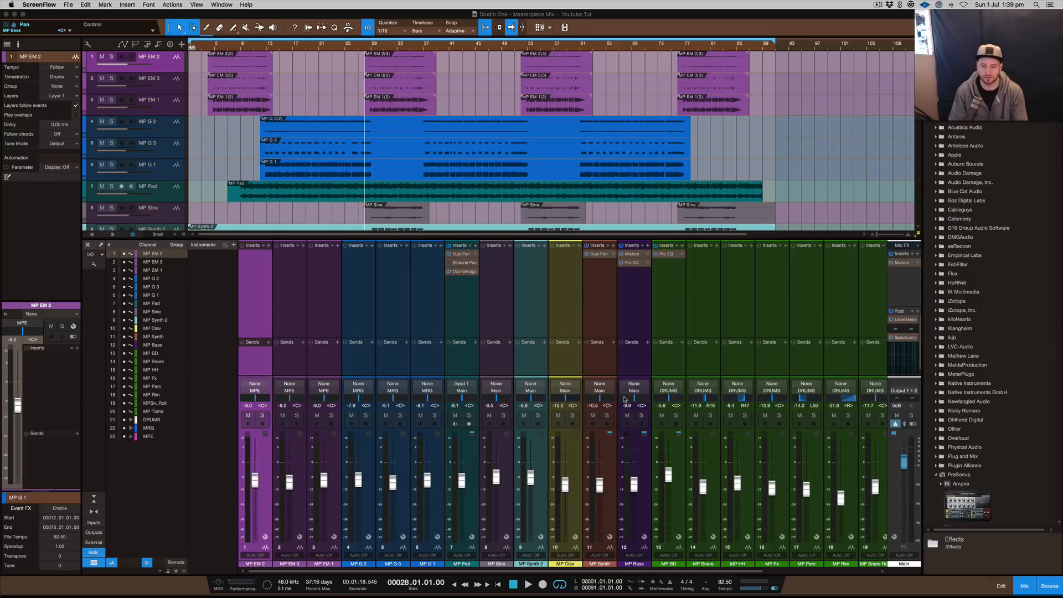
- Show the arrangement without the console, place the playhead at bar 6, and bring the console back
click(830, 17)
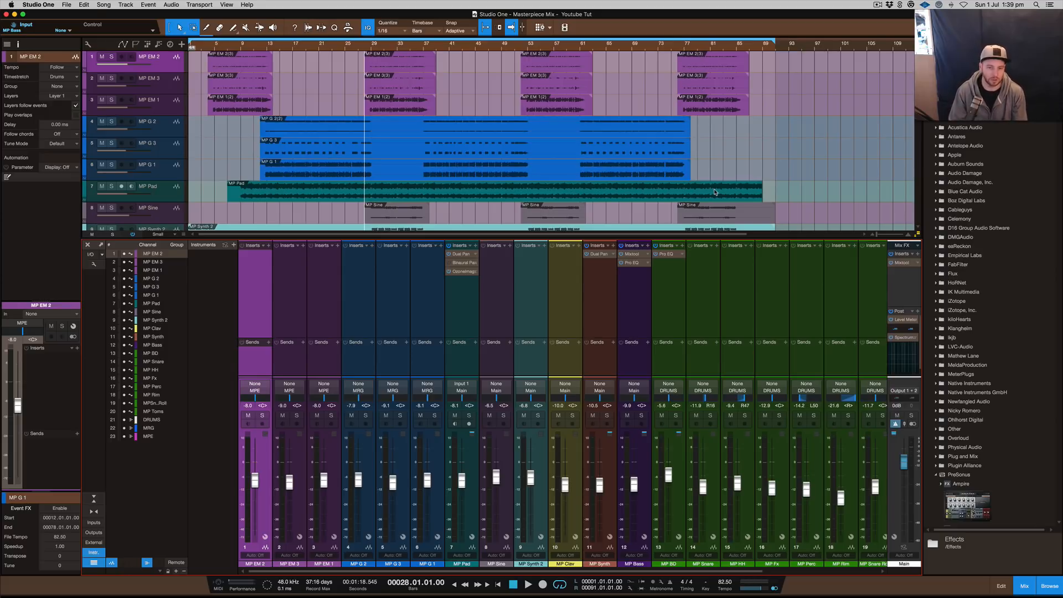
key(F3)
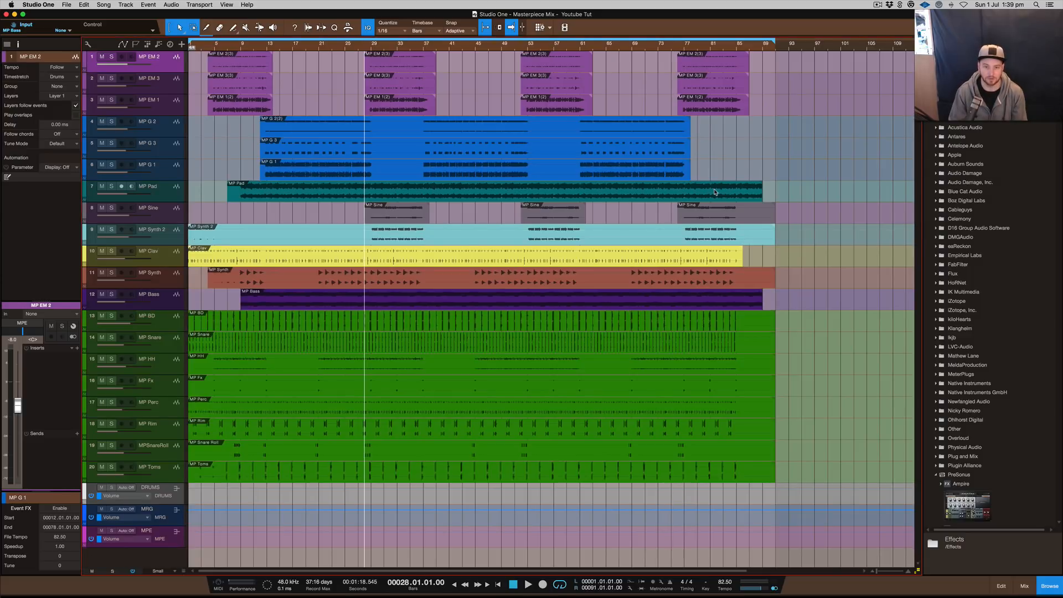
click(222, 45)
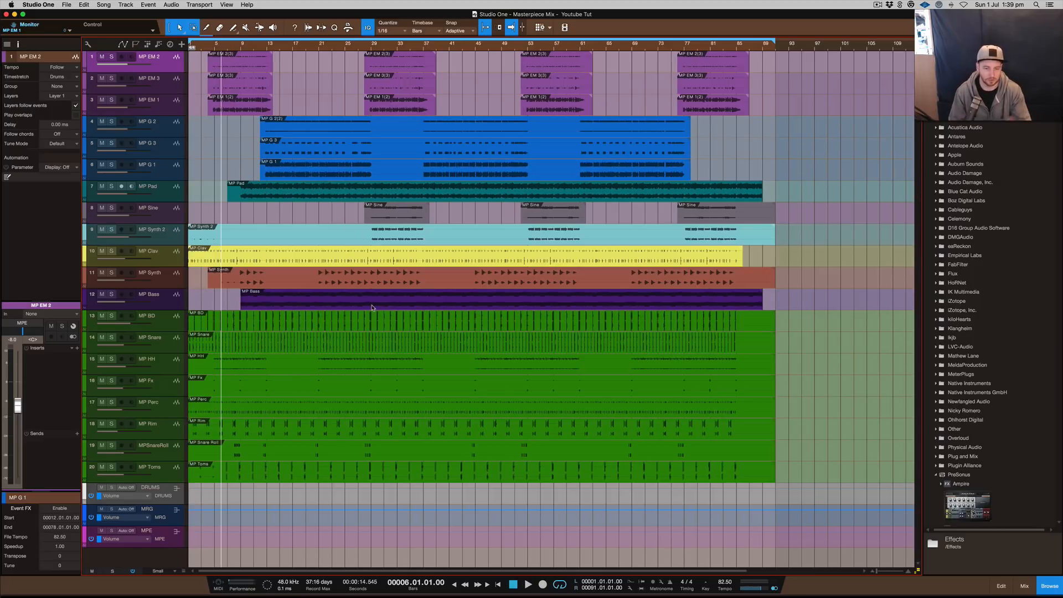
key(F3)
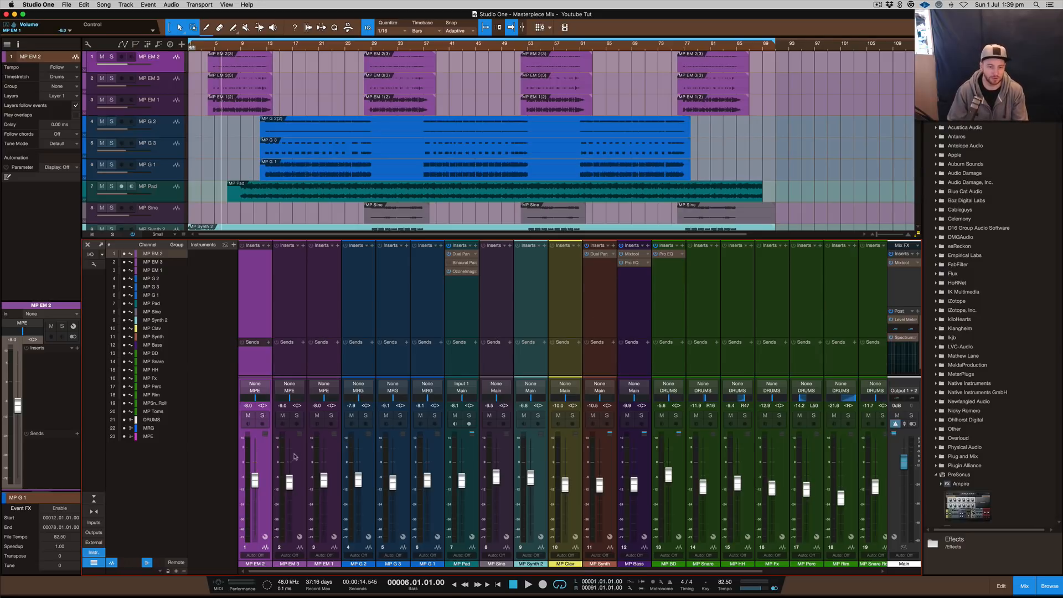
- Examine the DRUMS, MRG and MPE bus channels alongside the individual track channels in the console
scroll(607, 459, right, 5)
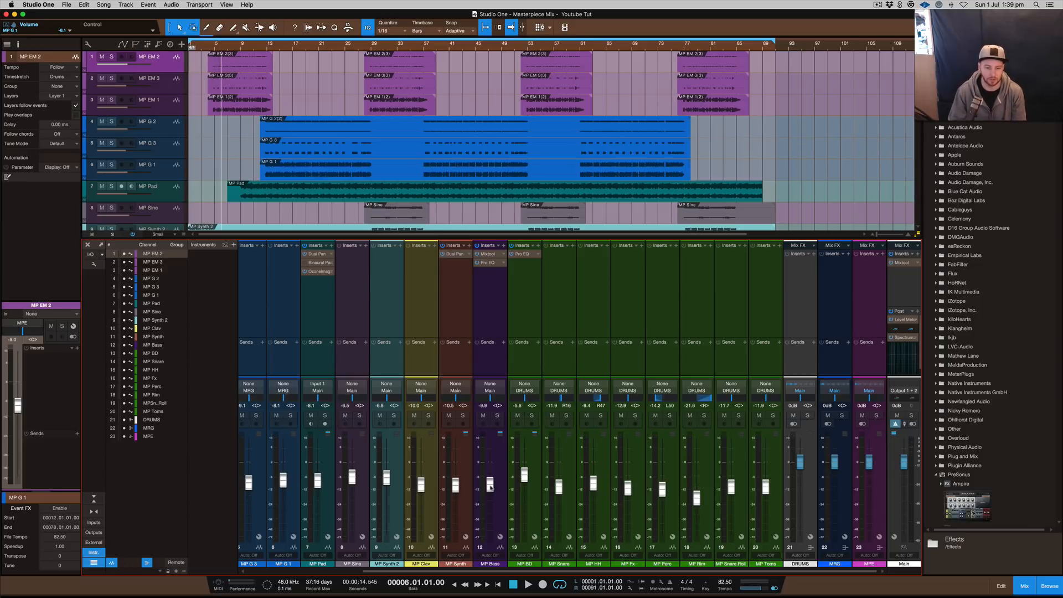
click(813, 448)
shift+click(875, 448)
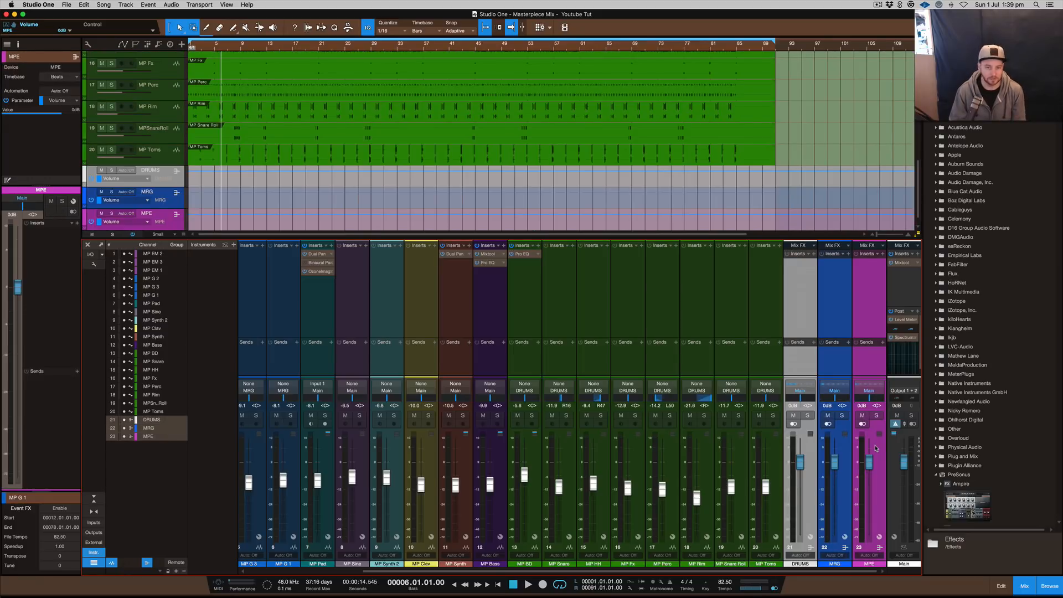
click(774, 451)
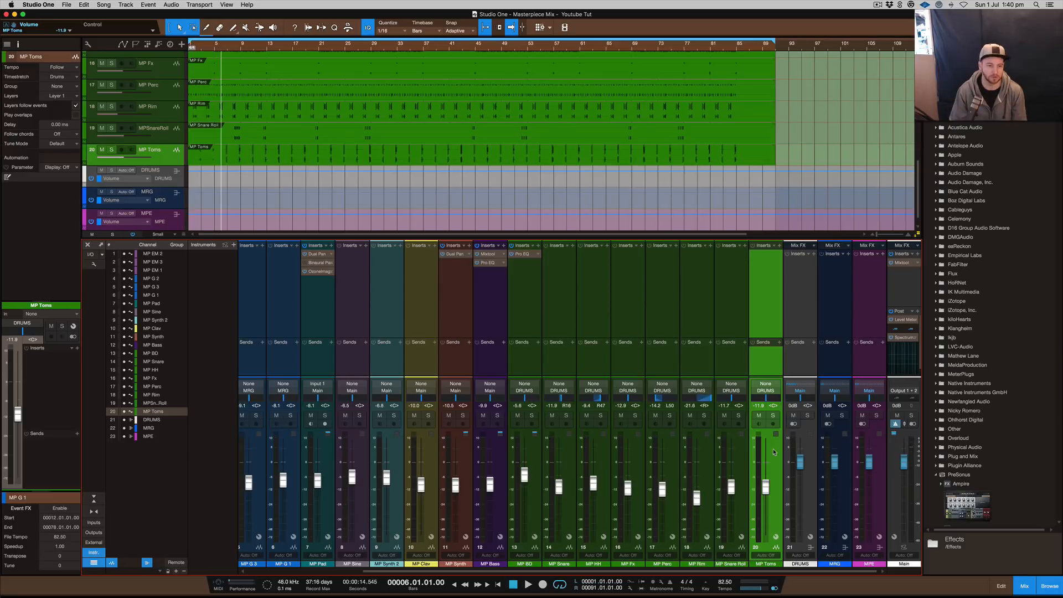
scroll(774, 452, left, 4)
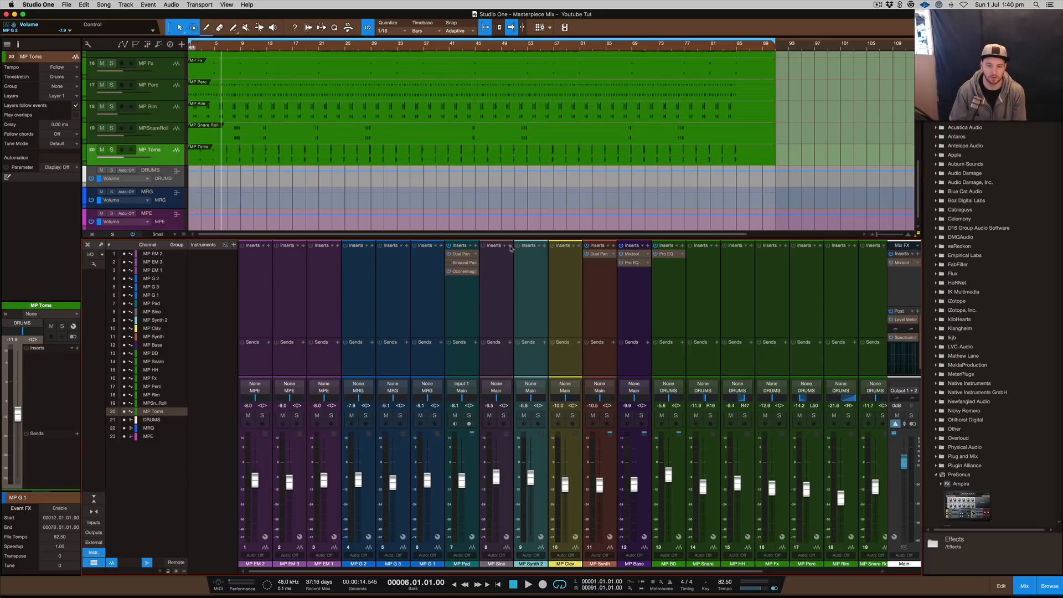
- Check the Mixtool gain insert on the Main channel and close its plug-in window
click(133, 235)
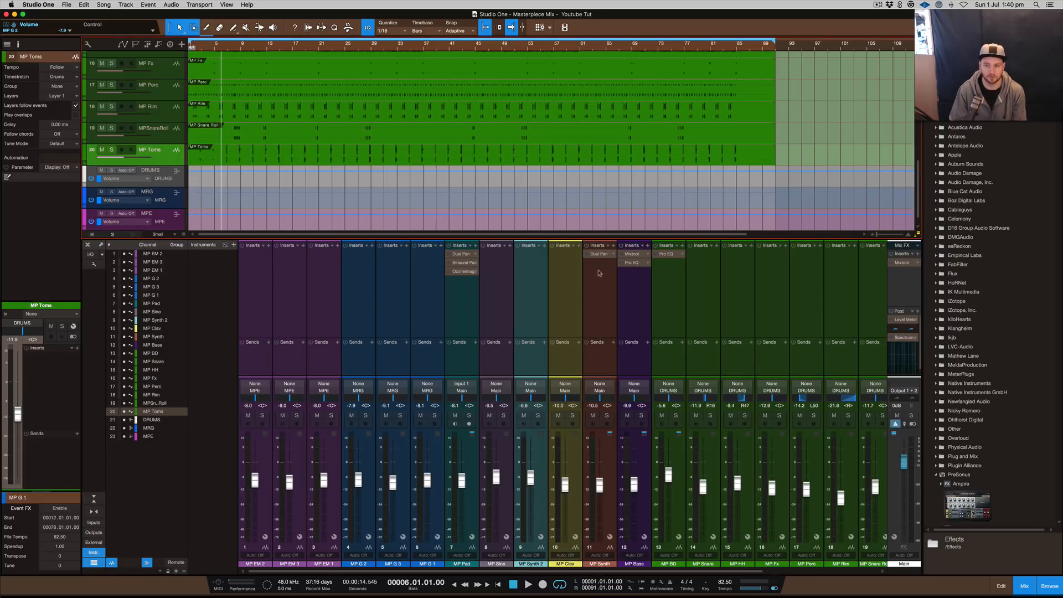
click(904, 263)
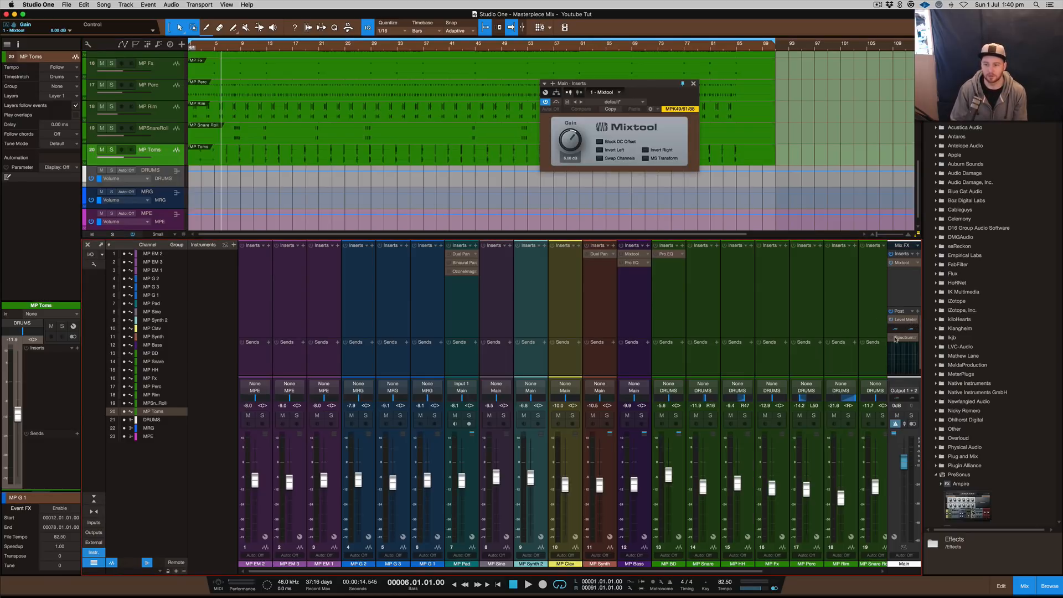
click(694, 84)
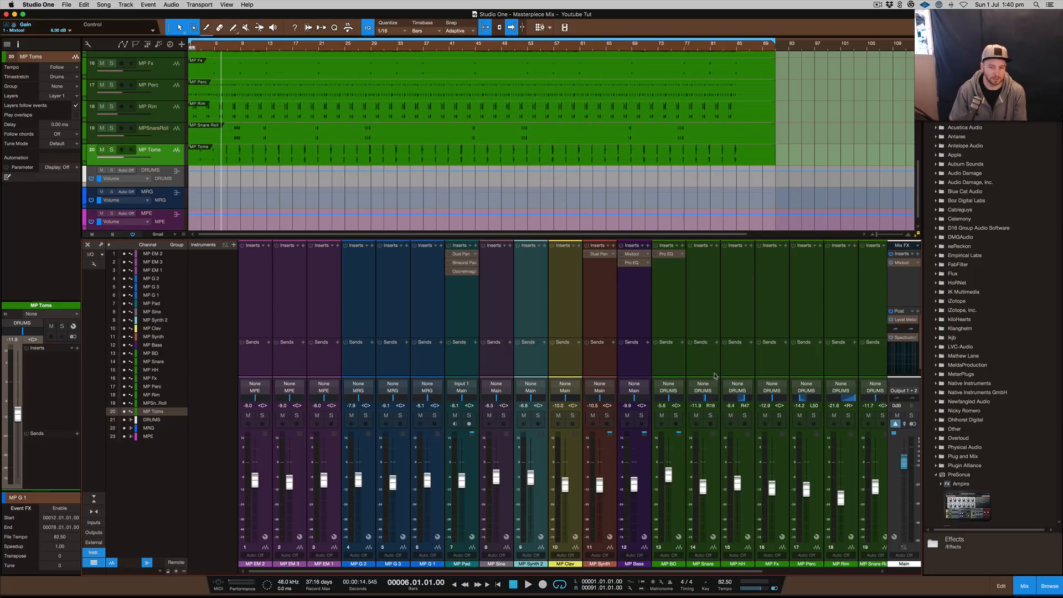
- Play the mix from bar 6 with all tracks shrunk to Overview height, and stop playback
key(space)
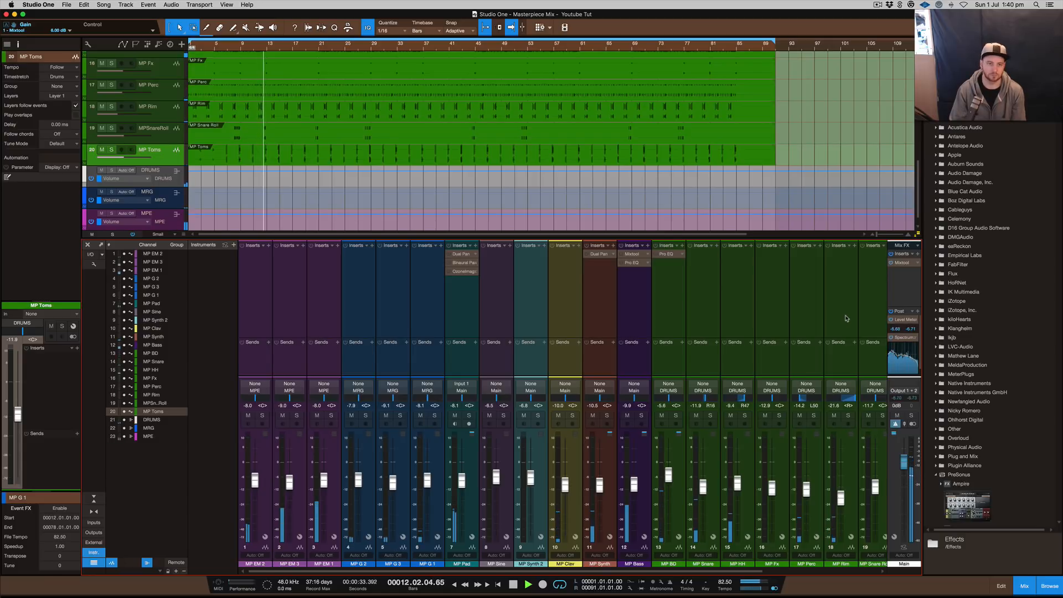
scroll(637, 75, up, 10)
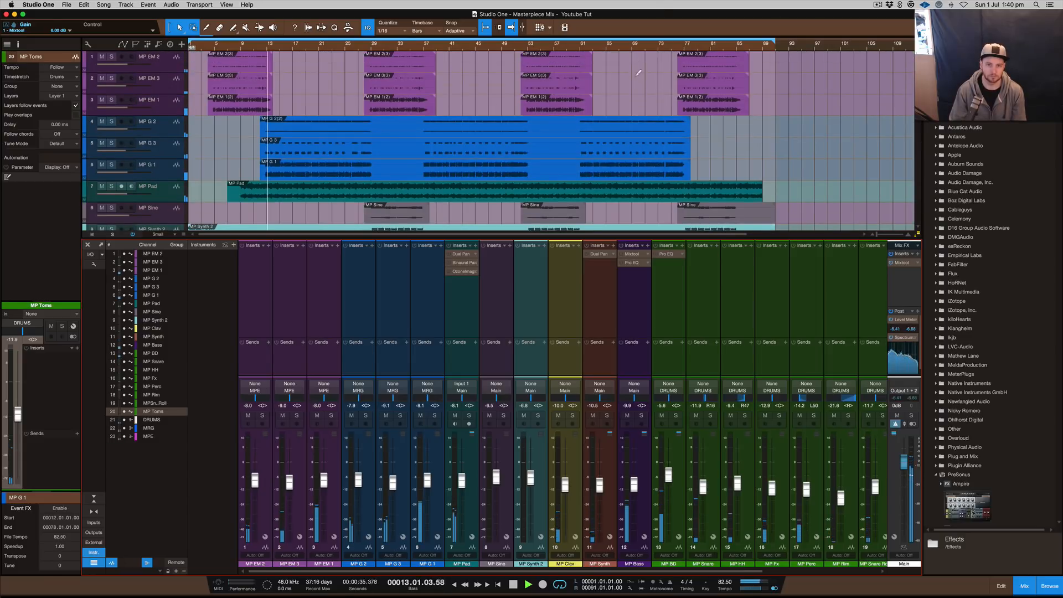
scroll(636, 72, down, 2)
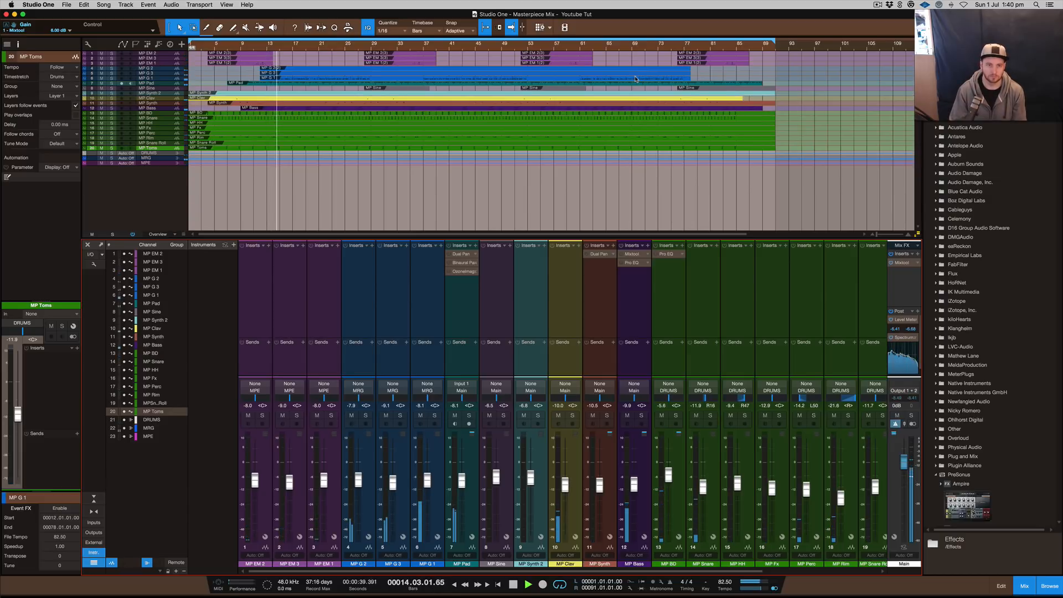
key(space)
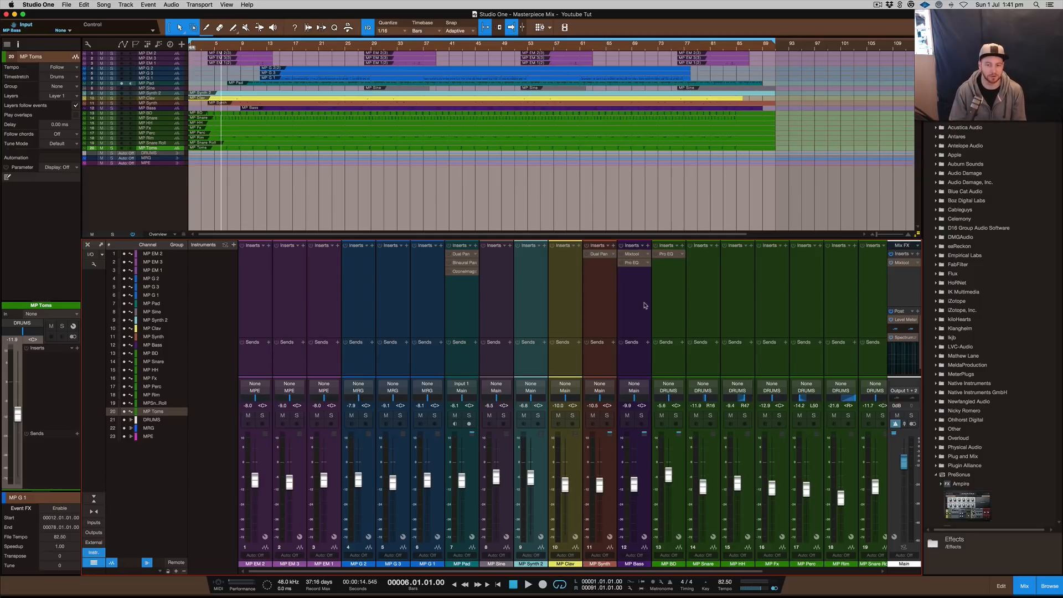
- Select all channels from MP EM 2 to MP Toms and pull their volume faders down to -∞
scroll(645, 305, right, 4)
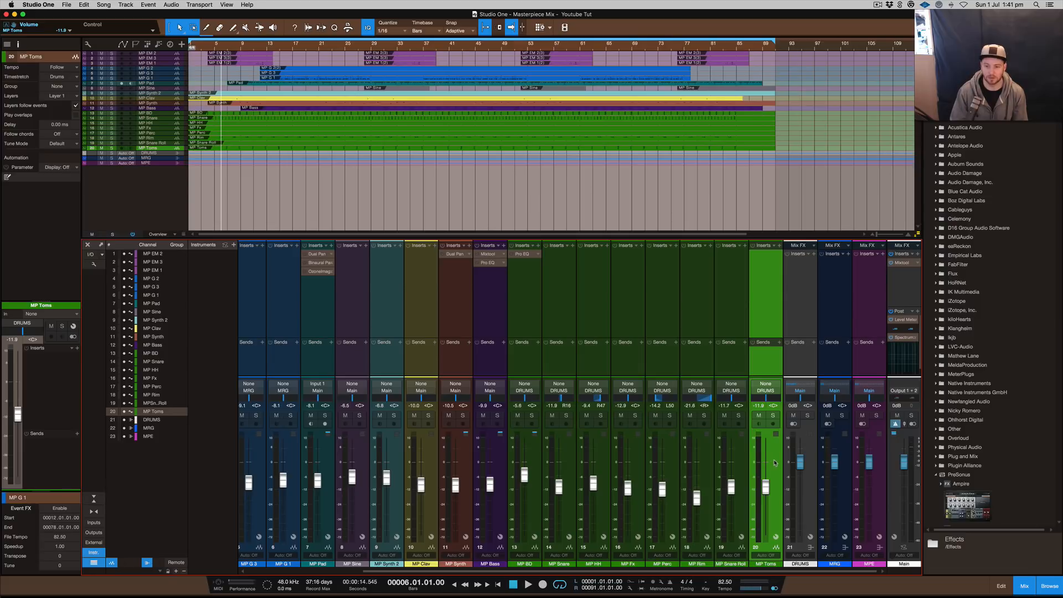
scroll(774, 463, left, 4)
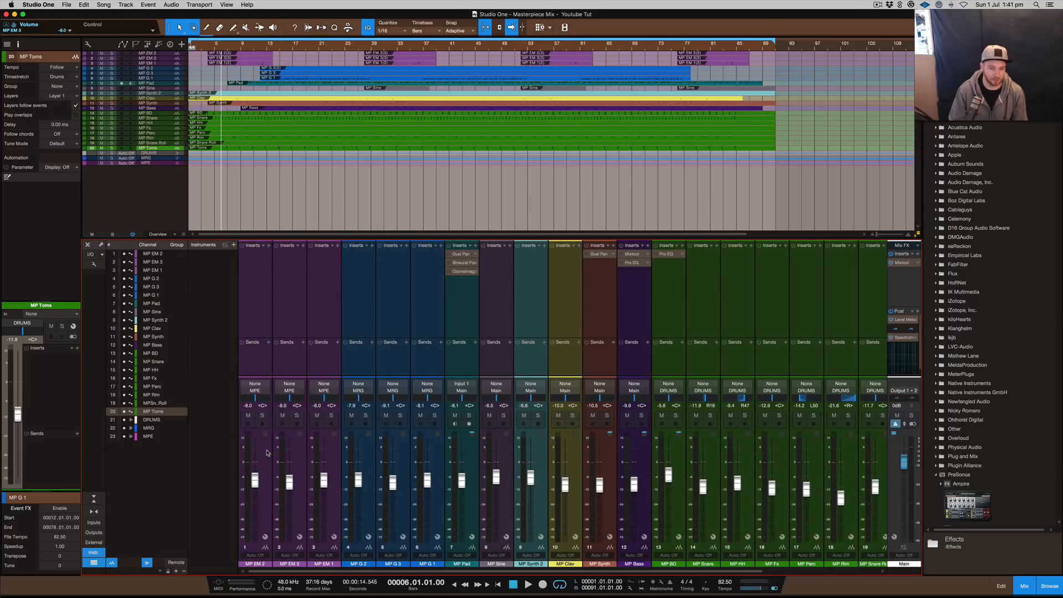
click(266, 453)
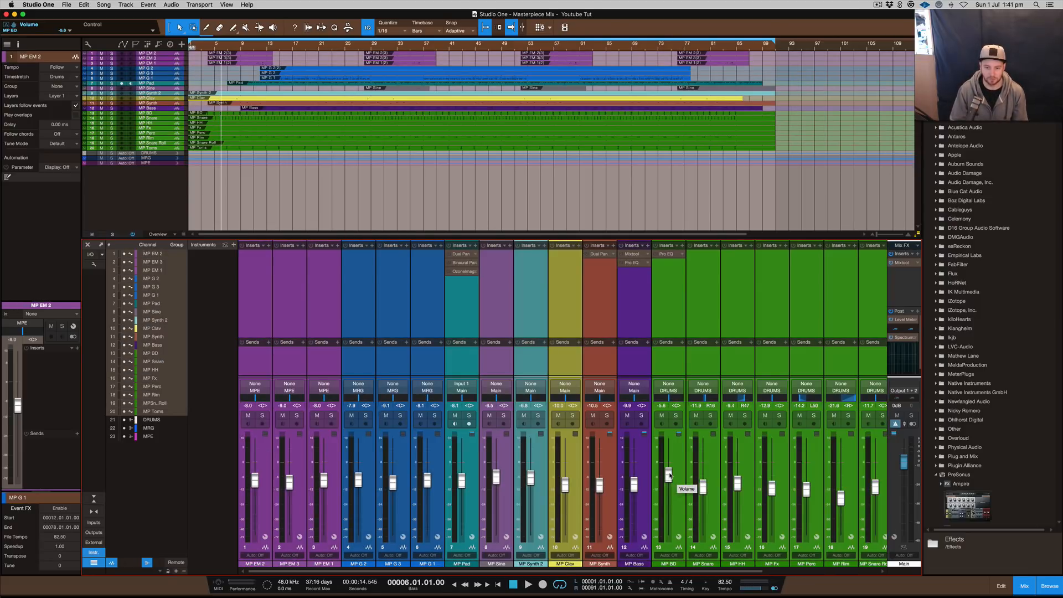
drag(668, 474, 669, 578)
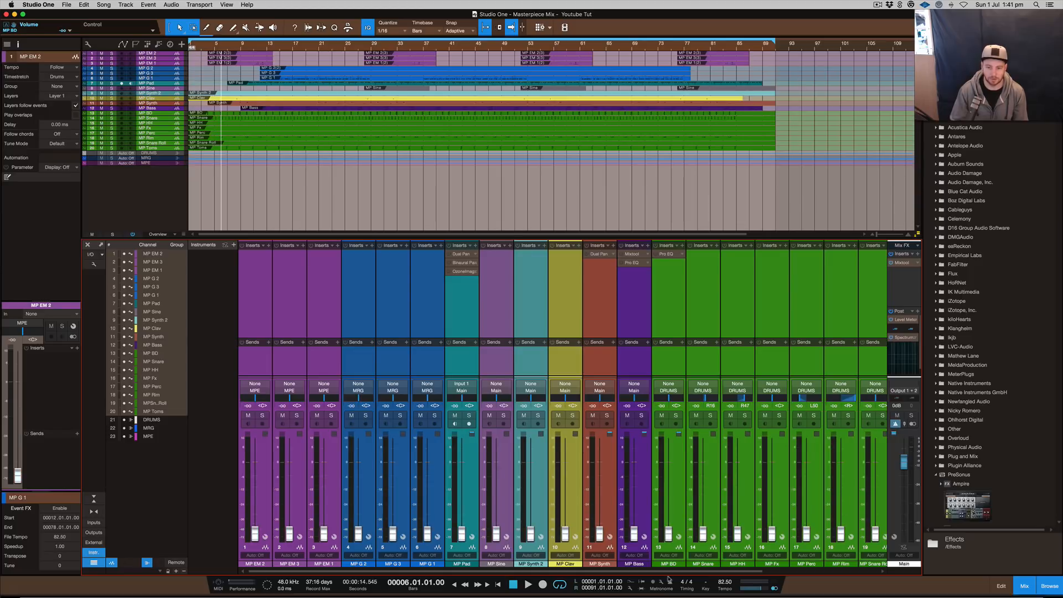
- Select only the MP BD channel and place the playhead at bar 29
click(677, 474)
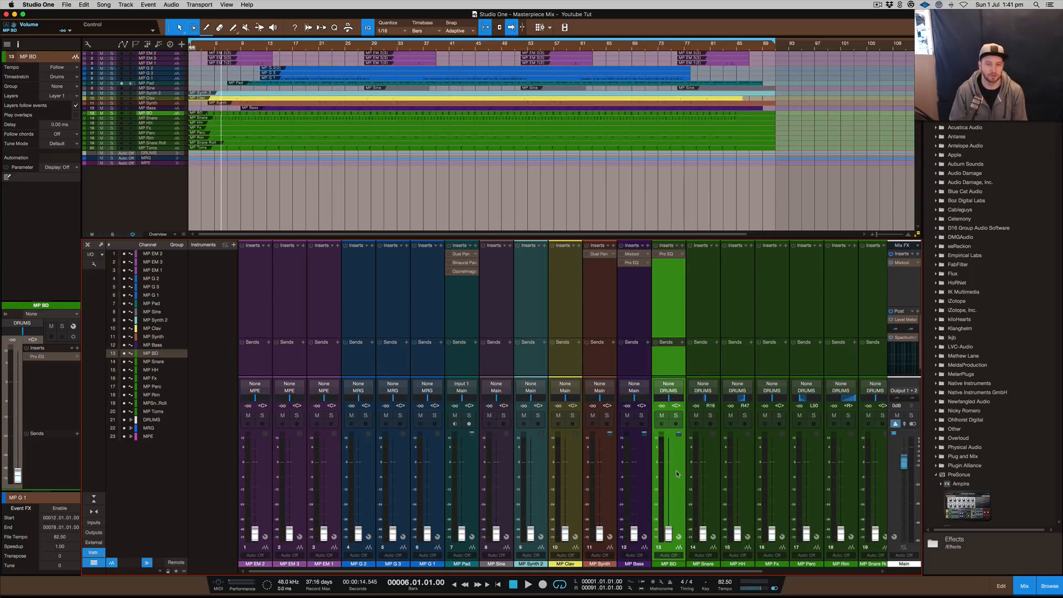
key(F3)
key(F3)
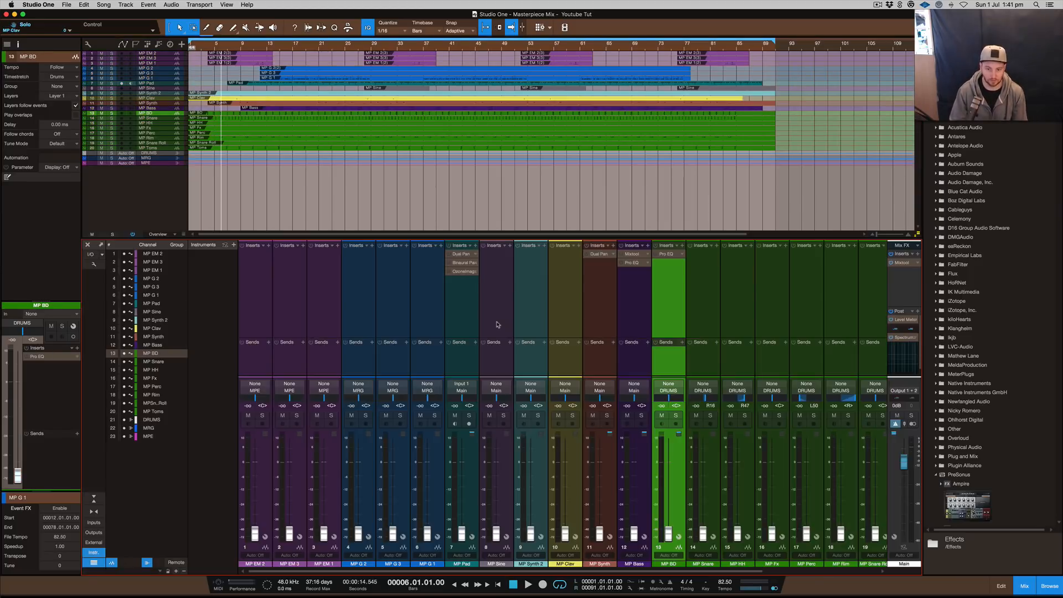
click(272, 45)
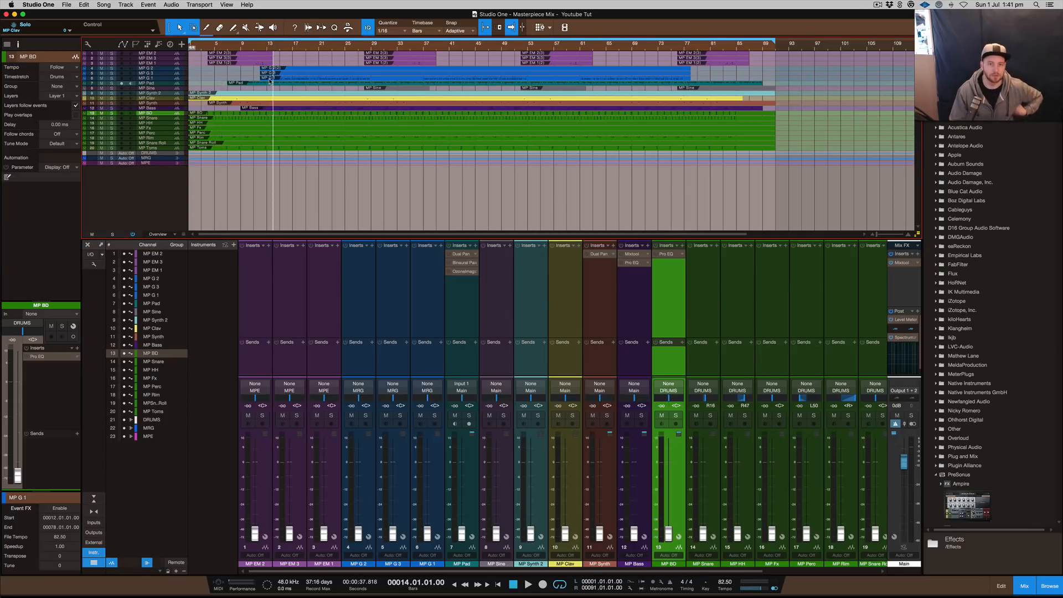
right_click(370, 46)
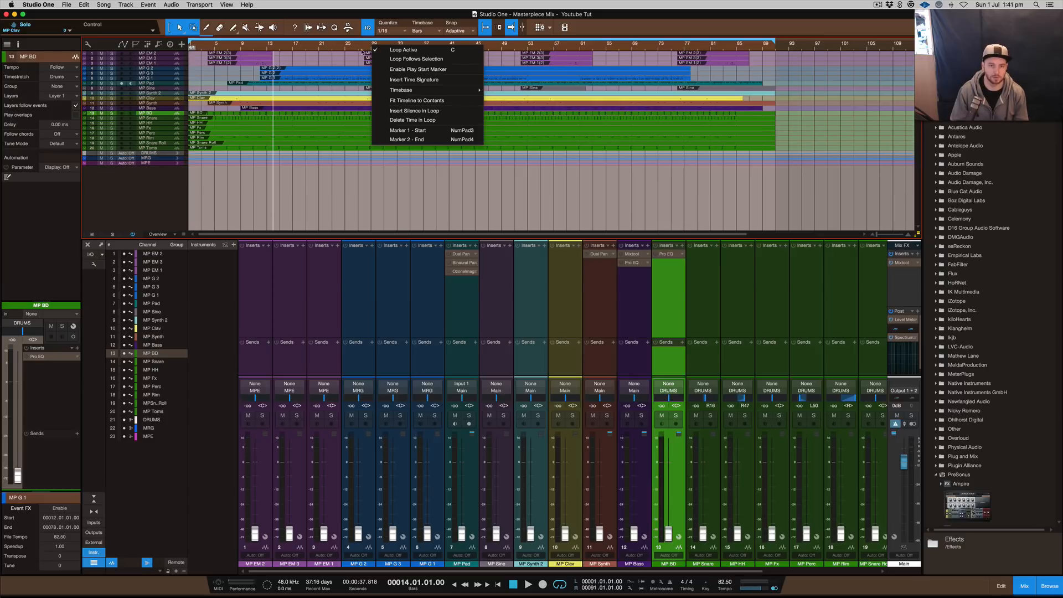
click(363, 48)
click(371, 47)
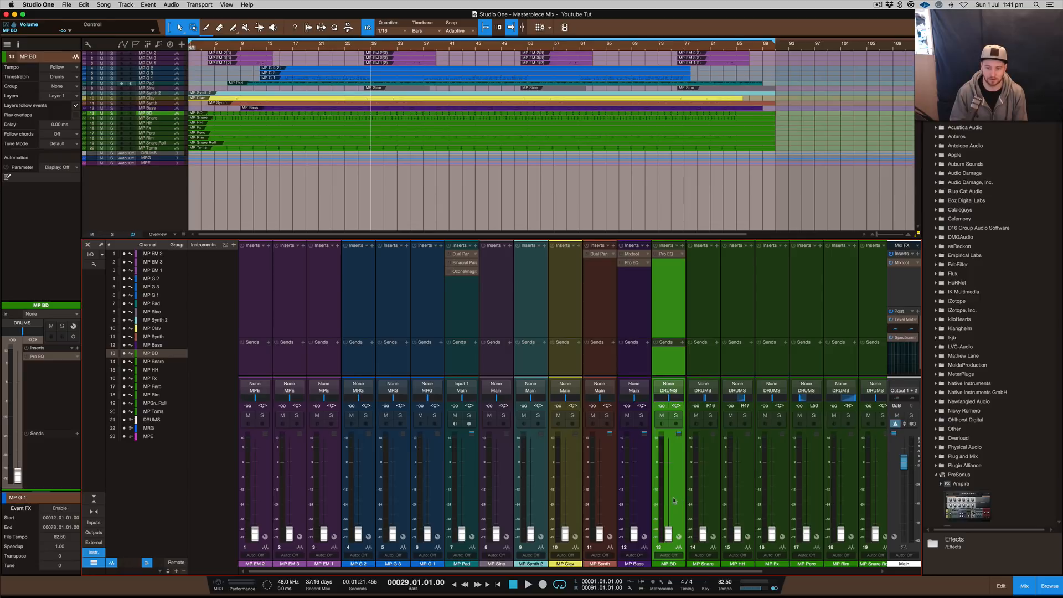
- Raise the MP BD fader to -5.7 dB during playback, and enlarge the fader section of the full-size console
key(space)
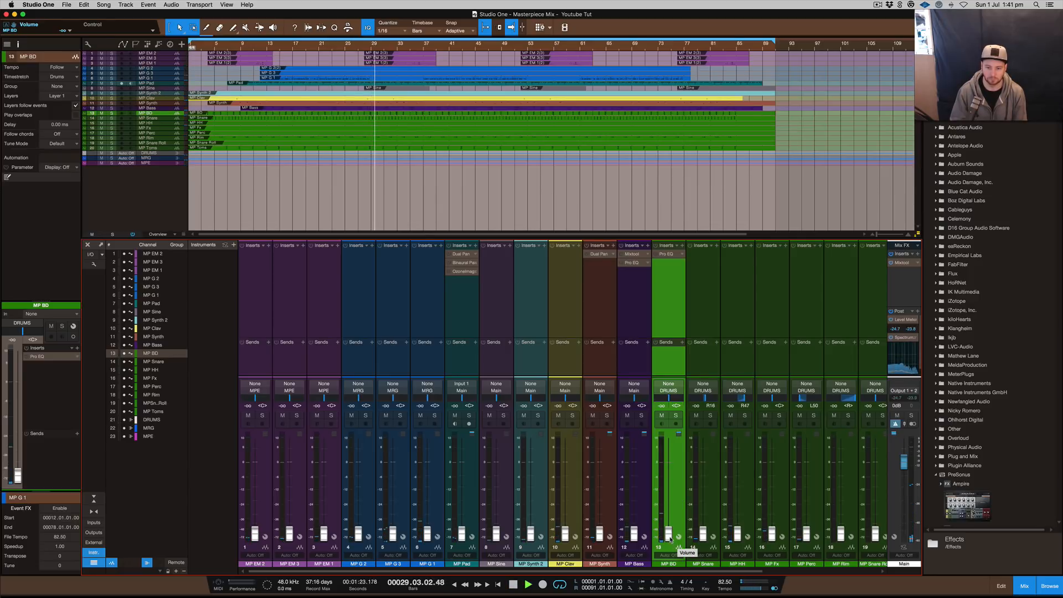
drag(669, 536, 670, 508)
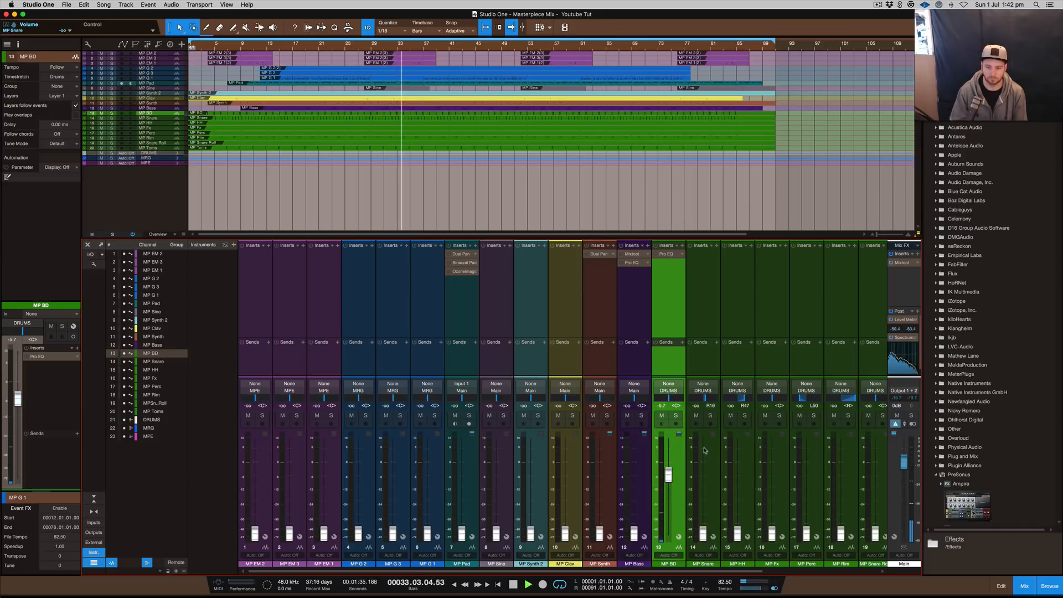
key(space)
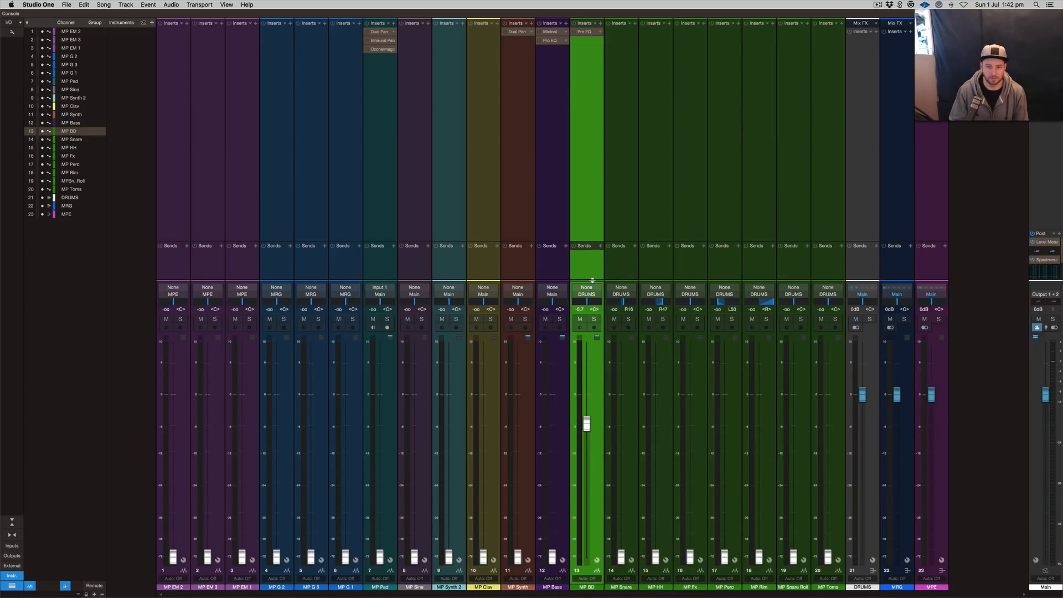
drag(593, 279, 595, 233)
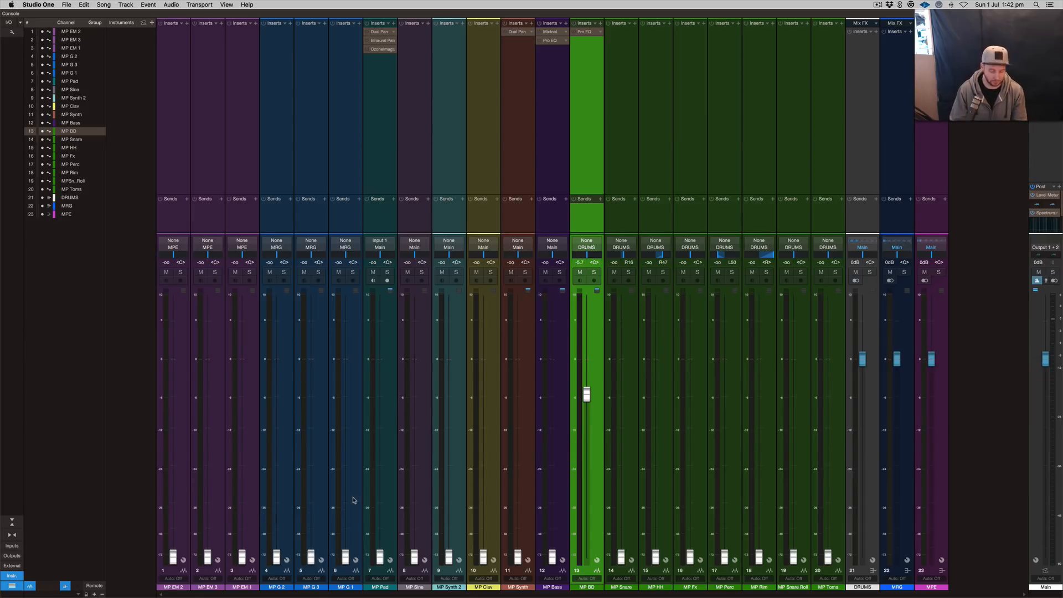
- Select the MP G 1 track in the arrangement and examine its waveform before and after bar 29
key(F3)
scroll(387, 308, up, 5)
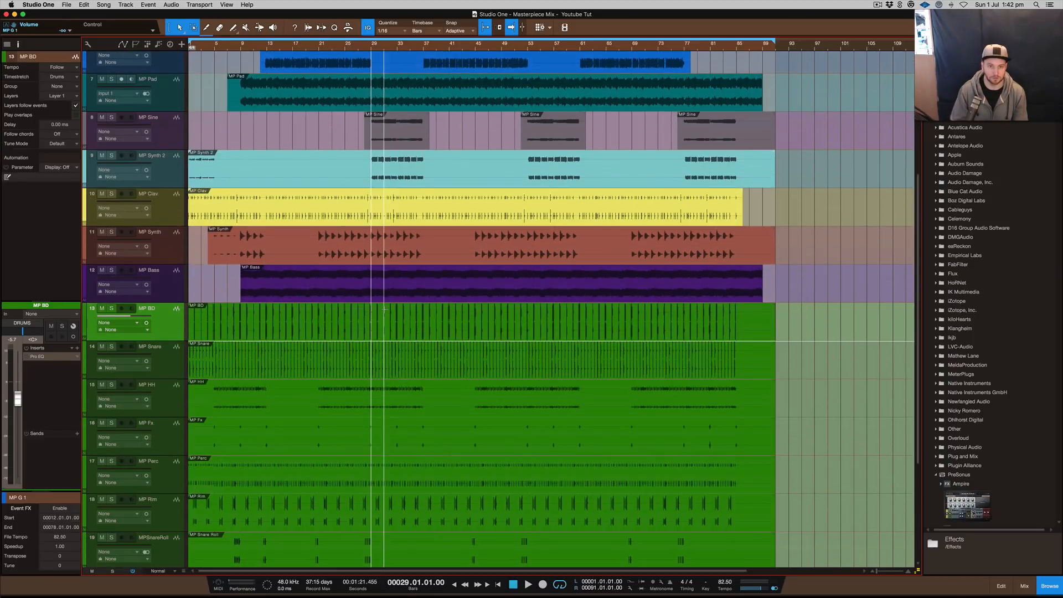
scroll(386, 308, up, 1)
scroll(386, 308, up, 5)
click(329, 266)
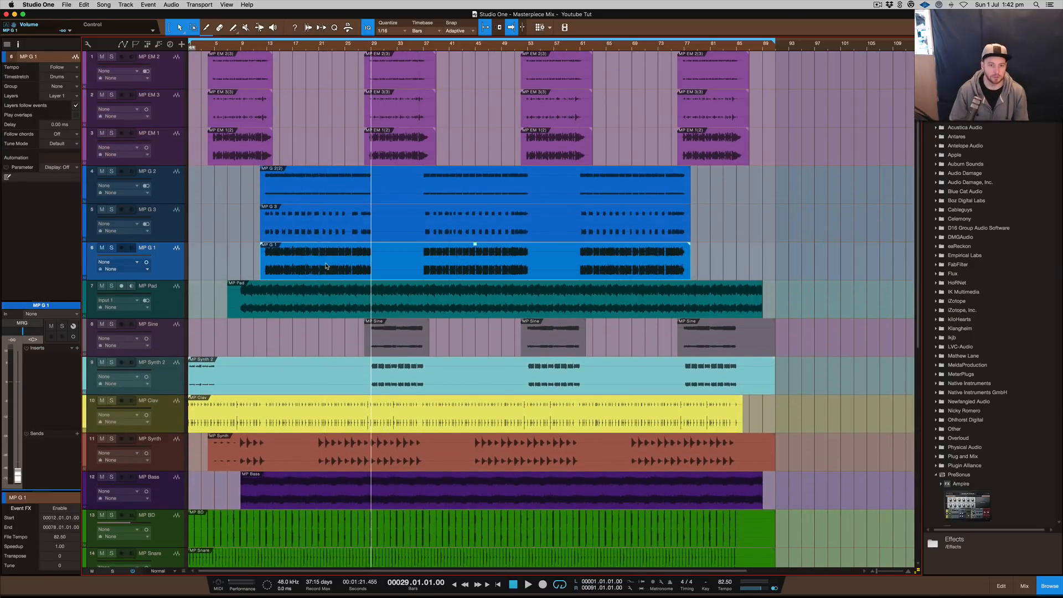
scroll(308, 268, up, 6)
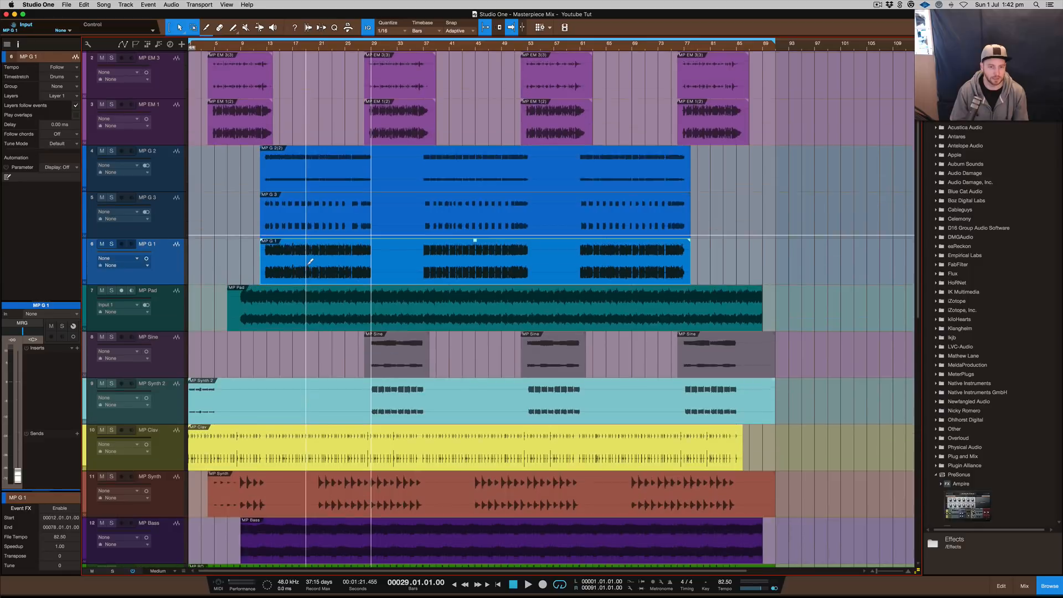
scroll(309, 264, up, 4)
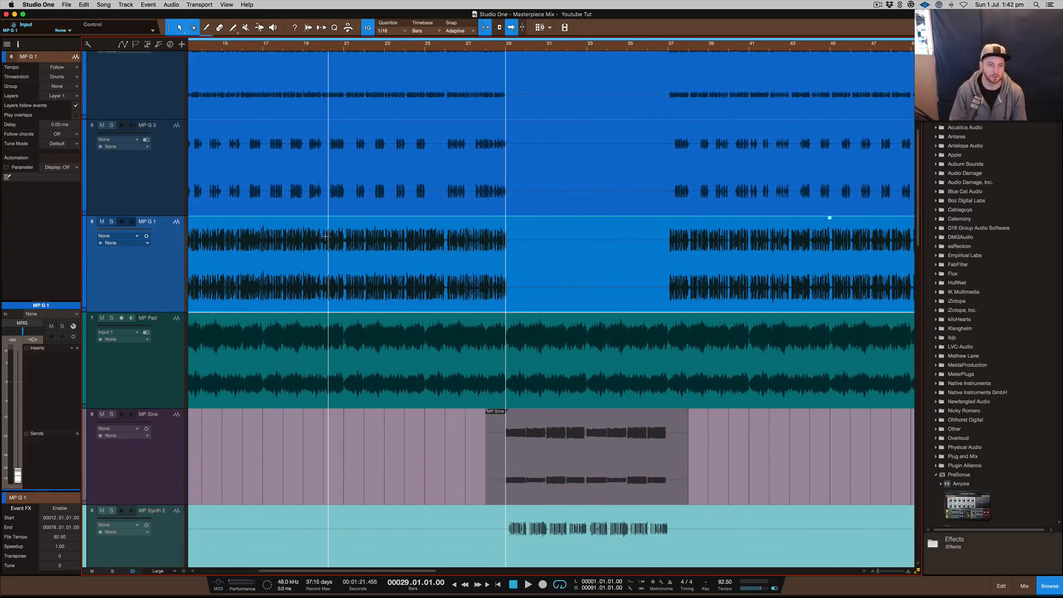
scroll(323, 236, left, 3)
scroll(323, 236, left, 1)
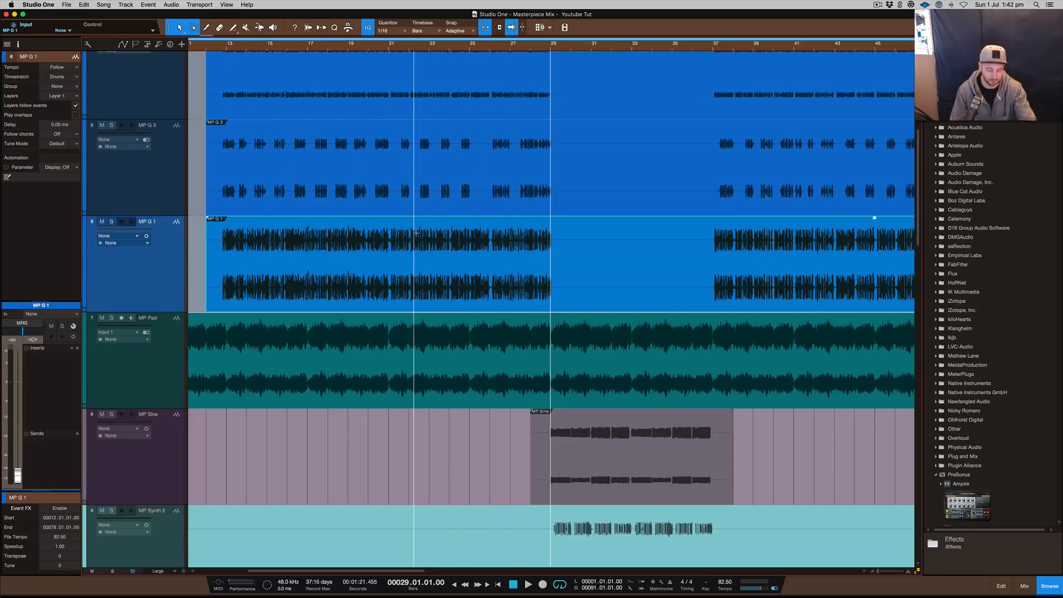
- Return to the console and raise the MP G 1 fader to about -8.8 dB against the playing kick
key(F3)
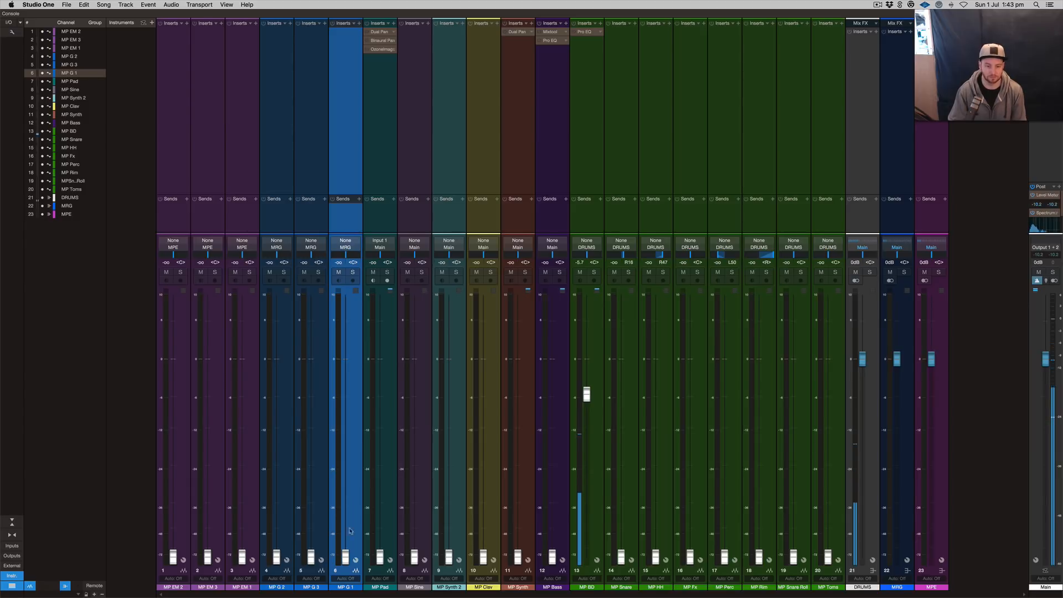
drag(346, 557, 349, 411)
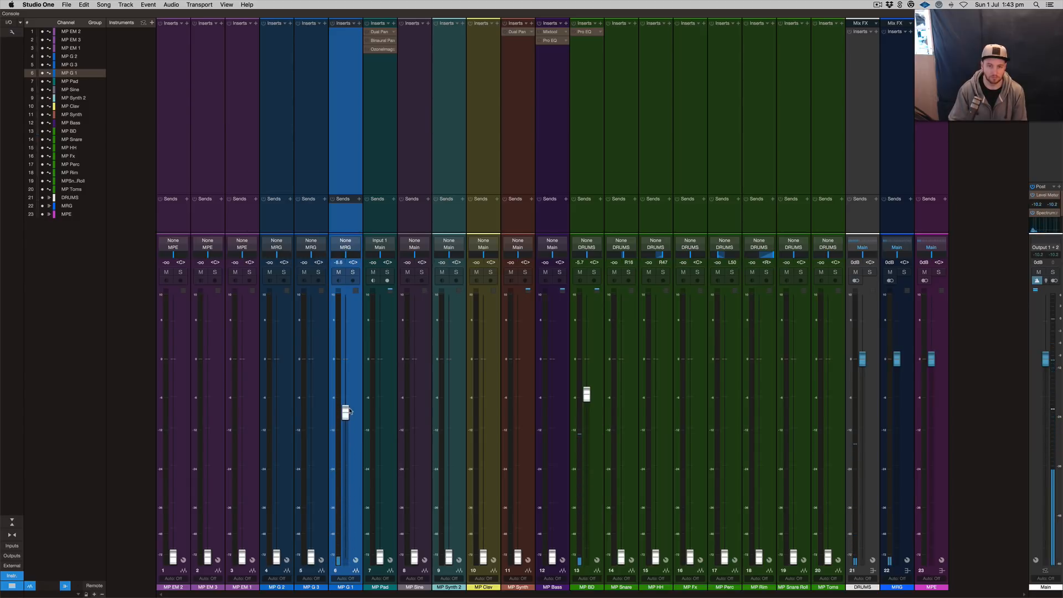
- Move the playhead to beat 4 of bar 13 and raise the MP G 1 fader to -7.8 dB in the console
key(F3)
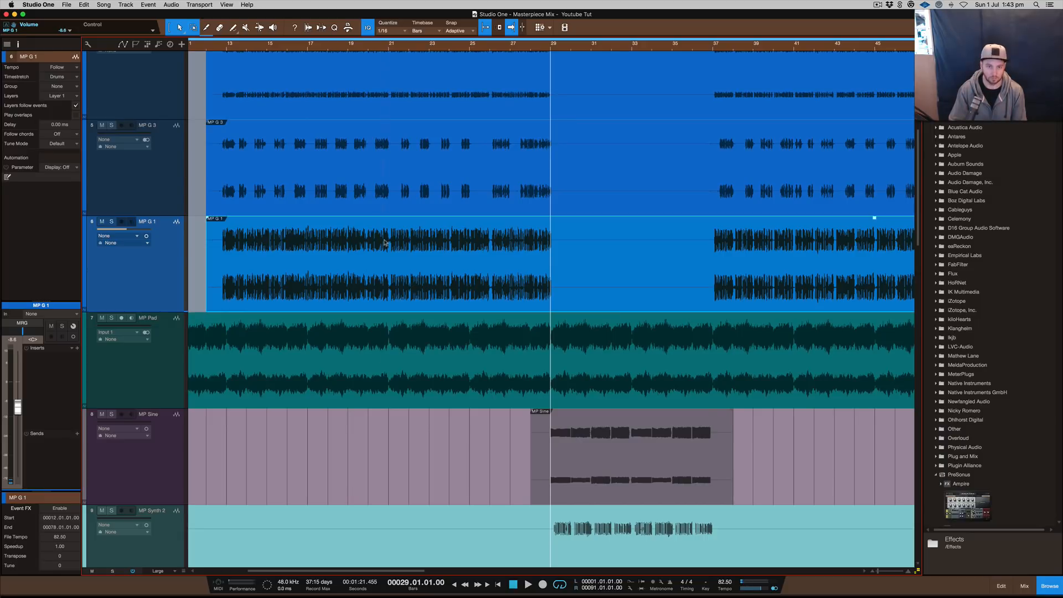
click(244, 46)
key(F3)
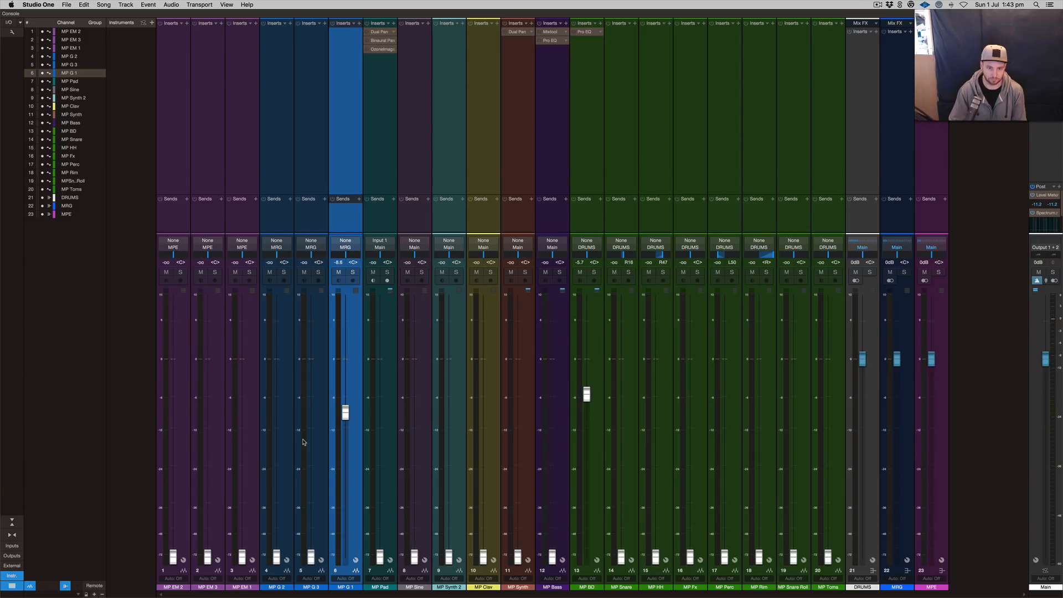
drag(345, 412, 345, 409)
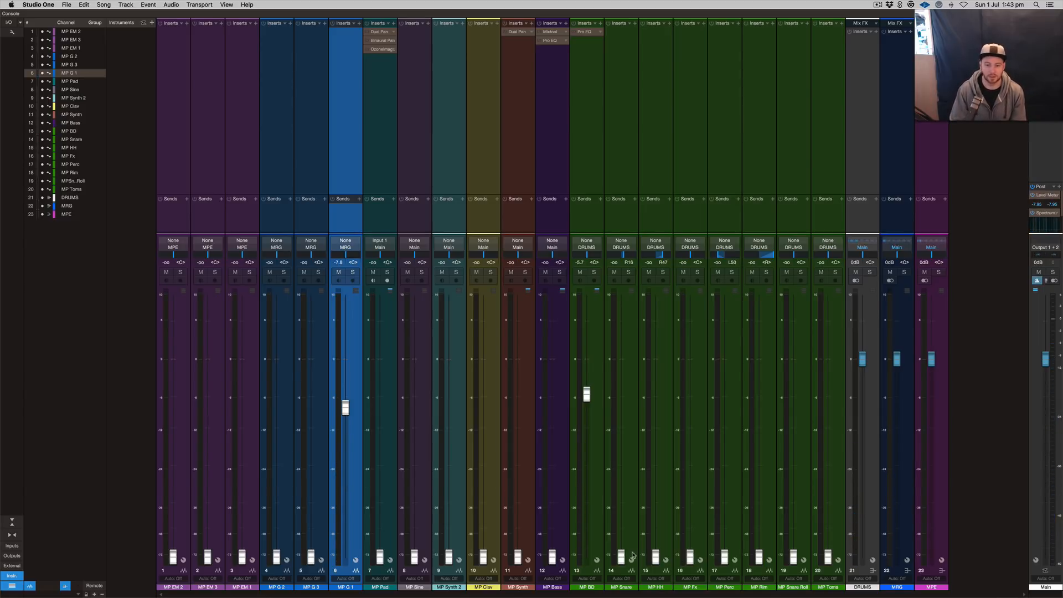
- Select the MP EM 1 channel, move the playhead to beat 2 of bar 29, and raise its fader to -8.4 dB
click(626, 519)
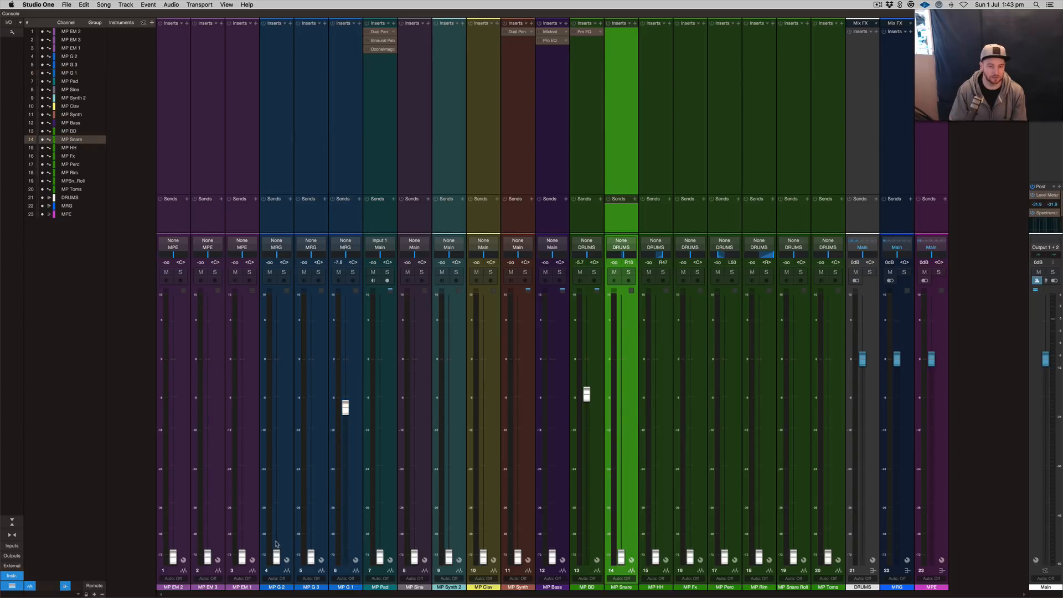
click(252, 532)
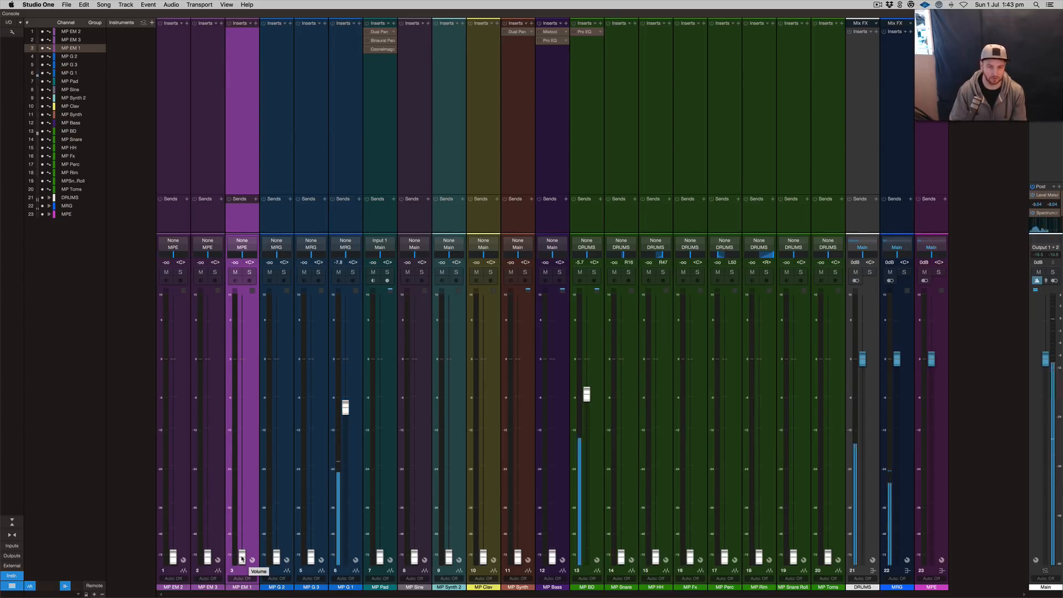
key(F3)
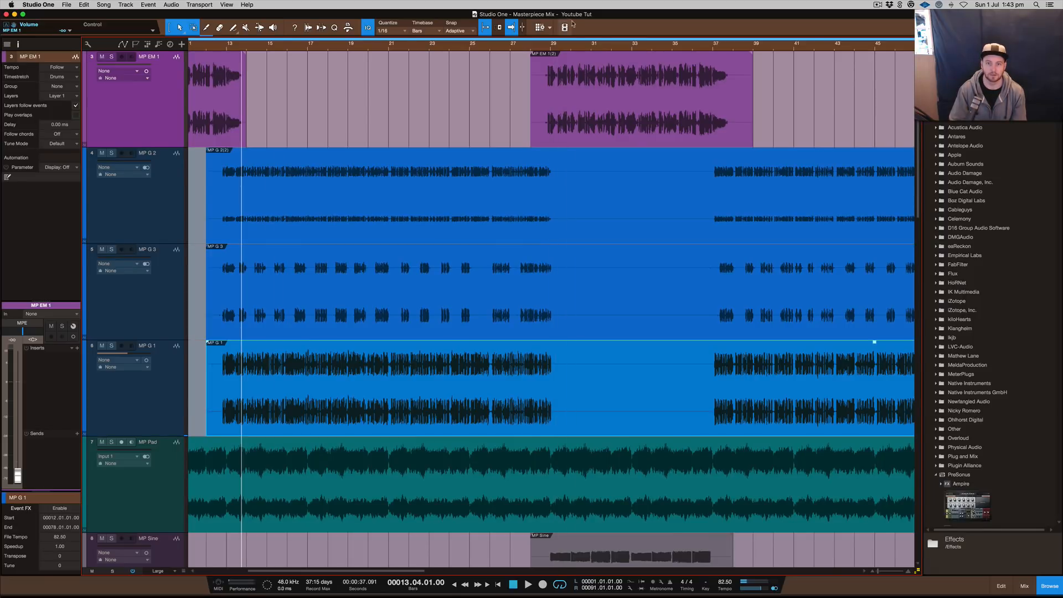
click(554, 49)
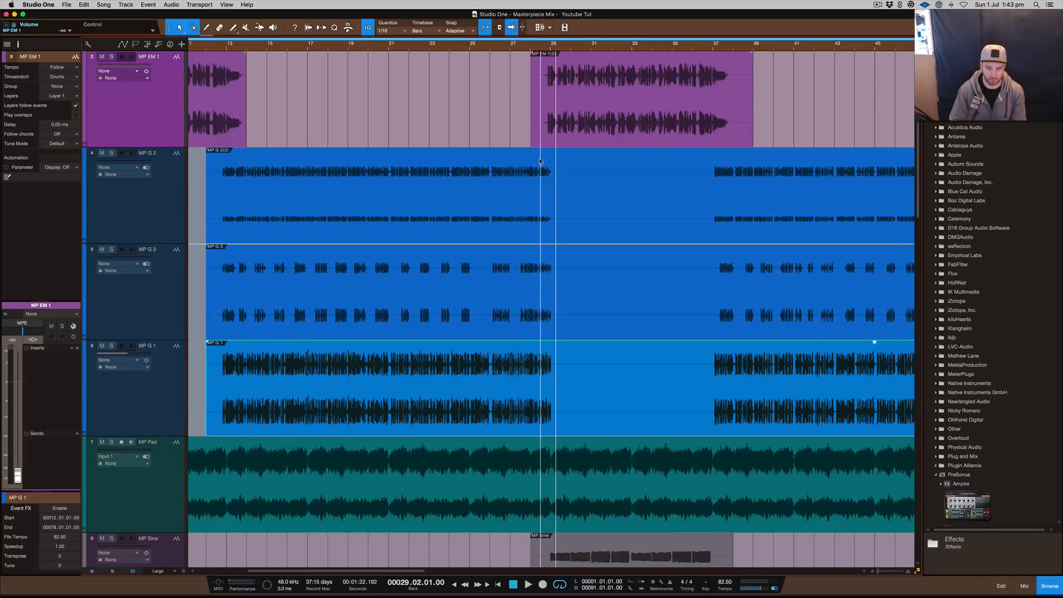
key(F3)
drag(241, 564, 247, 417)
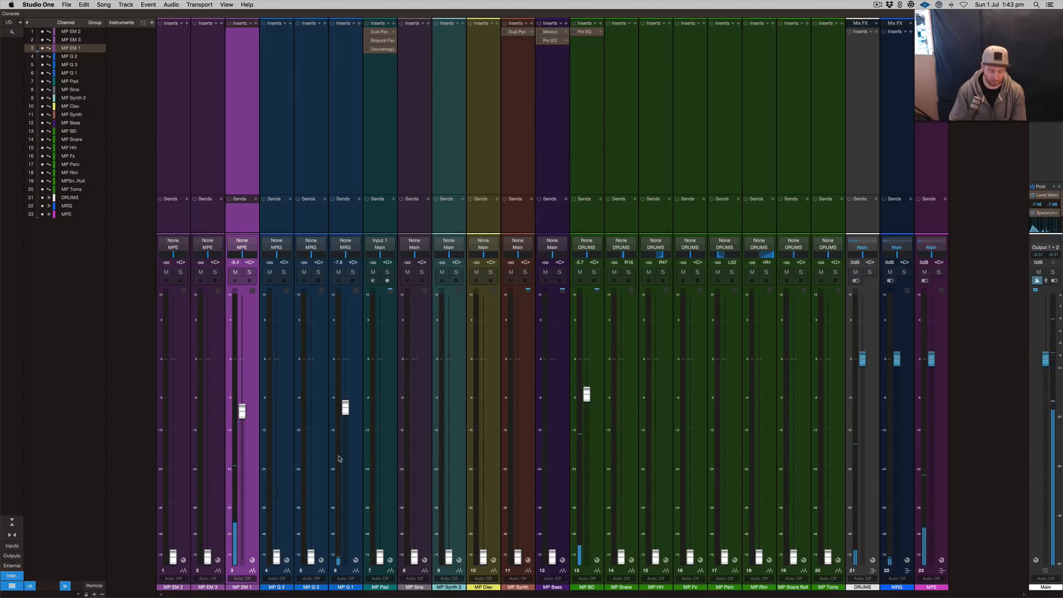
- Select the MP Snare channel and raise its fader to -11.8 dB during playback
click(621, 557)
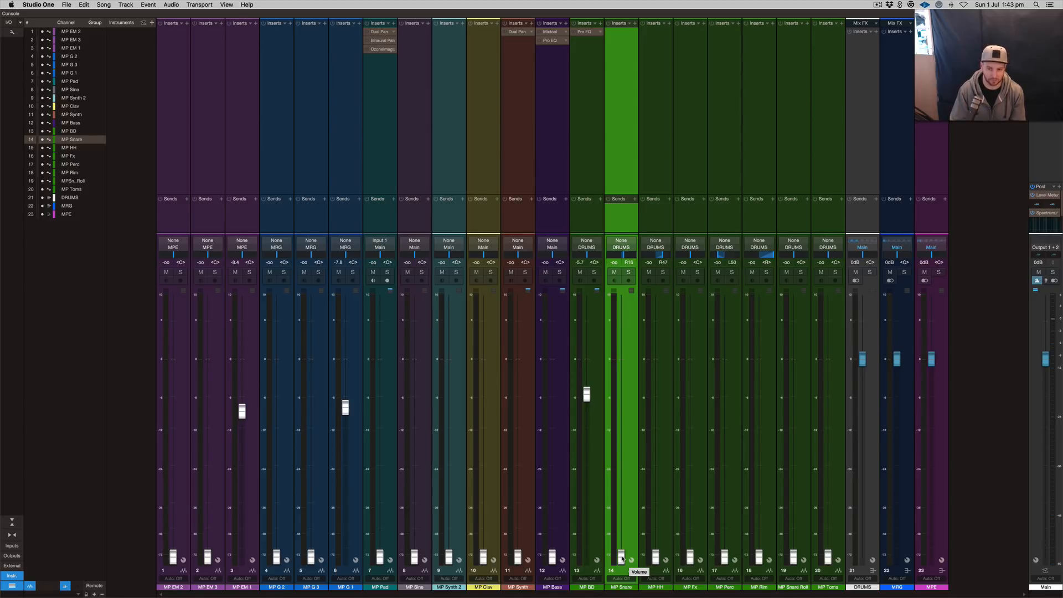
drag(622, 558, 617, 428)
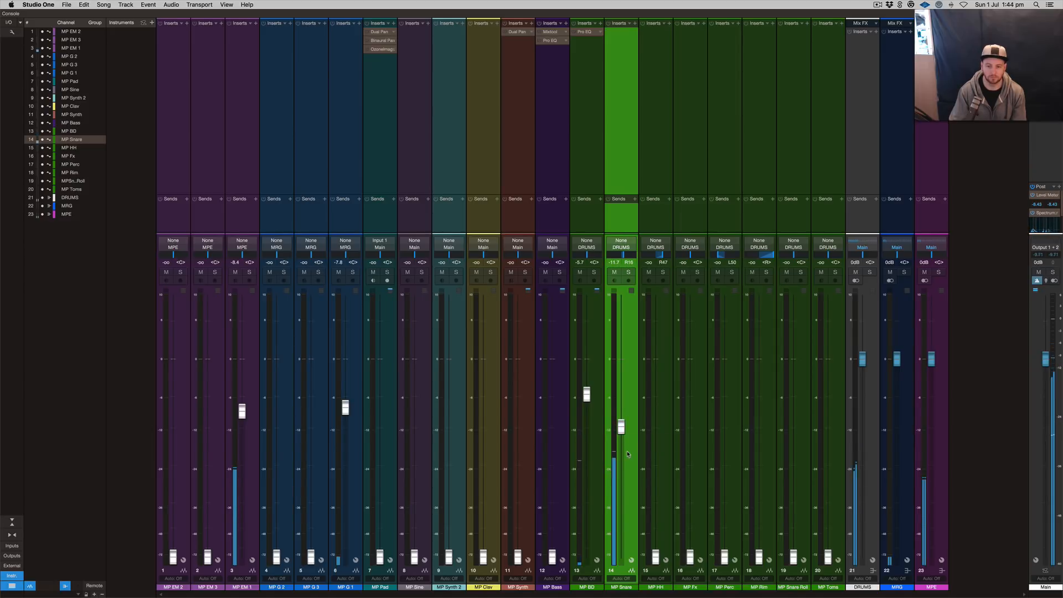
drag(624, 428, 624, 428)
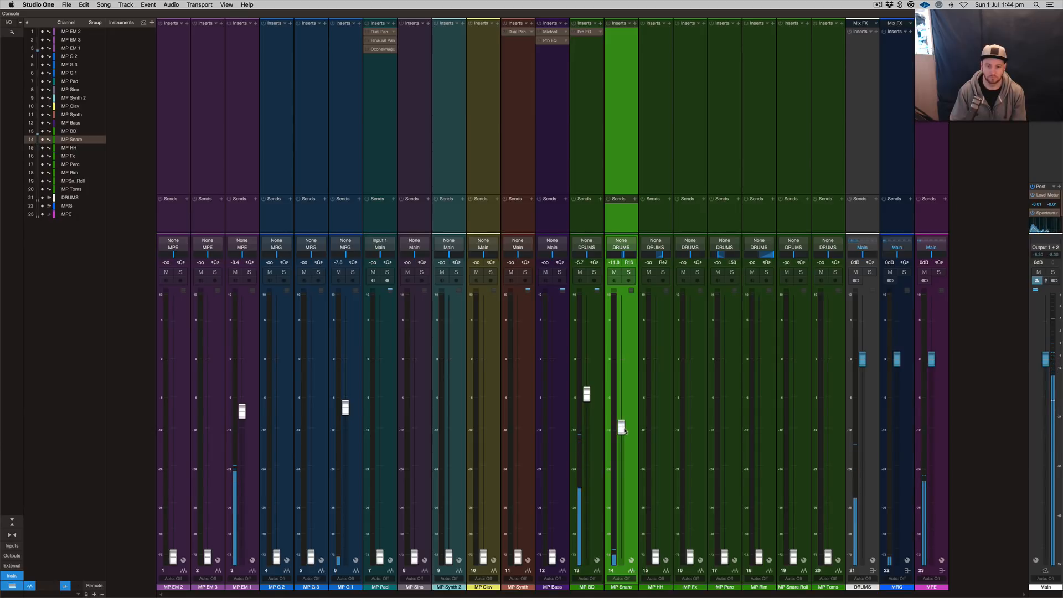
- Select the MP G 2 and MP G 3 channel pair, and after it the MP EM 2 and MP EM 3 pair
click(320, 528)
shift+click(281, 531)
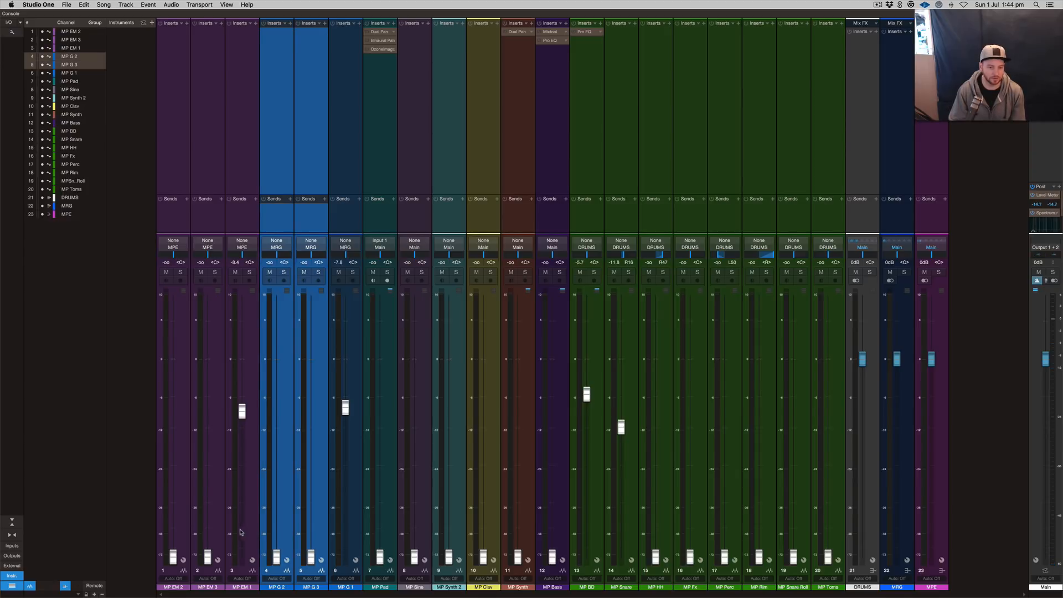
click(212, 514)
shift+click(184, 515)
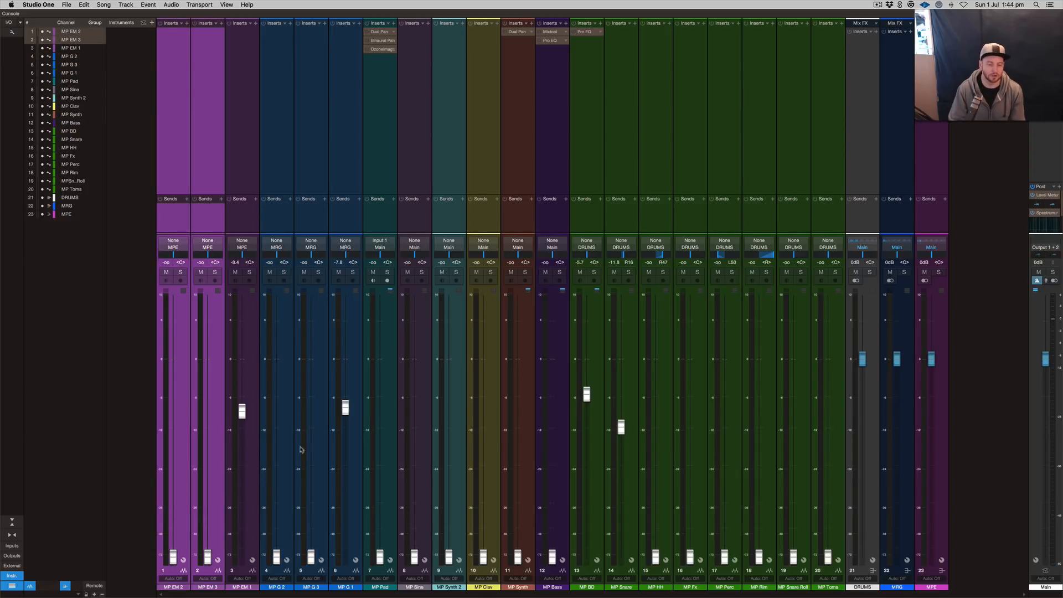
- Select only the MP G 3 channel and raise its fader to about -17.4 dB during playback
click(313, 558)
key(space)
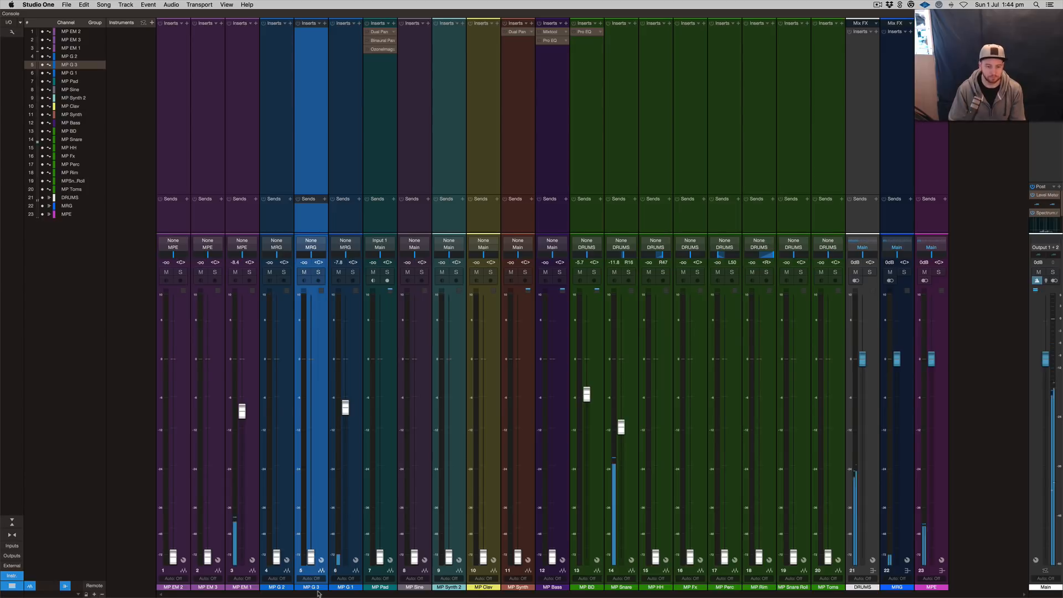
drag(313, 558, 312, 446)
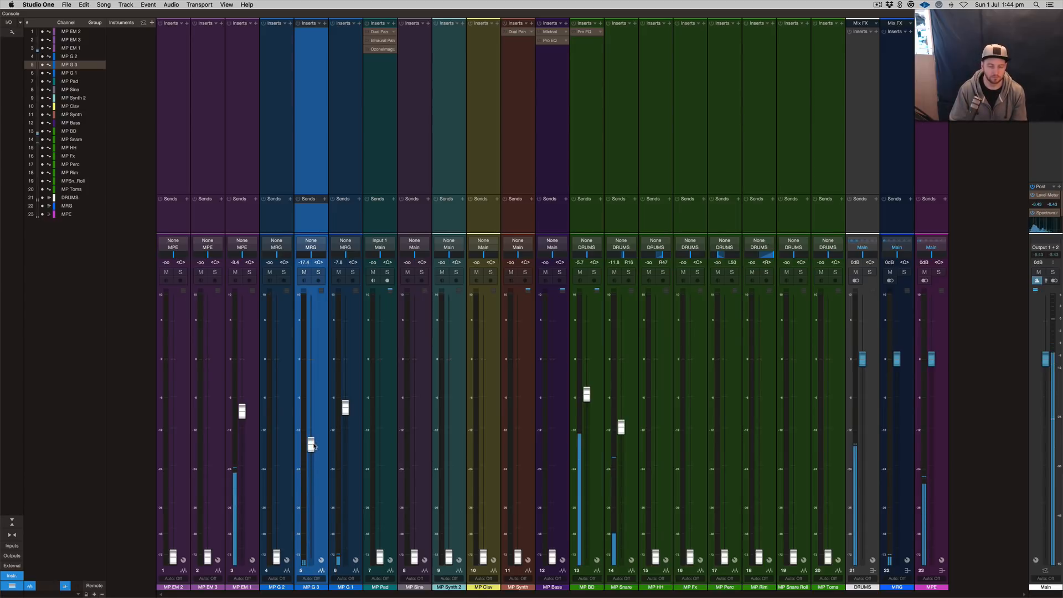
- Move the playhead to beat 3 of bar 14, set MP G 3 to -17.9 dB, and raise MP G 2 to about -16.8 dB
key(F3)
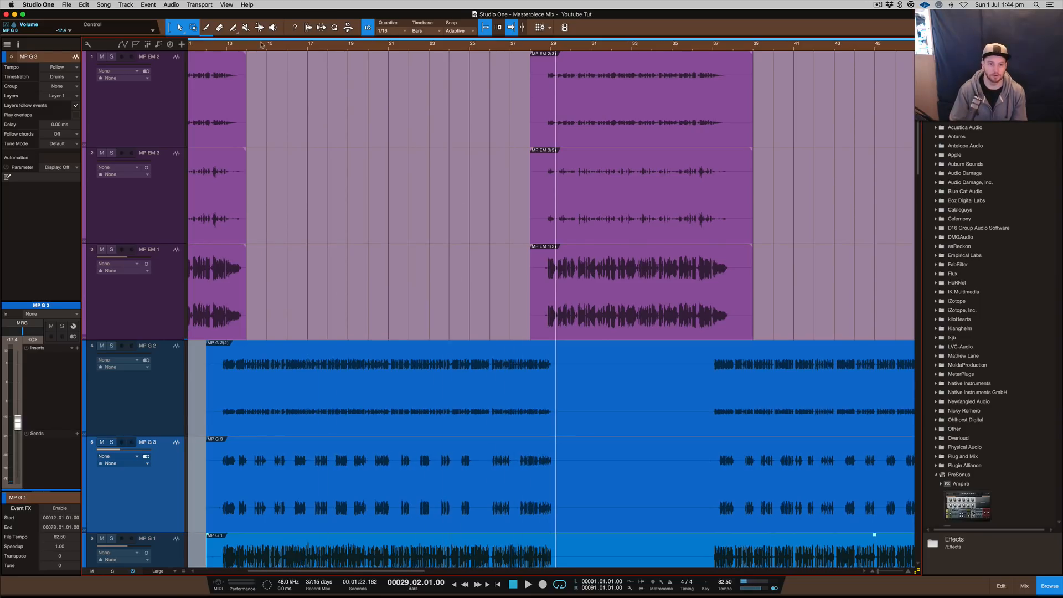
click(258, 45)
key(F3)
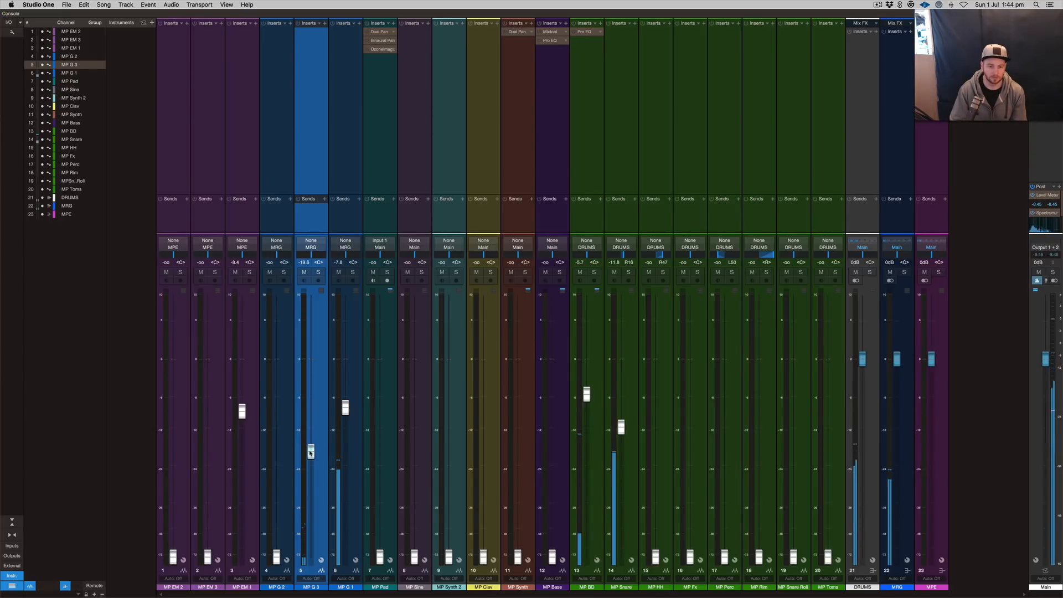
drag(311, 445, 310, 447)
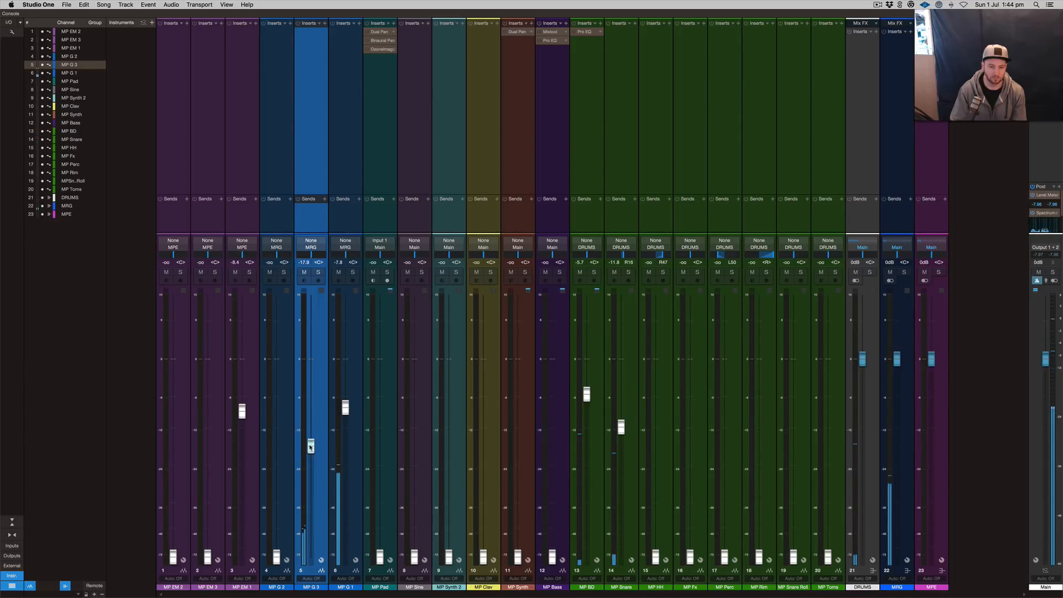
click(277, 556)
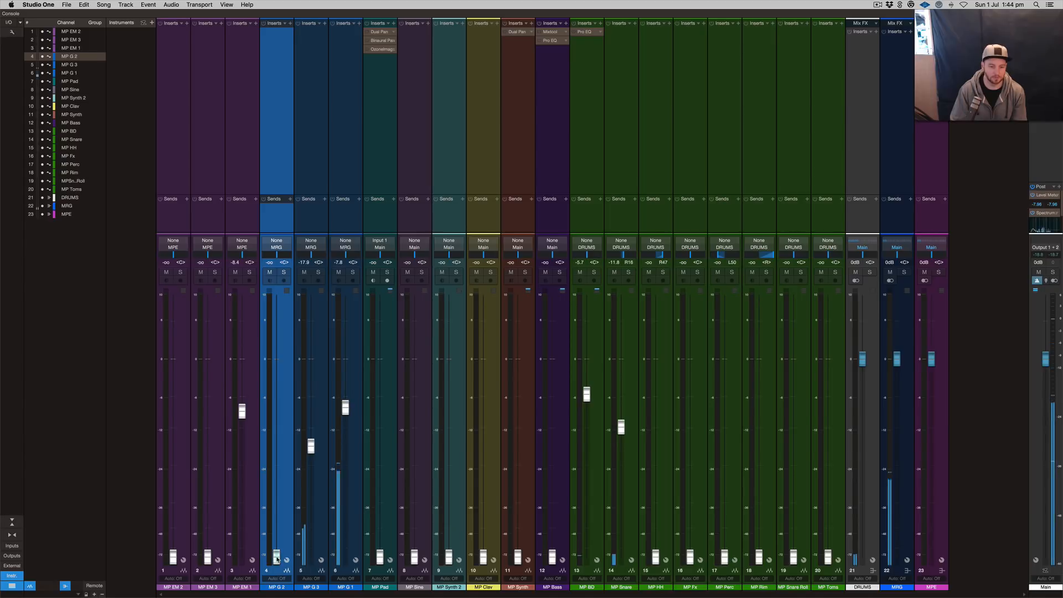
drag(277, 559, 280, 444)
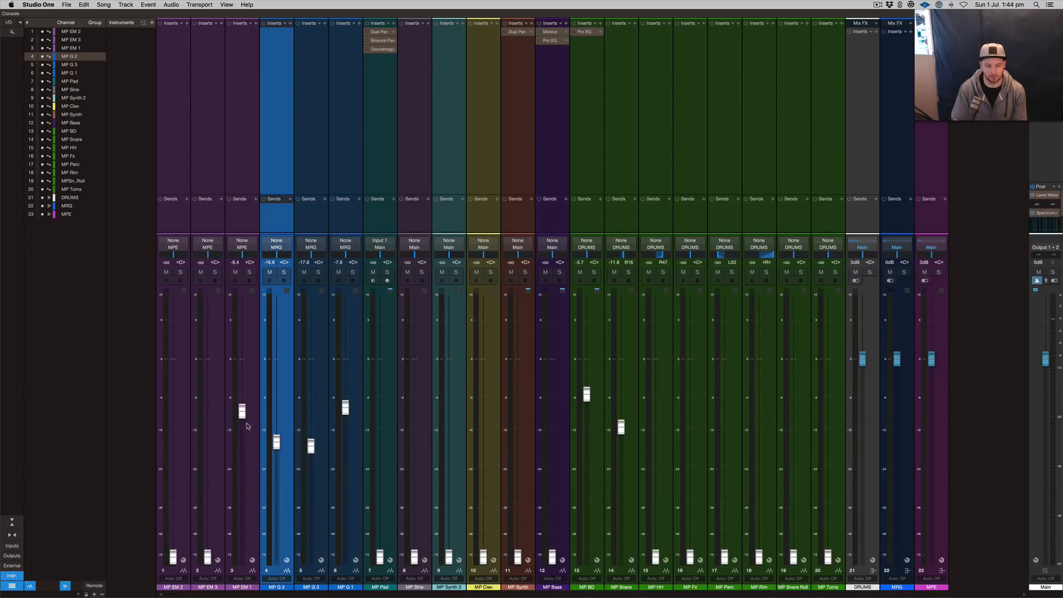
- Place the playhead at bar 29 and raise the MP EM 3 fader to -21.1 dB and the MP EM 2 fader to -9.8 dB
click(213, 506)
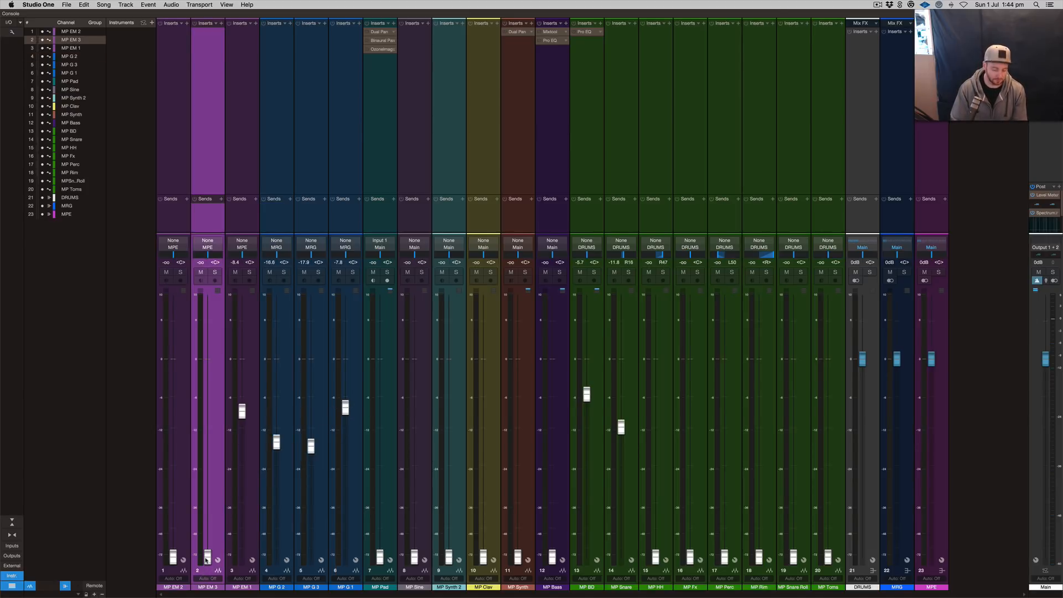
key(F3)
click(550, 45)
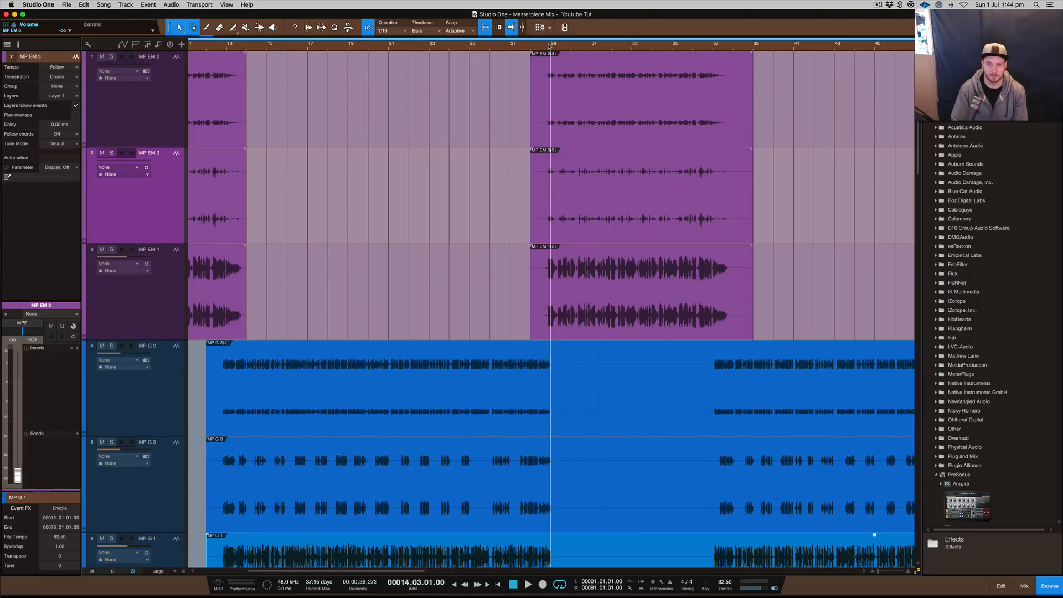
key(F3)
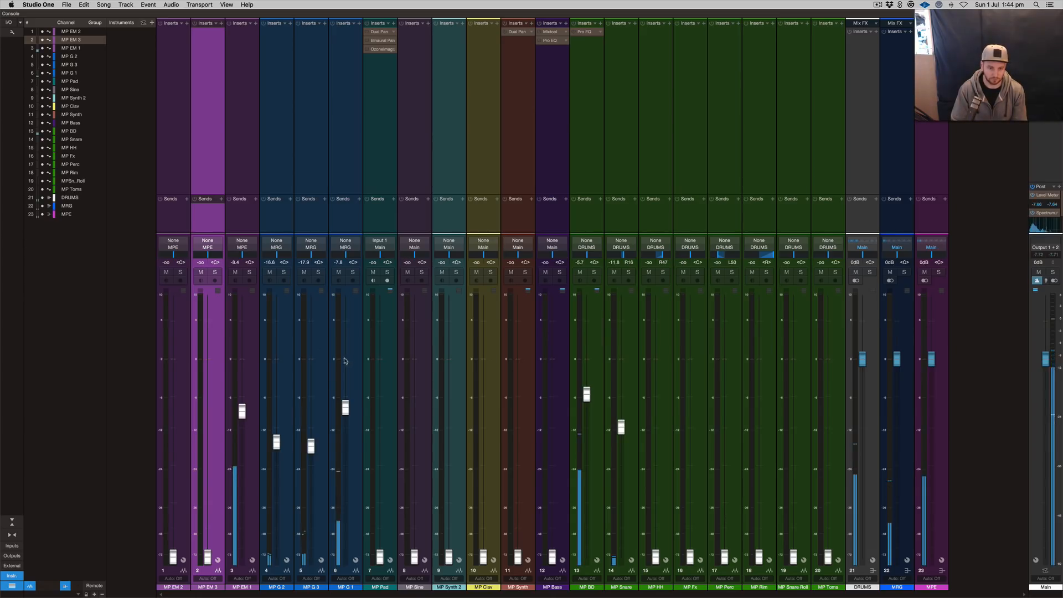
drag(207, 557, 212, 456)
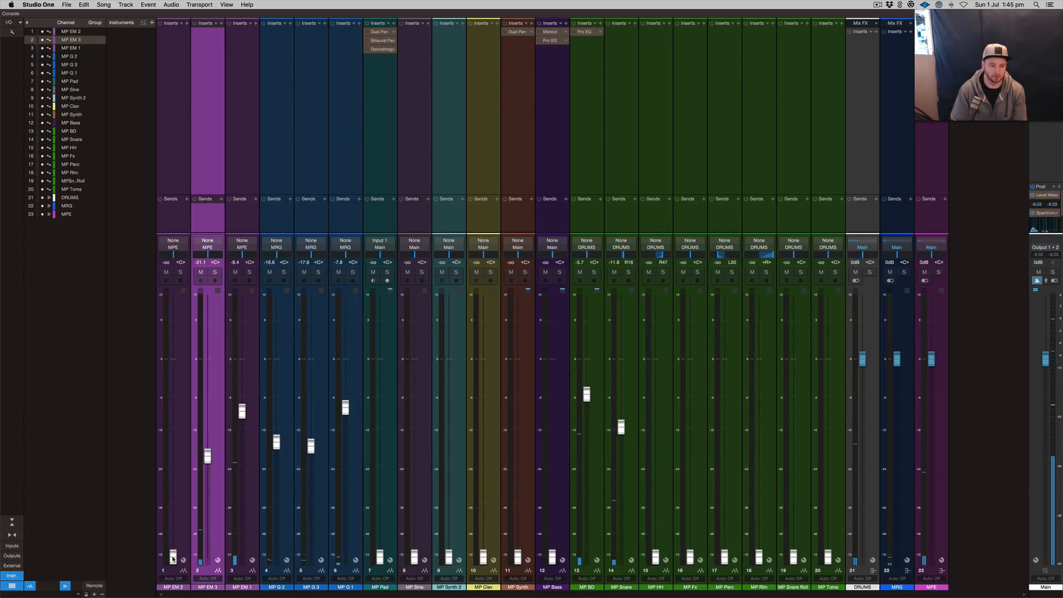
drag(172, 558, 175, 421)
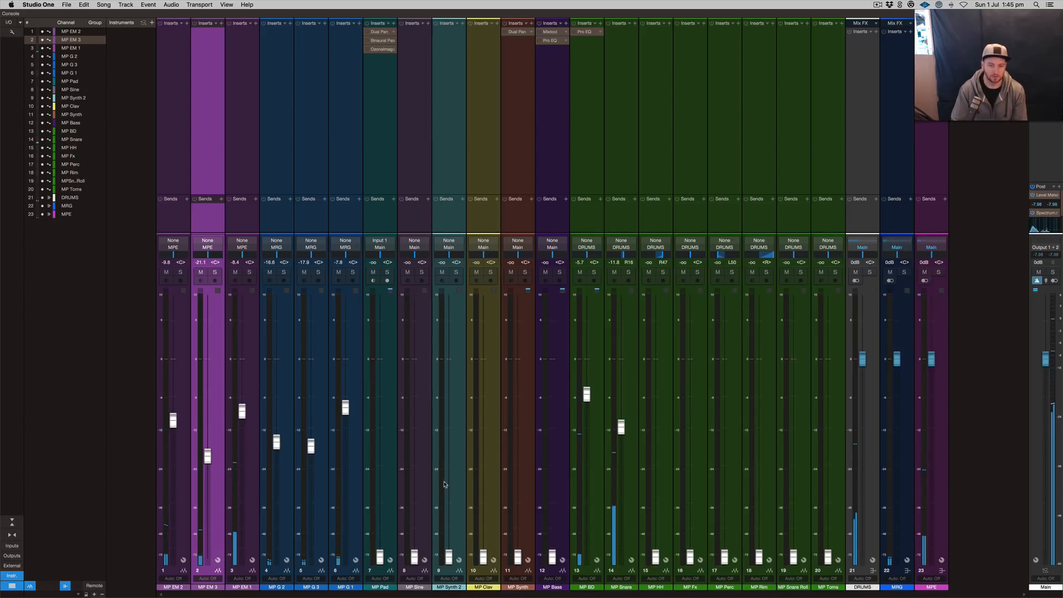
- Play from beat 2 of bar 14 and lower MP G 1 to -8.0 dB and MP Snare to -12.0 dB
key(F3)
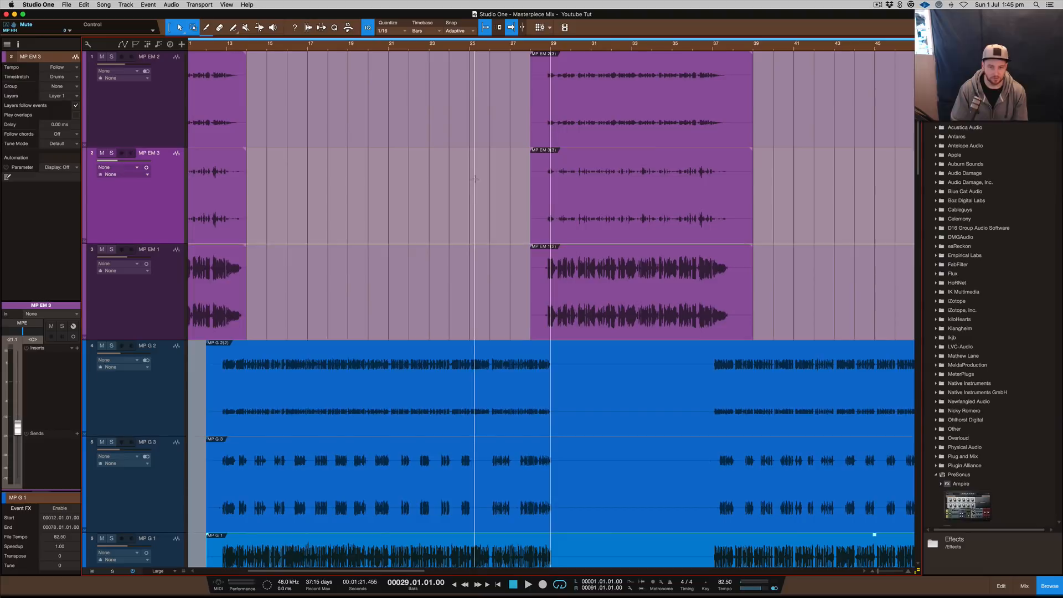
click(252, 46)
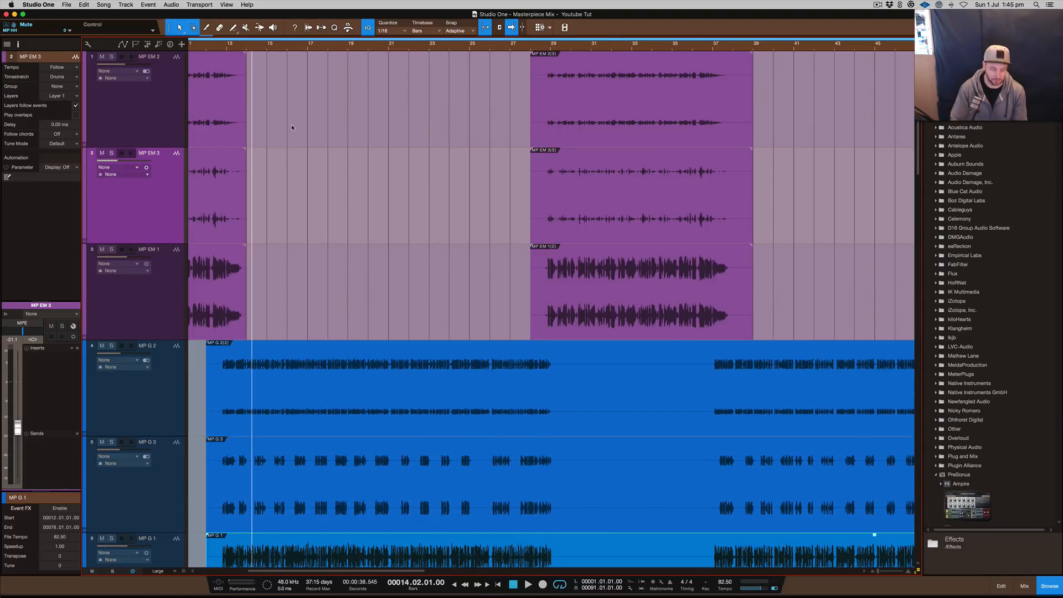
key(F3)
key(space)
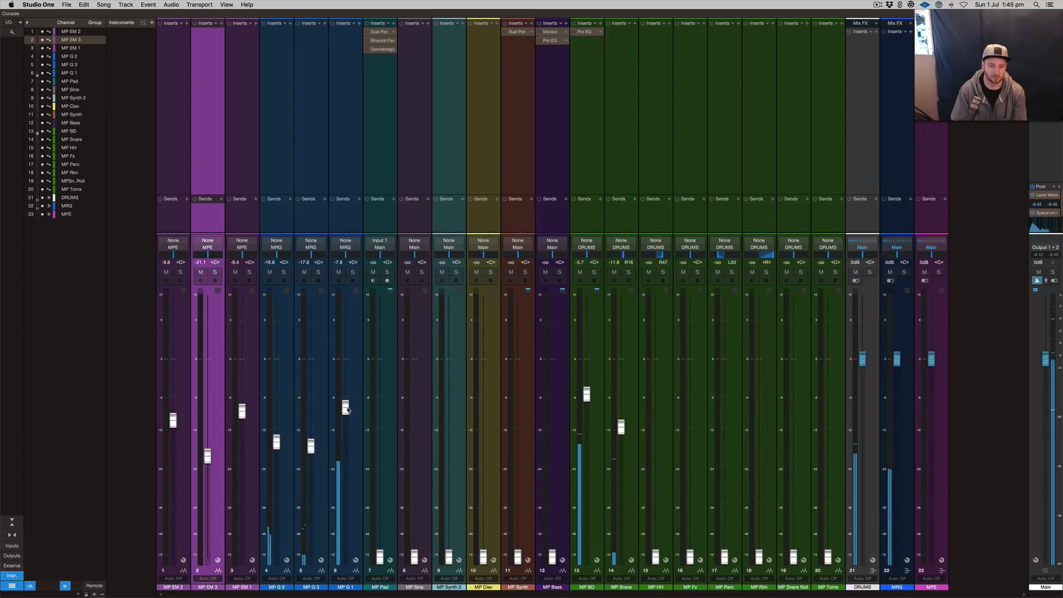
drag(346, 407, 347, 410)
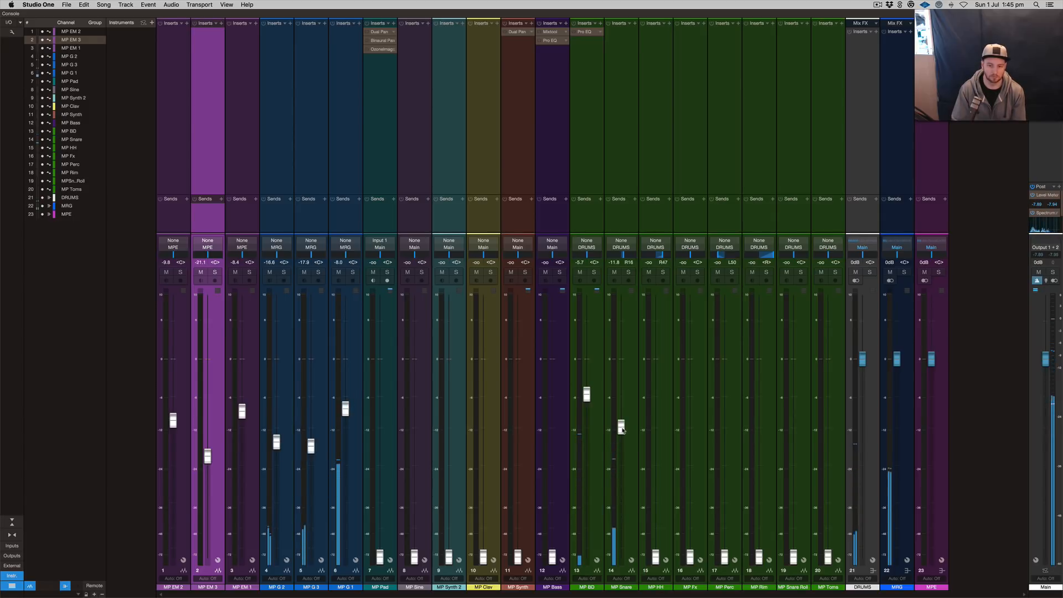
drag(623, 440, 623, 441)
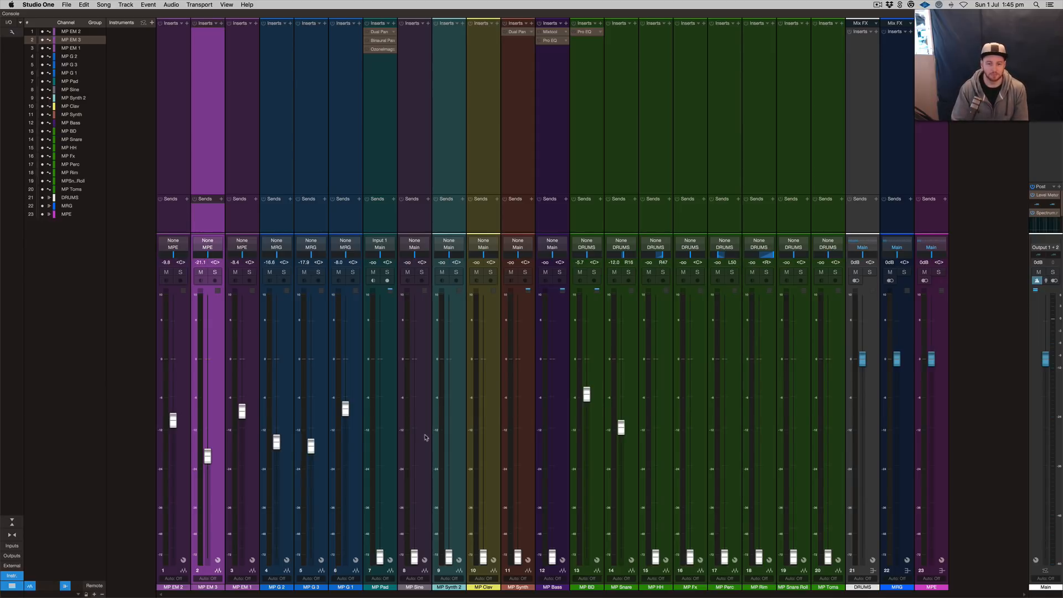
- Select the MP Pad channel, raise its fader to -7.4 dB against the playing mix, and restart playback
click(389, 508)
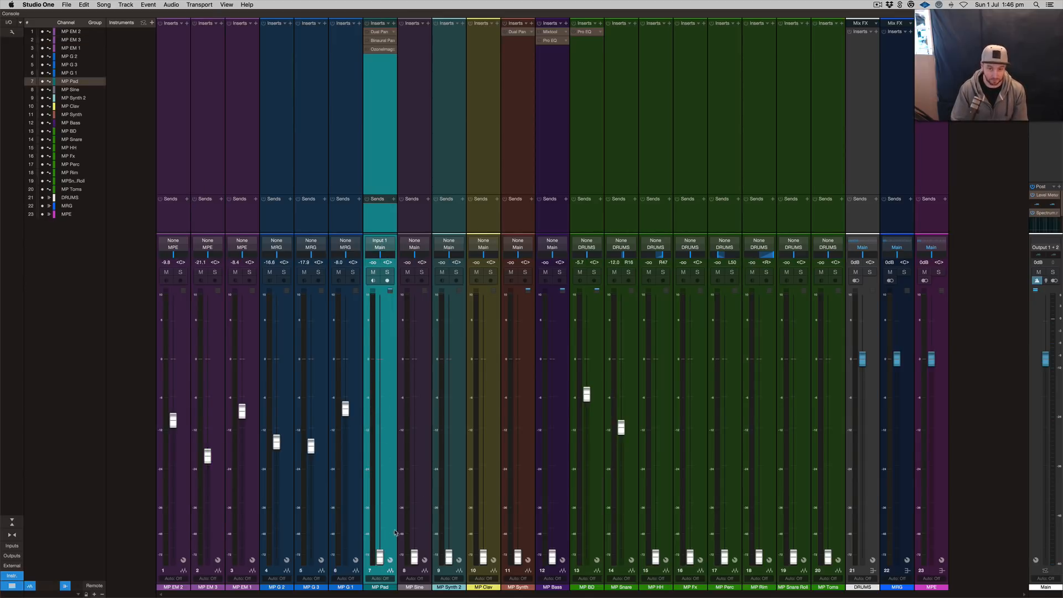
drag(382, 557, 382, 418)
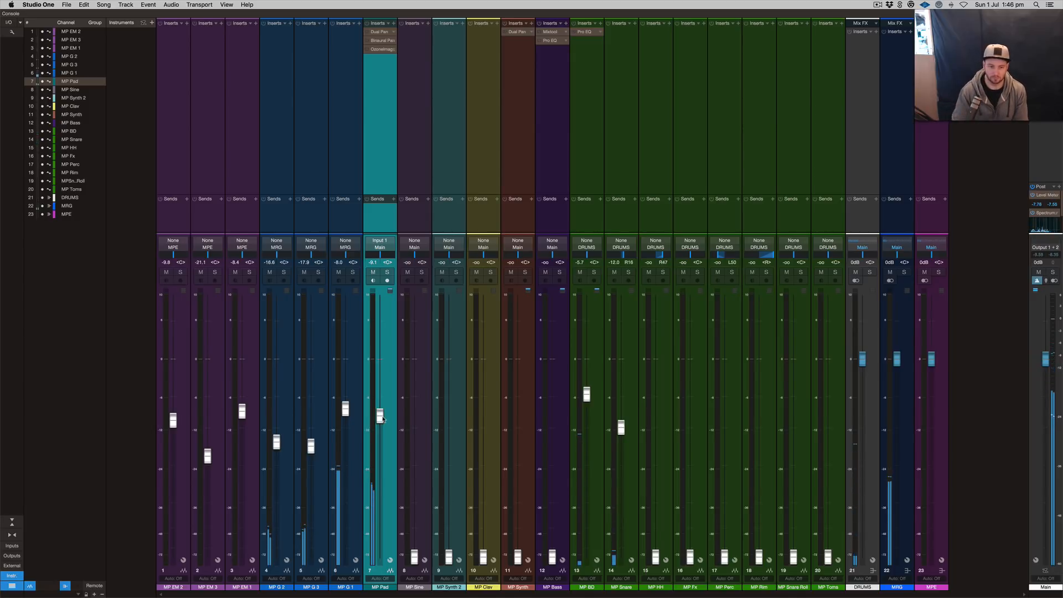
drag(382, 419, 381, 408)
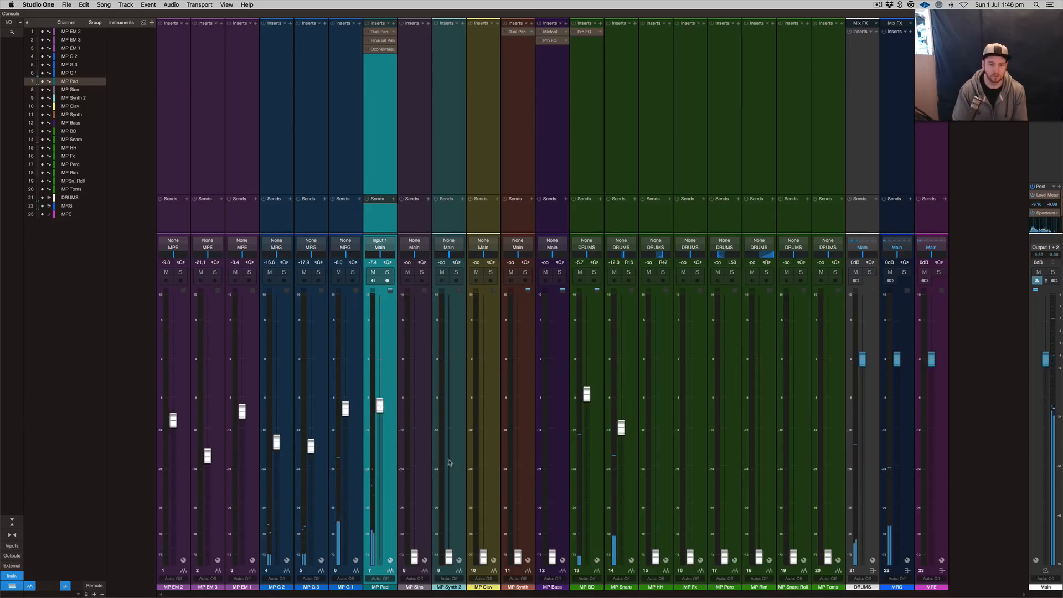
click(1055, 281)
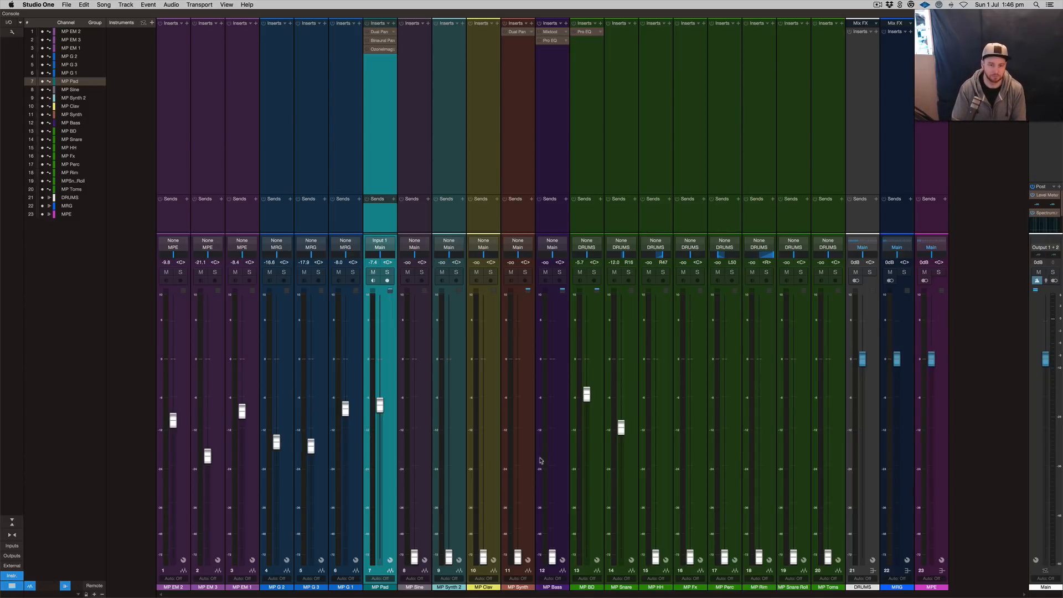
key(space)
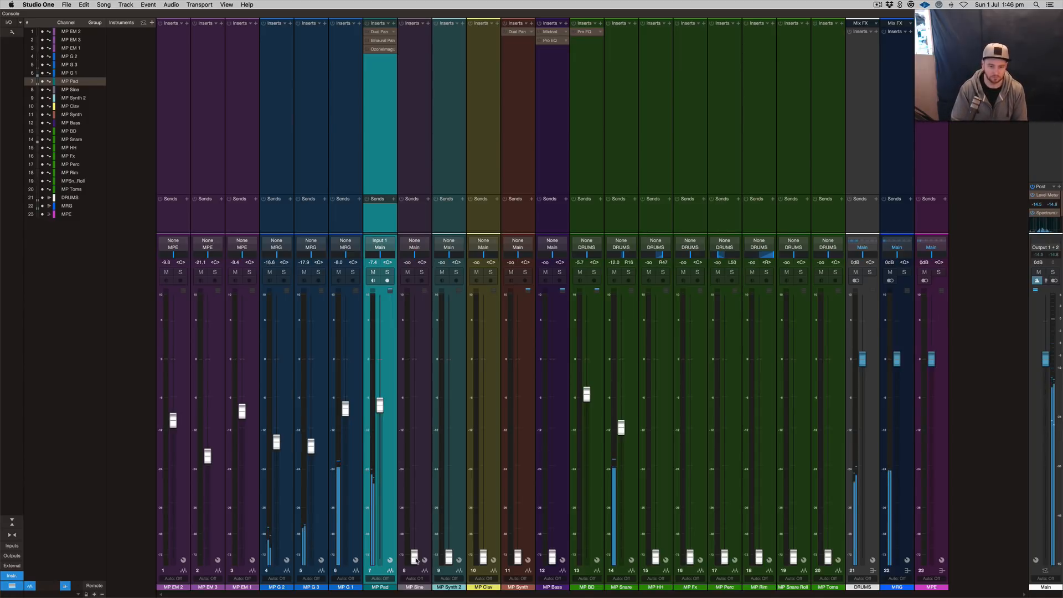
- Place the playhead at bar 29 and bring the MP Sine fader up to about -11.5 dB against the mix
drag(417, 558, 420, 435)
key(space)
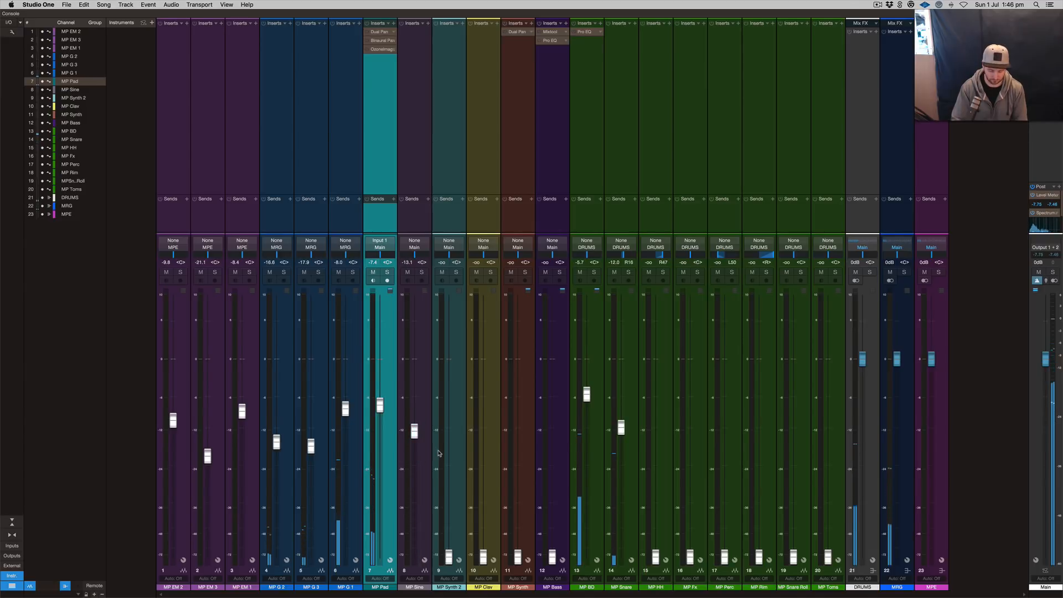
key(F3)
scroll(463, 256, down, 6)
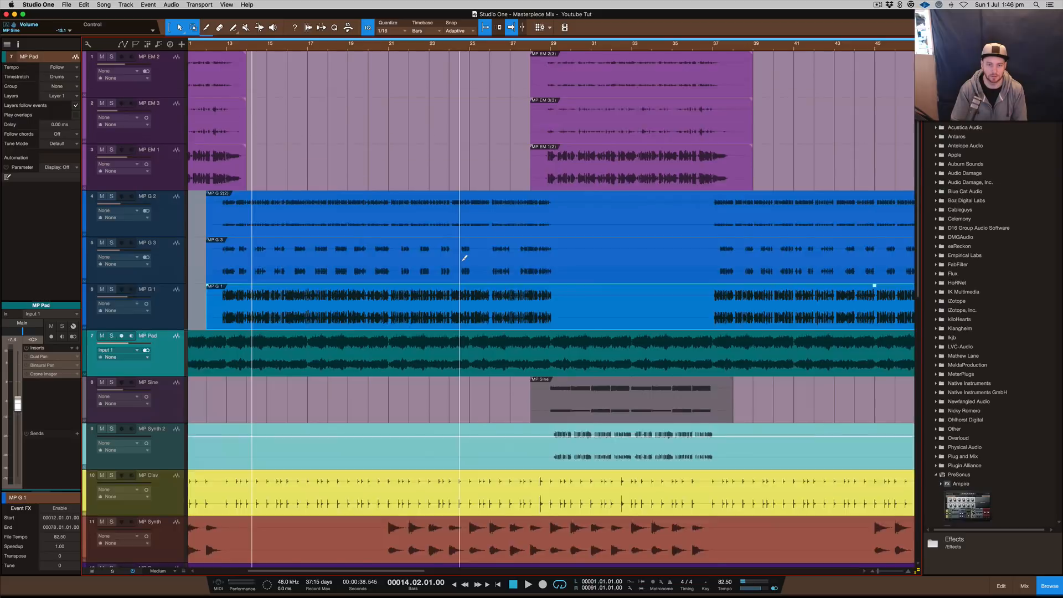
scroll(464, 257, up, 2)
click(556, 45)
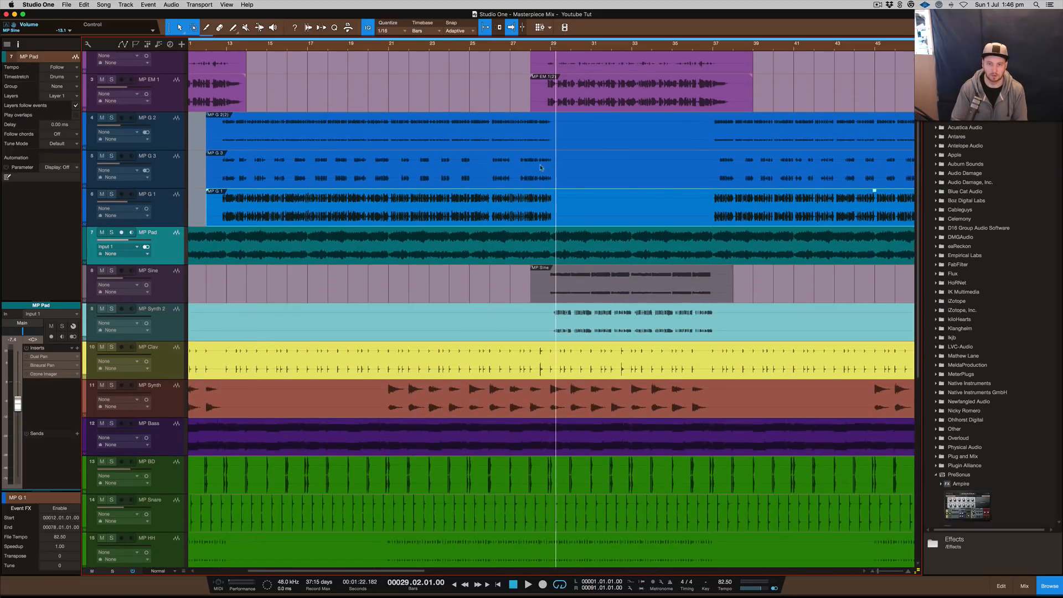
key(F3)
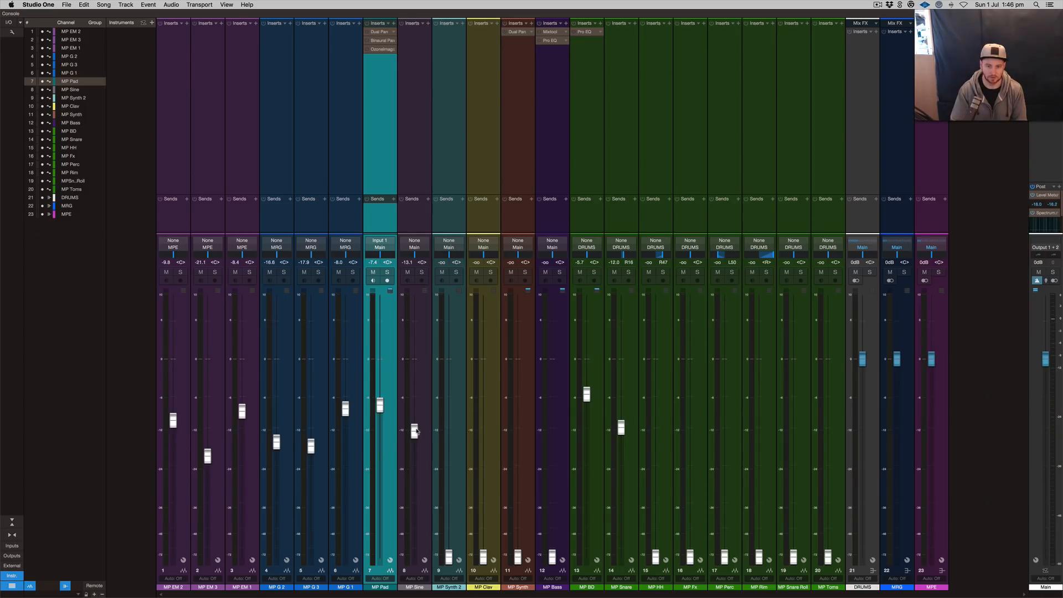
mouse_move(415, 431)
mouse_down()
mouse_move(415, 504)
mouse_move(417, 426)
mouse_up()
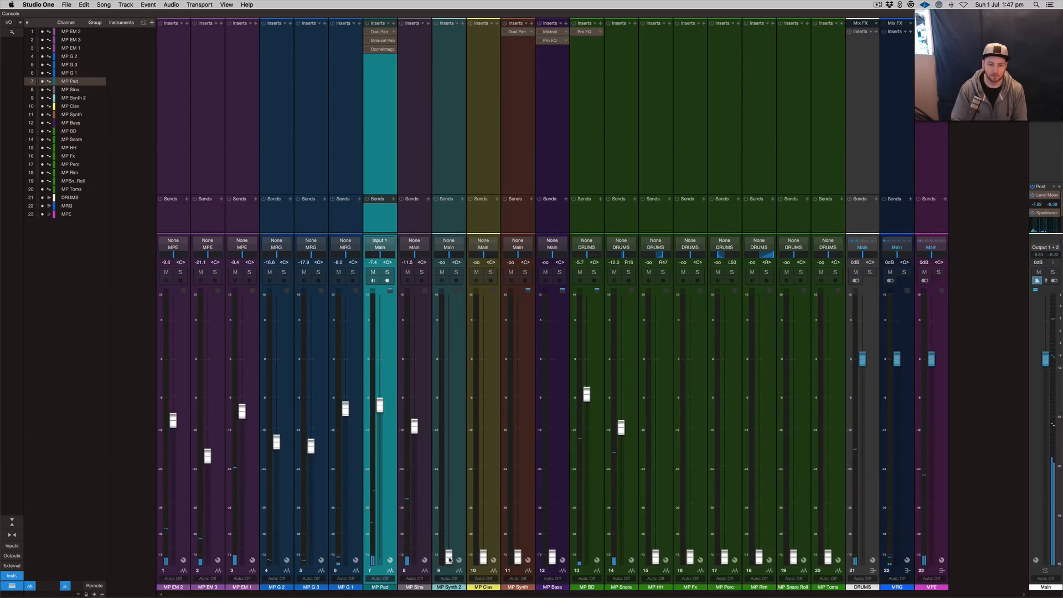
- Raise the MP Synth 2 fader to about -10.9 dB against the section starting at bar 29
key(F3)
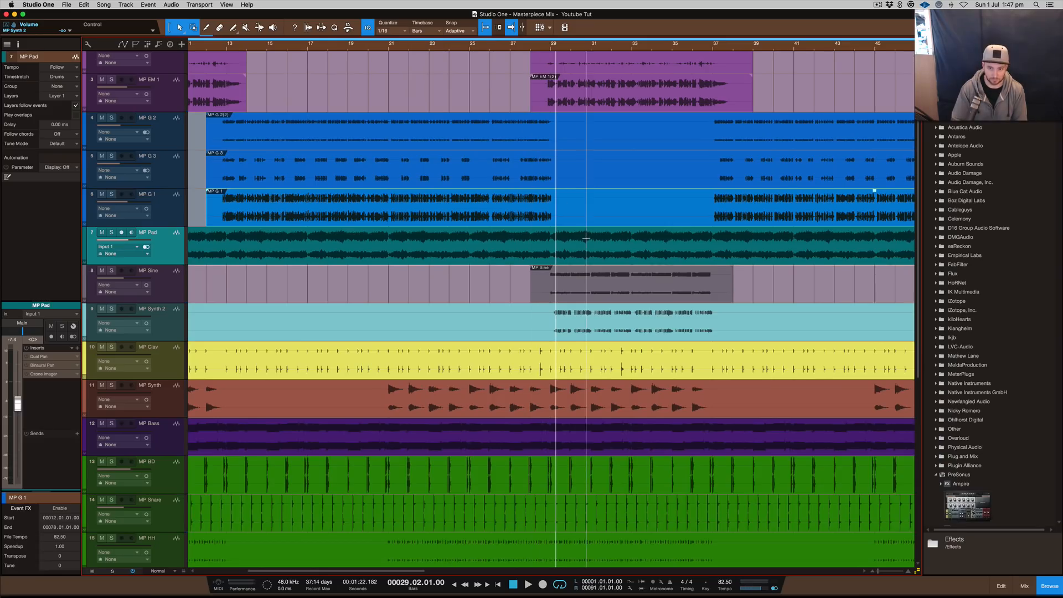
key(F3)
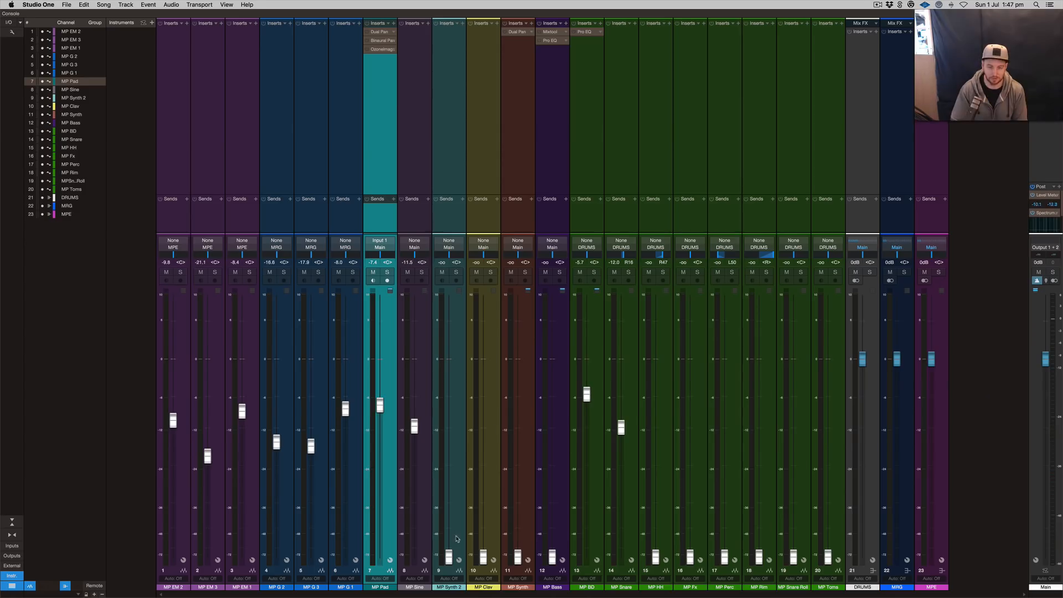
drag(449, 557, 449, 423)
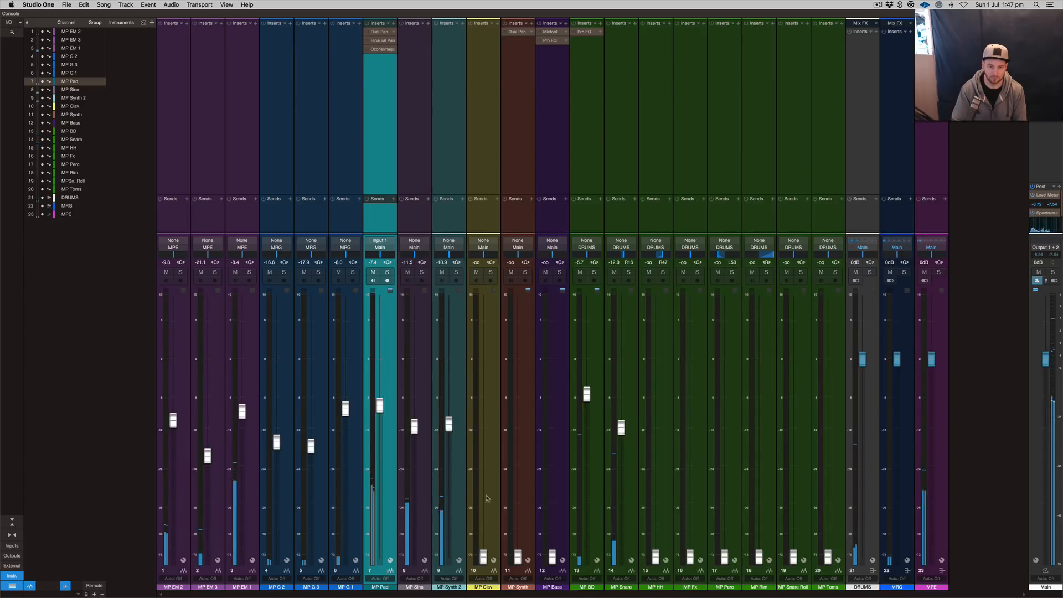
- Move the playhead to beat 2 of bar 29 and raise the MP Clav fader to about -11.6 dB
click(489, 561)
key(F3)
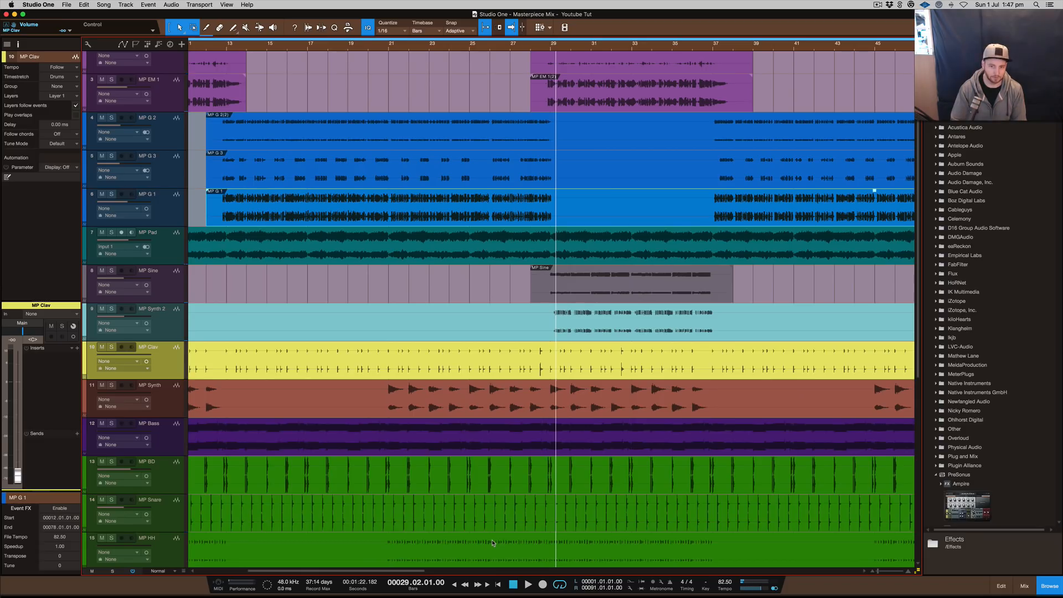
key(F3)
key(F3)
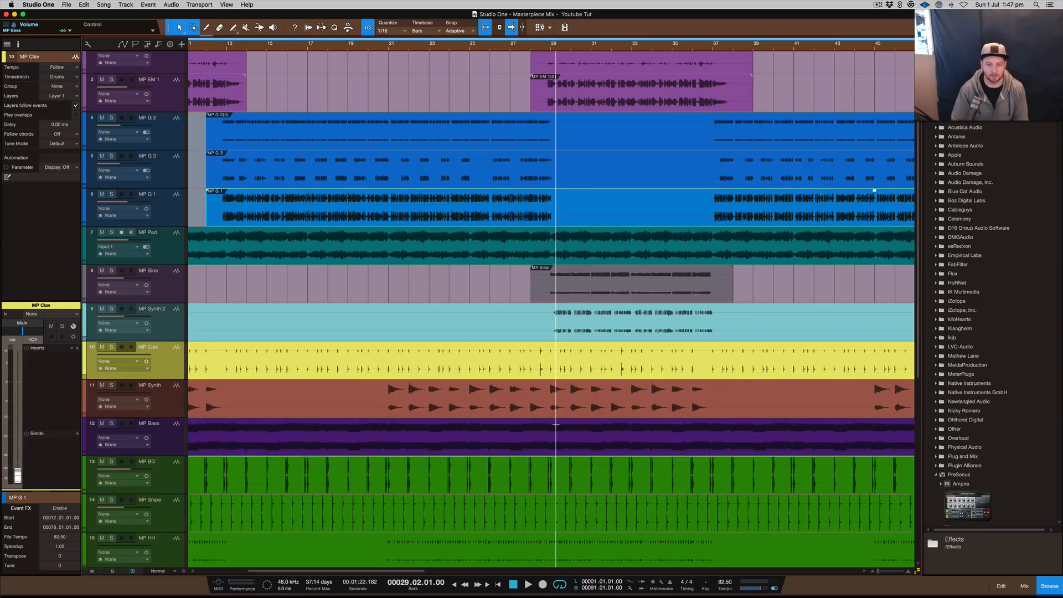
scroll(561, 388, up, 2)
scroll(562, 385, up, 5)
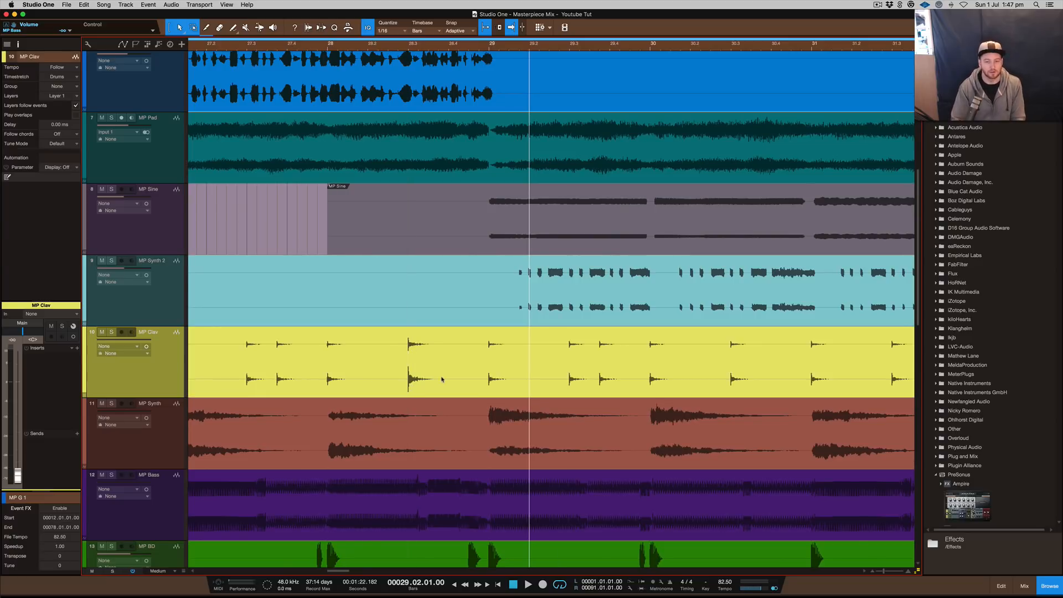
key(F3)
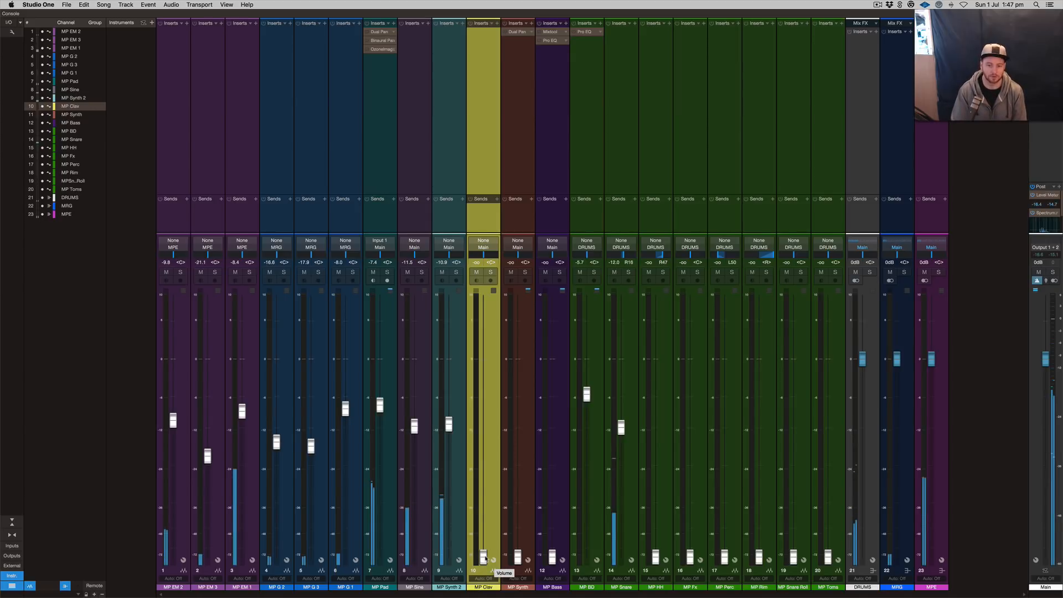
drag(482, 559, 483, 423)
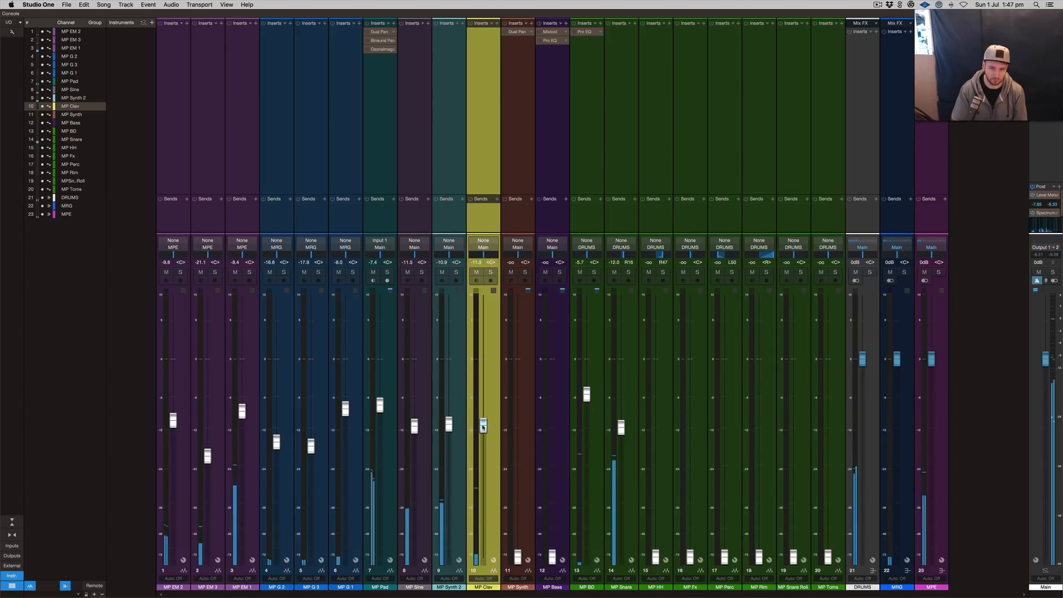
drag(483, 423, 483, 425)
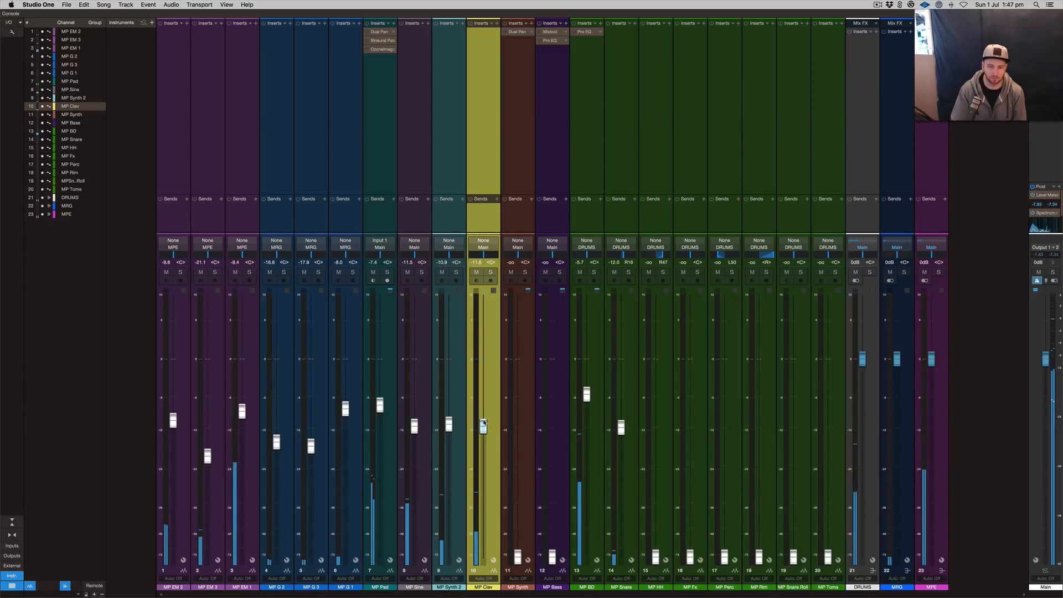
key(space)
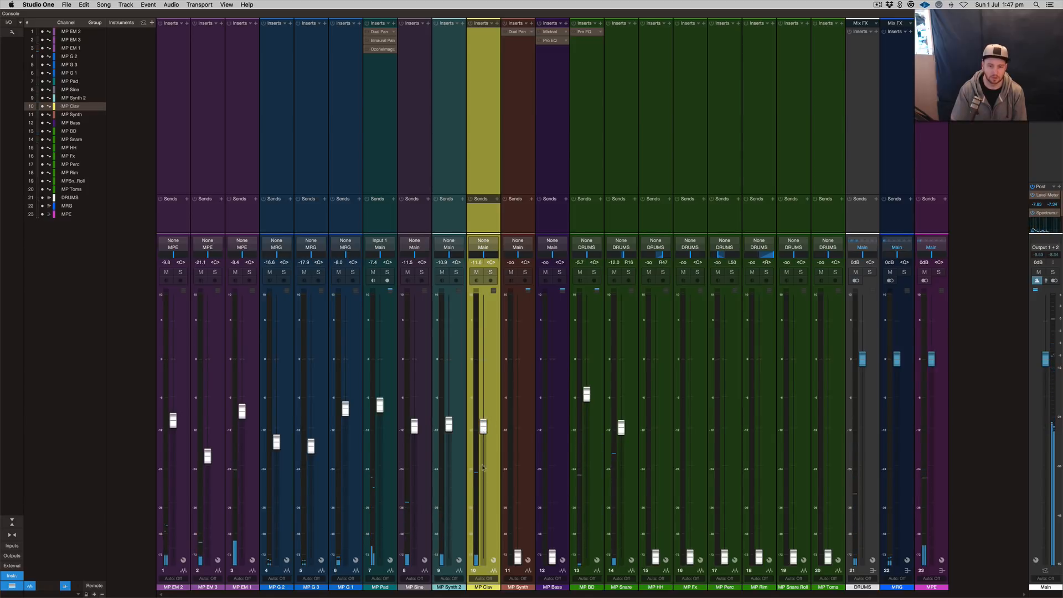
- Select the MP Synth channel and balance its fader at -10.5 dB against the playing mix
mouse_move(478, 474)
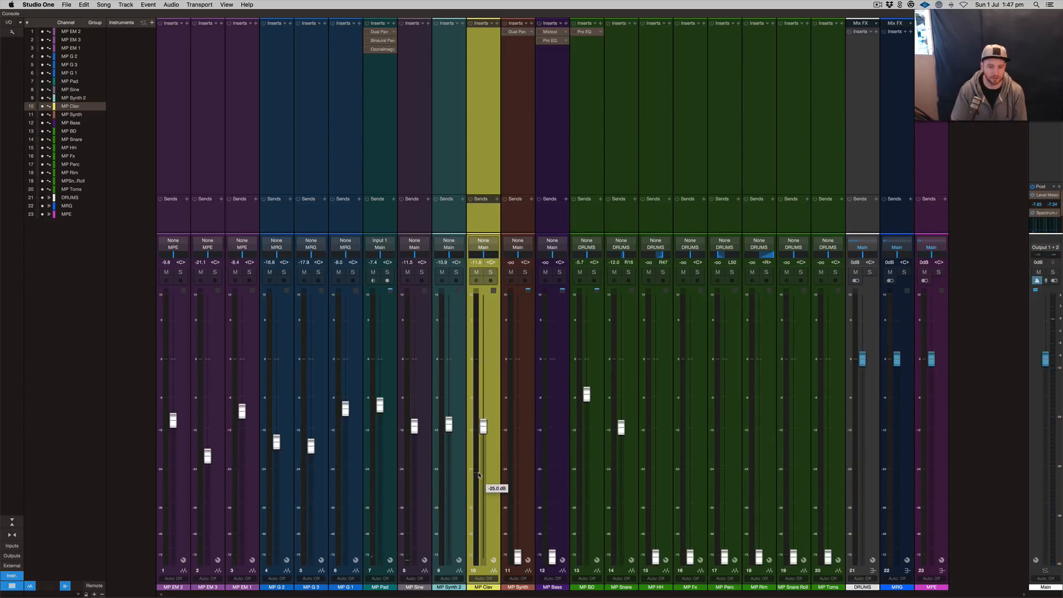
click(524, 485)
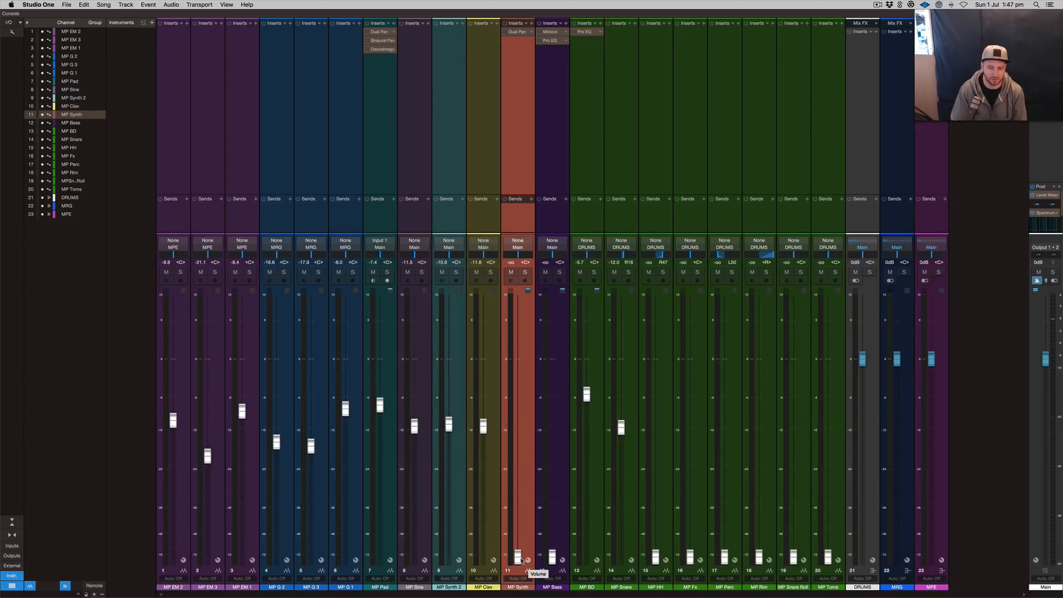
key(F3)
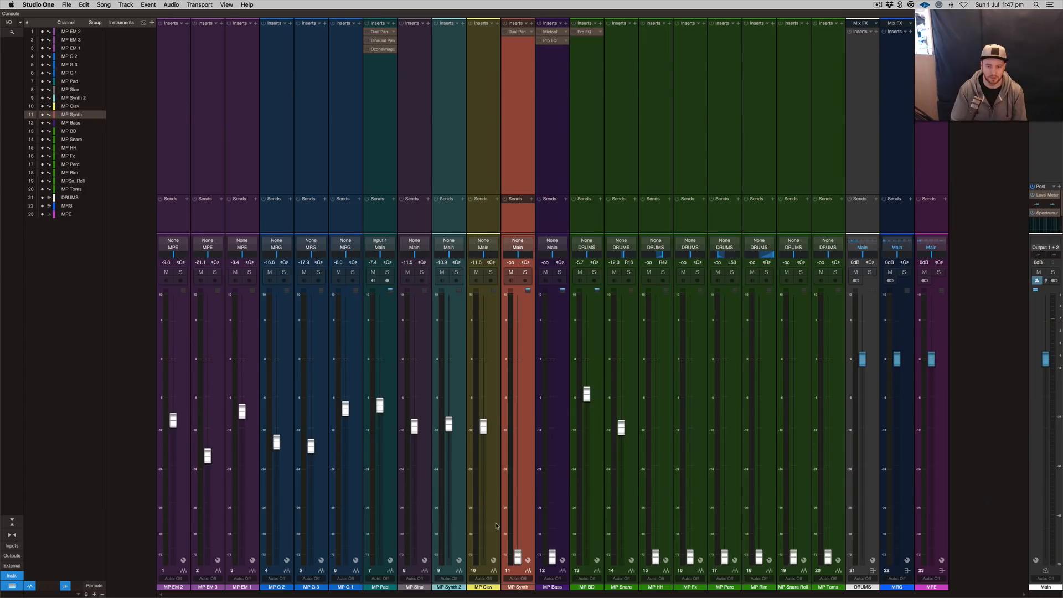
key(F3)
drag(520, 546, 521, 426)
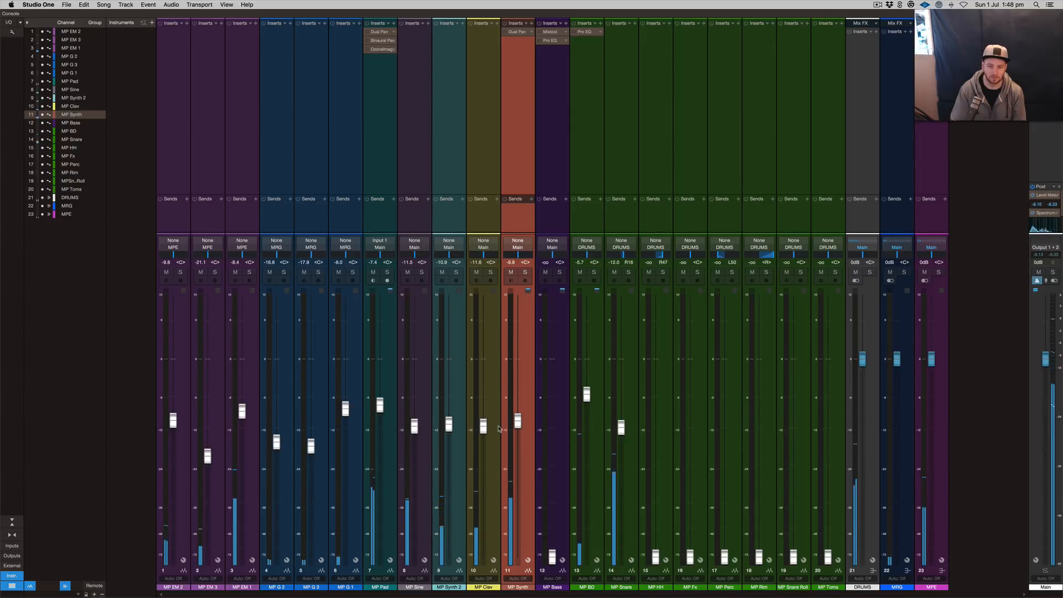
drag(518, 421, 517, 423)
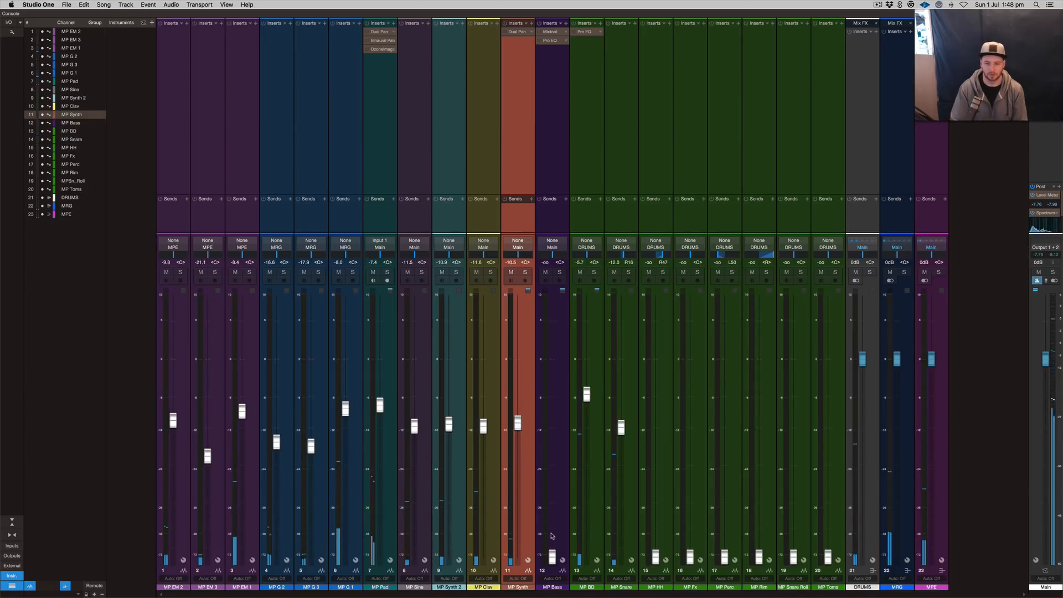
- Select the MP HH channel and raise its fader to -10.9 dB
click(832, 486)
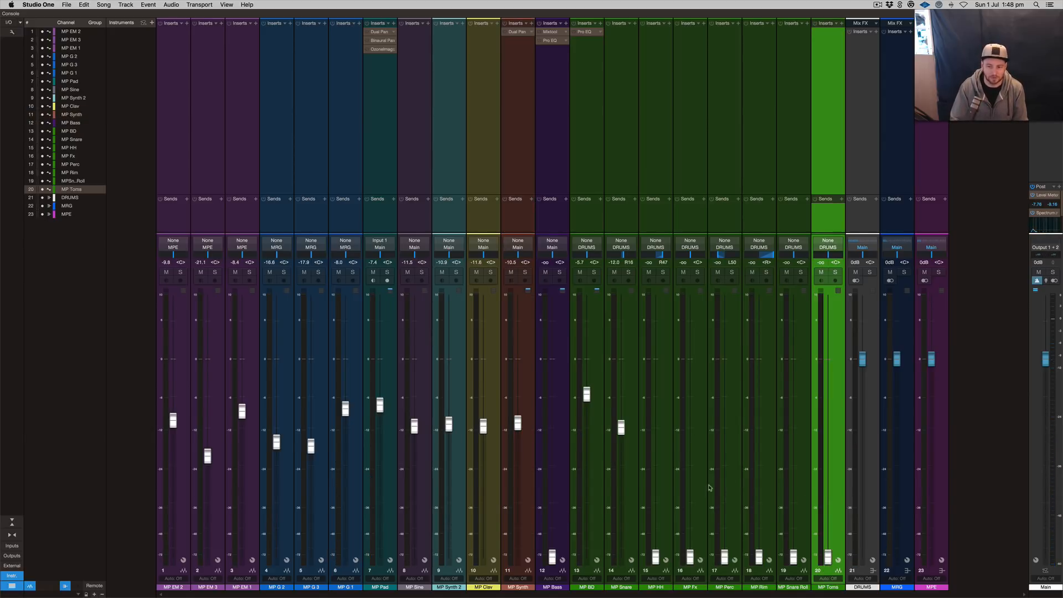
click(665, 518)
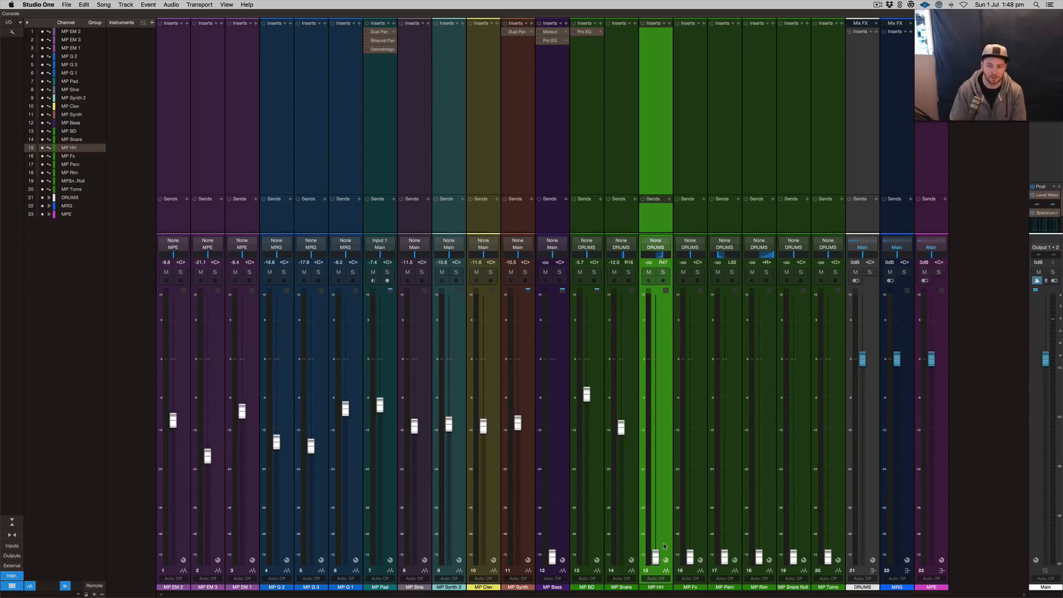
drag(655, 557, 654, 430)
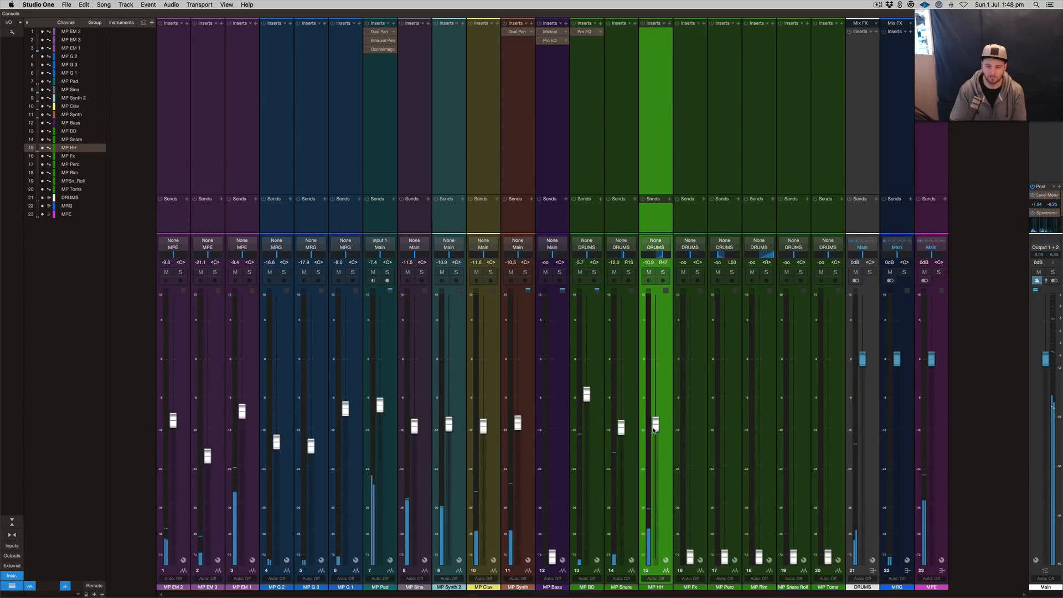
- Leave MP Fx down, restart playback, and raise the MP Perc fader to -12.9 dB
click(697, 535)
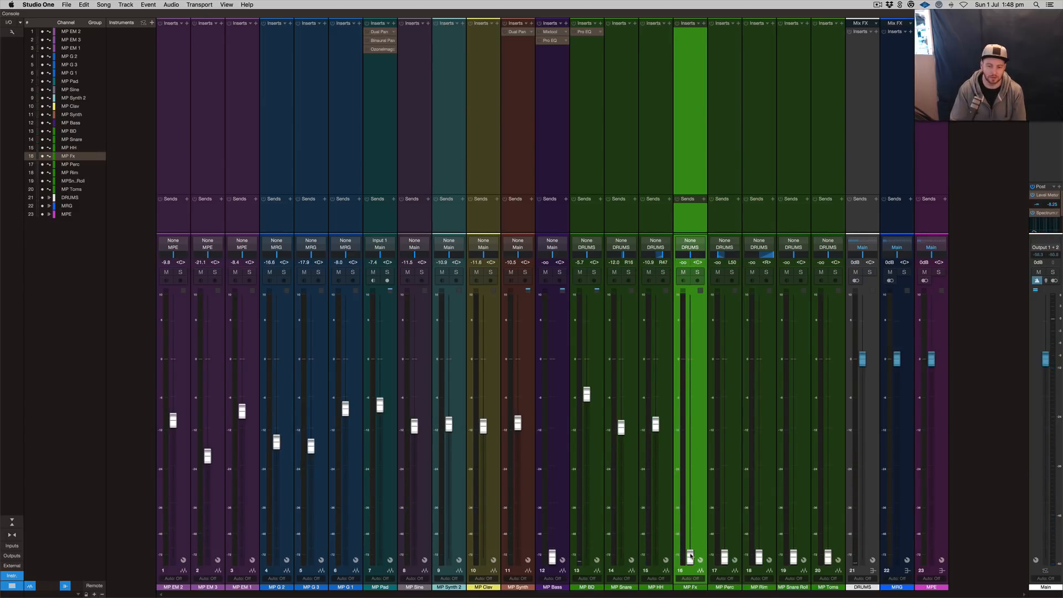
key(space)
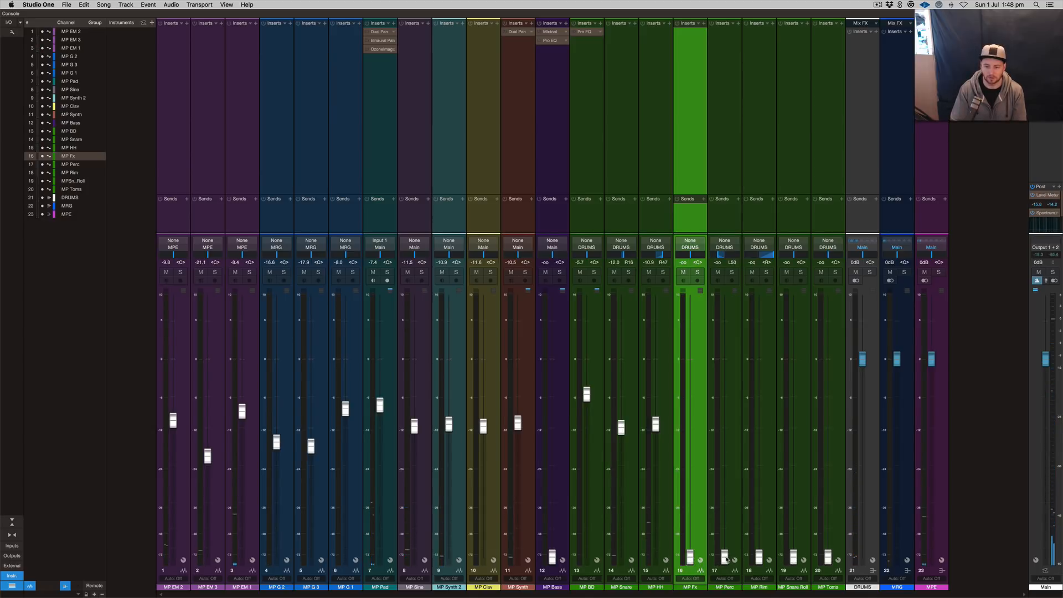
key(space)
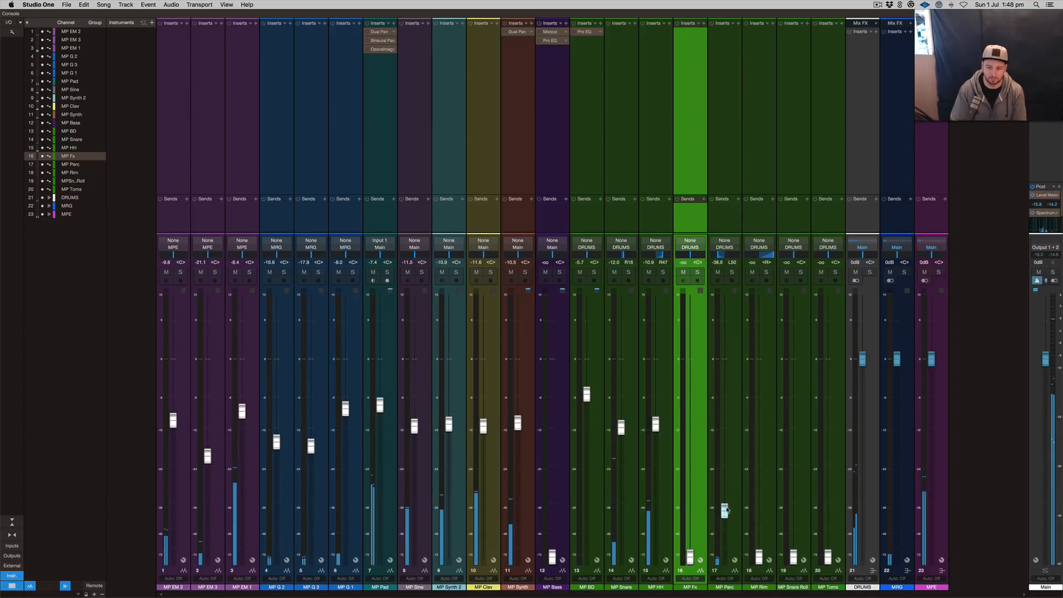
drag(724, 557, 730, 431)
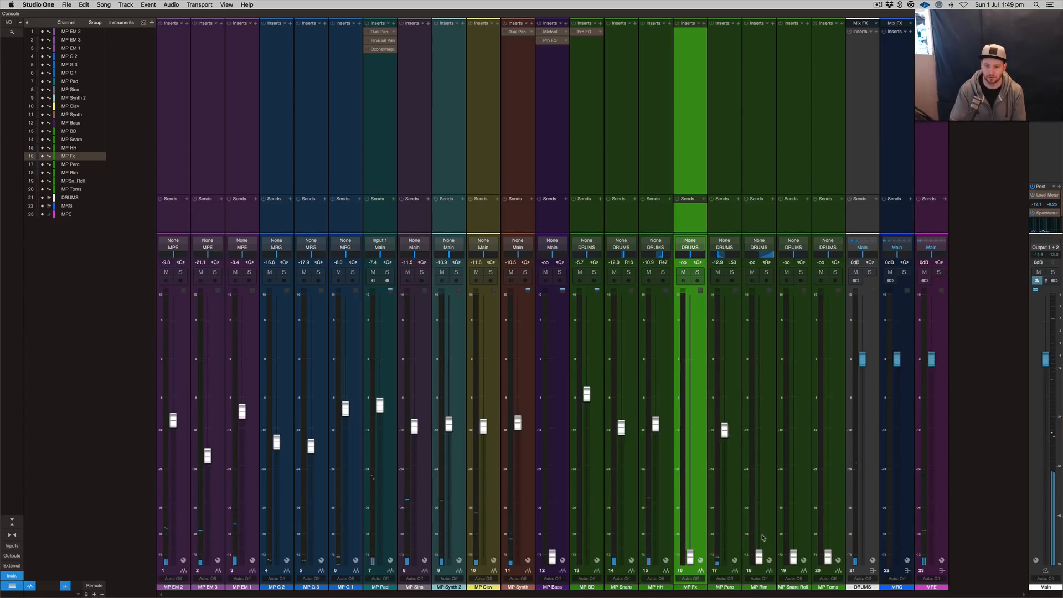
- Bring in the MP Rim channel and fine-tune its fader to -20.7 dB during playback
drag(760, 556, 762, 459)
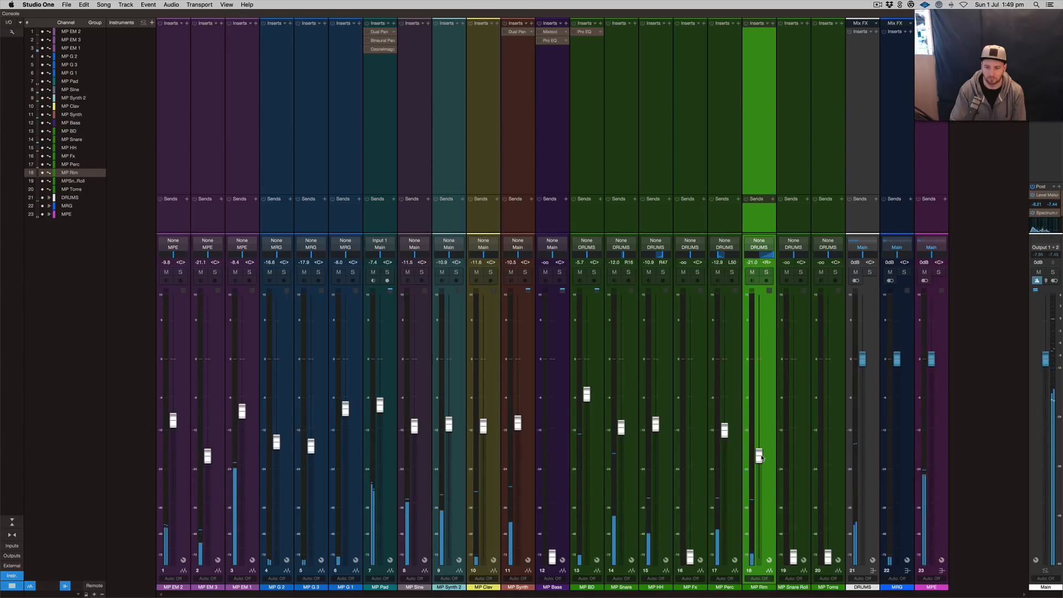
drag(762, 458, 762, 434)
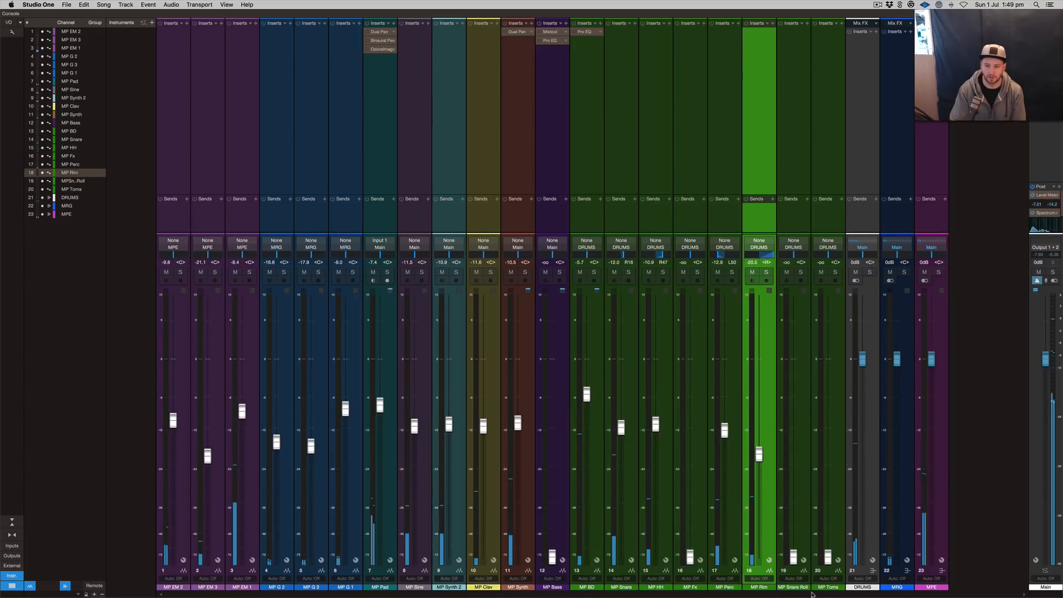
drag(762, 457, 762, 458)
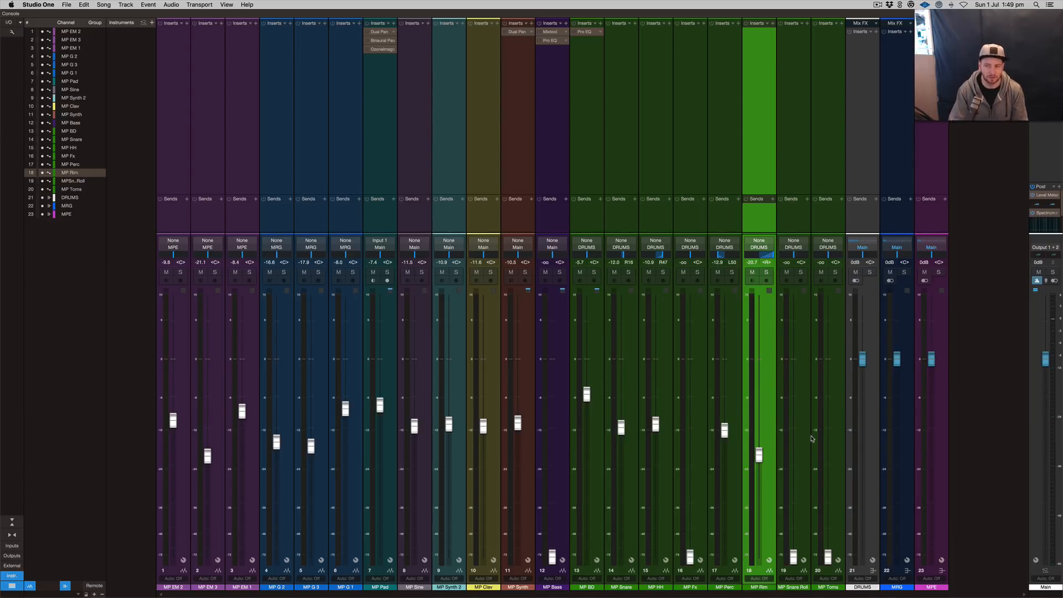
- Select the MP Rim channel, show the arrangement with the console docked below it, and hide the track inspector
click(807, 481)
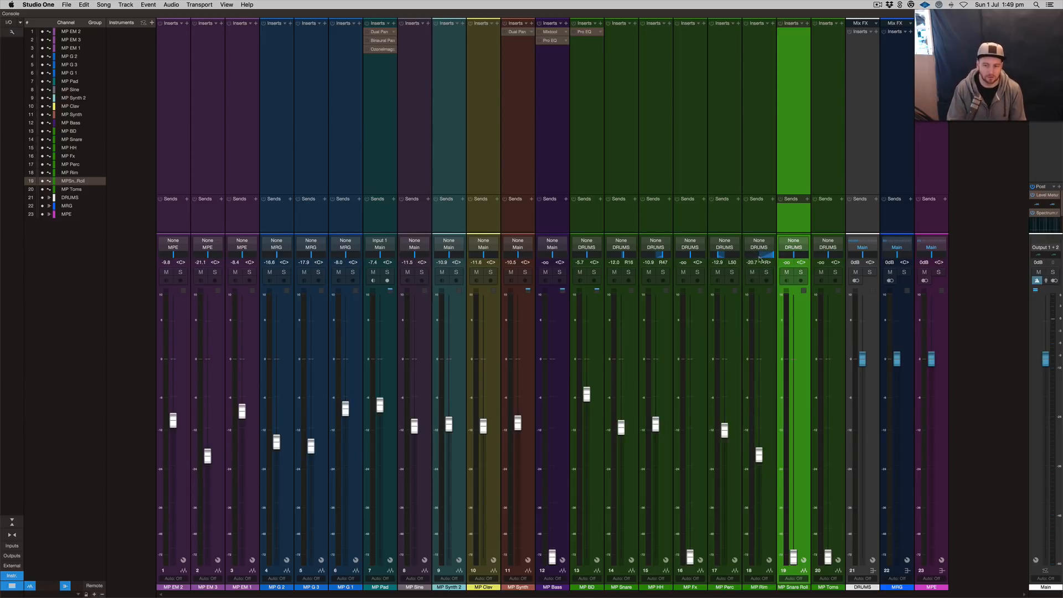
click(766, 360)
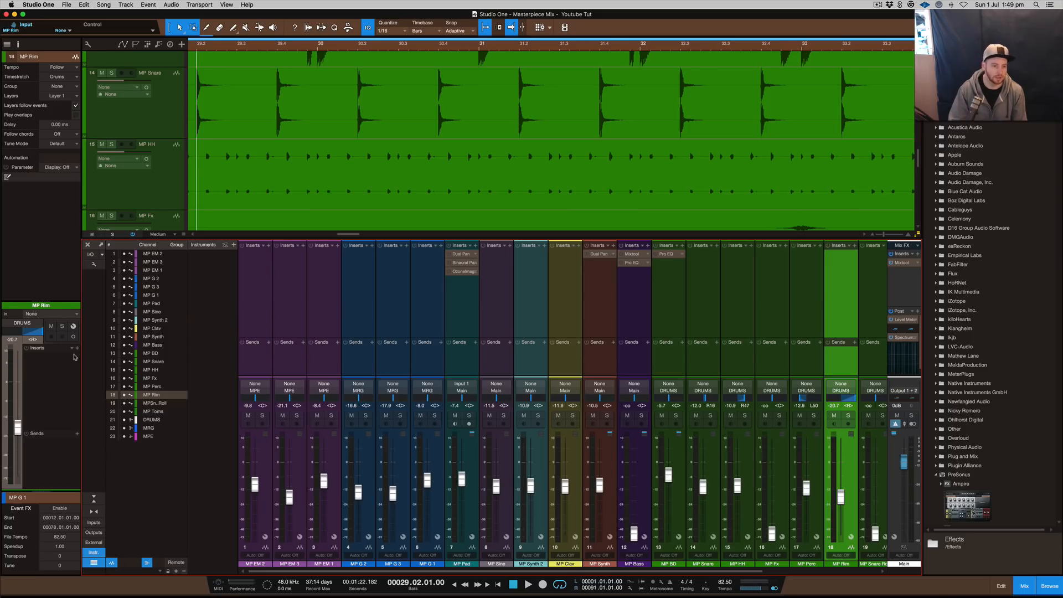
click(8, 44)
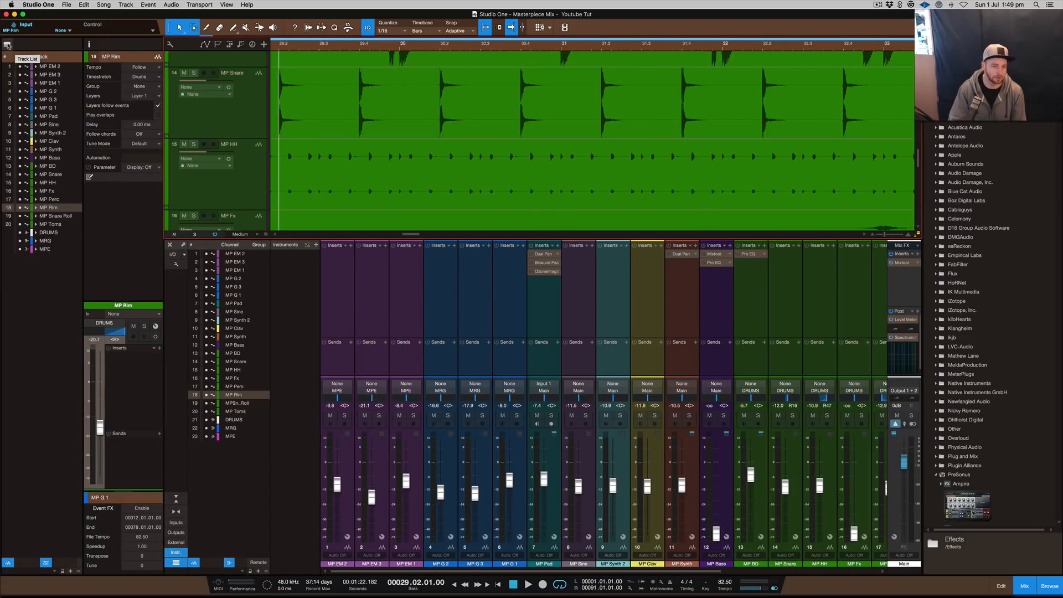
click(9, 45)
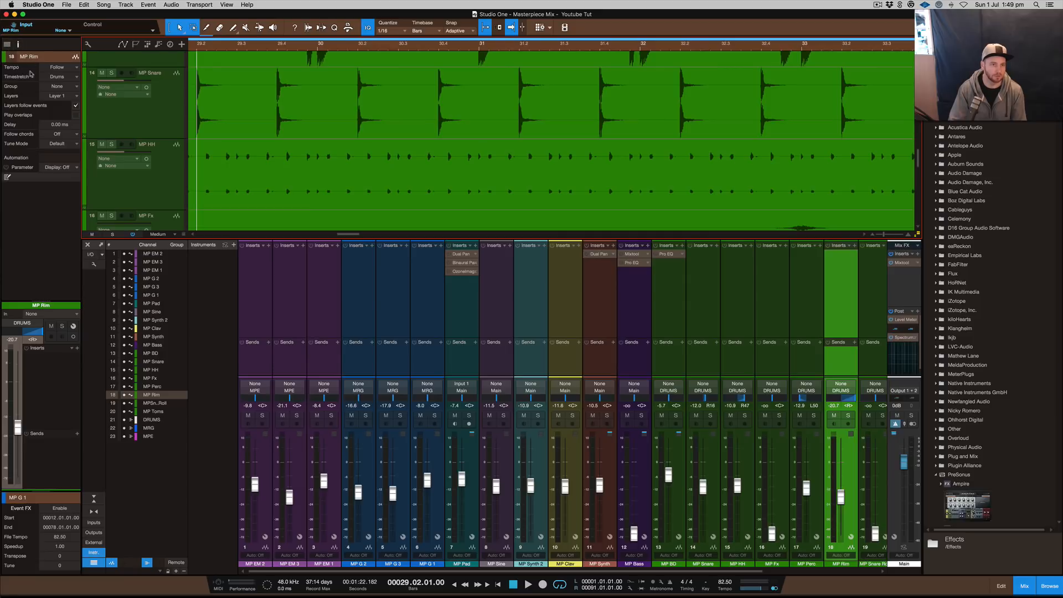
click(18, 44)
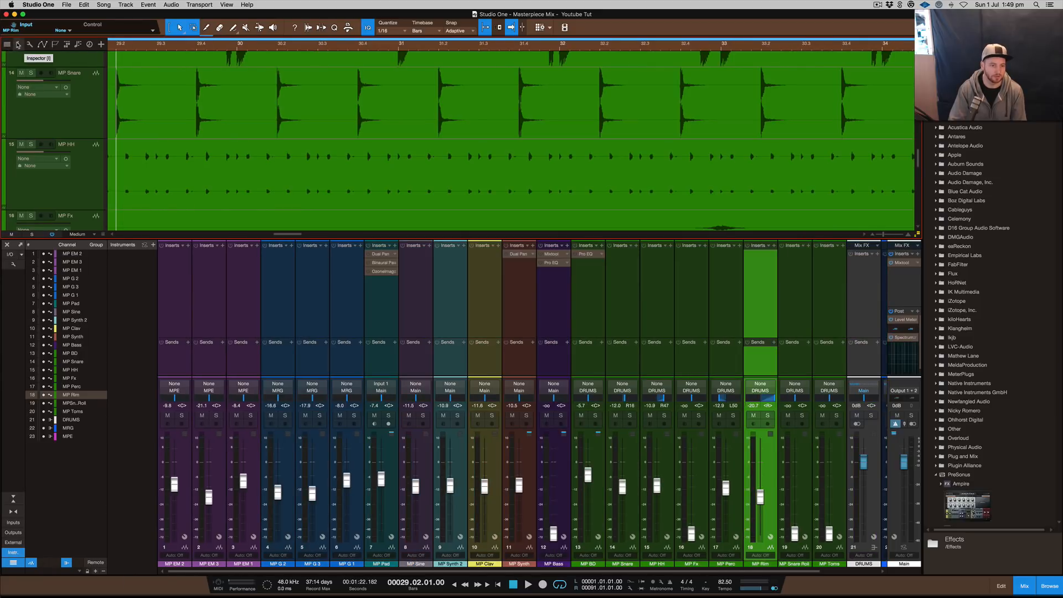
- Show the track inspector and open the console in its own full-screen window instead of docked below the arrangement
click(18, 45)
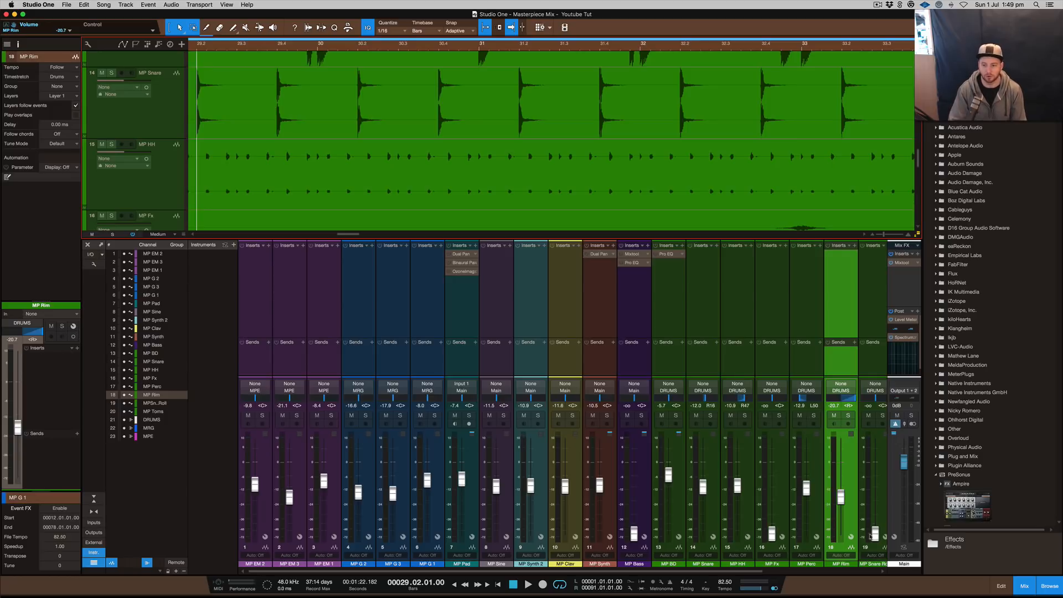
click(853, 502)
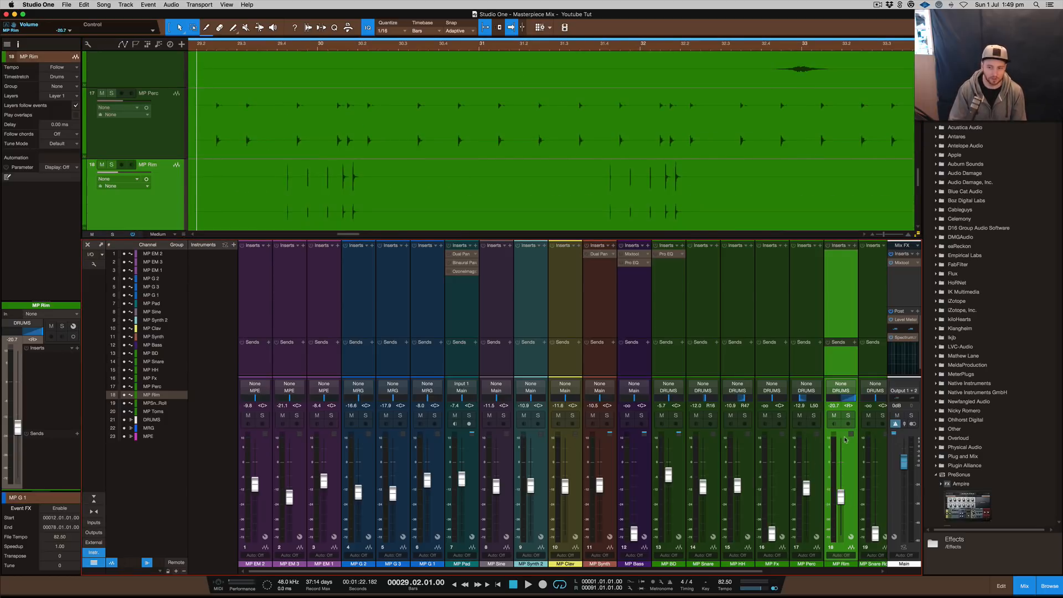
key(F3)
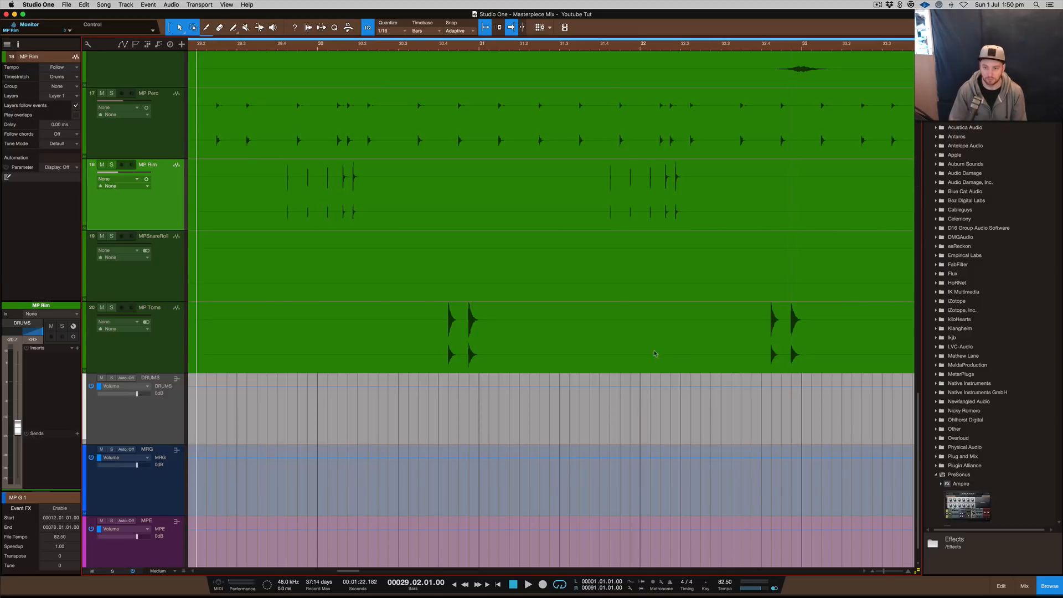
key(F3)
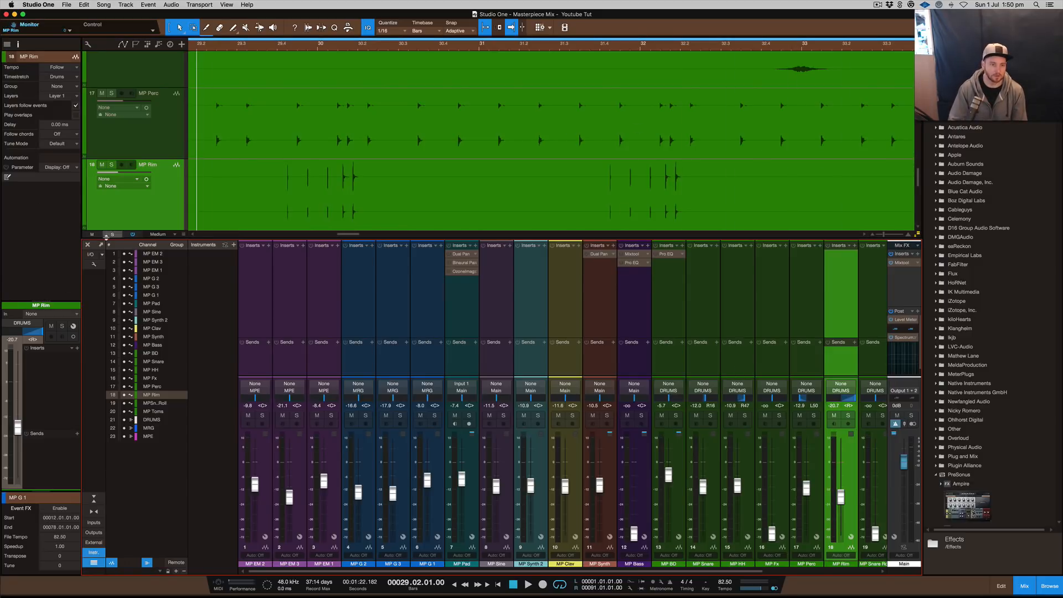
key(shift+F3)
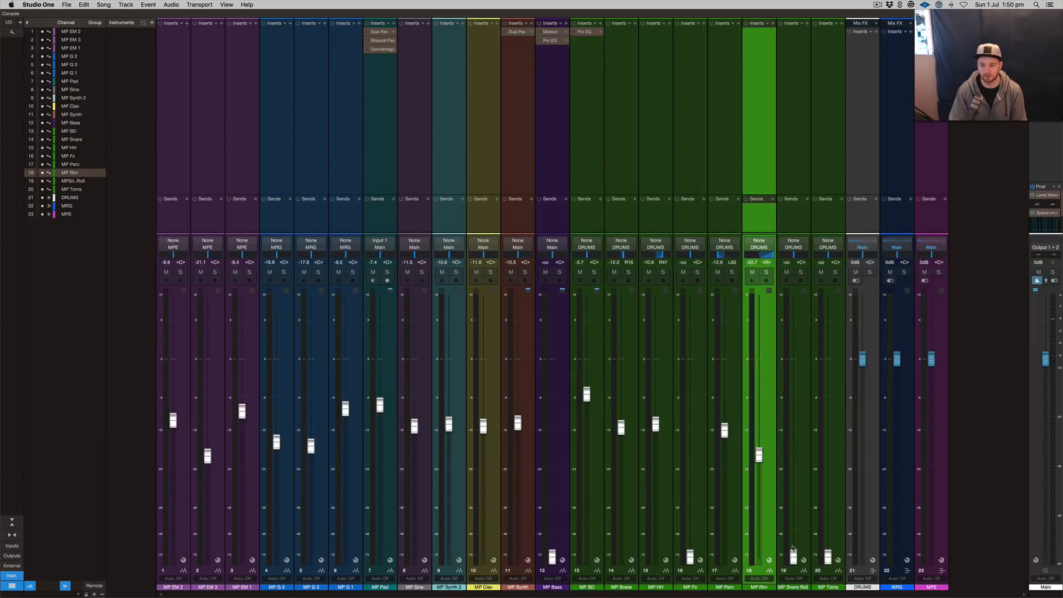
- Look over the MP Snare Roll, MPE, MRG, DRUMS and MP Toms channels by selecting them in the console
click(804, 531)
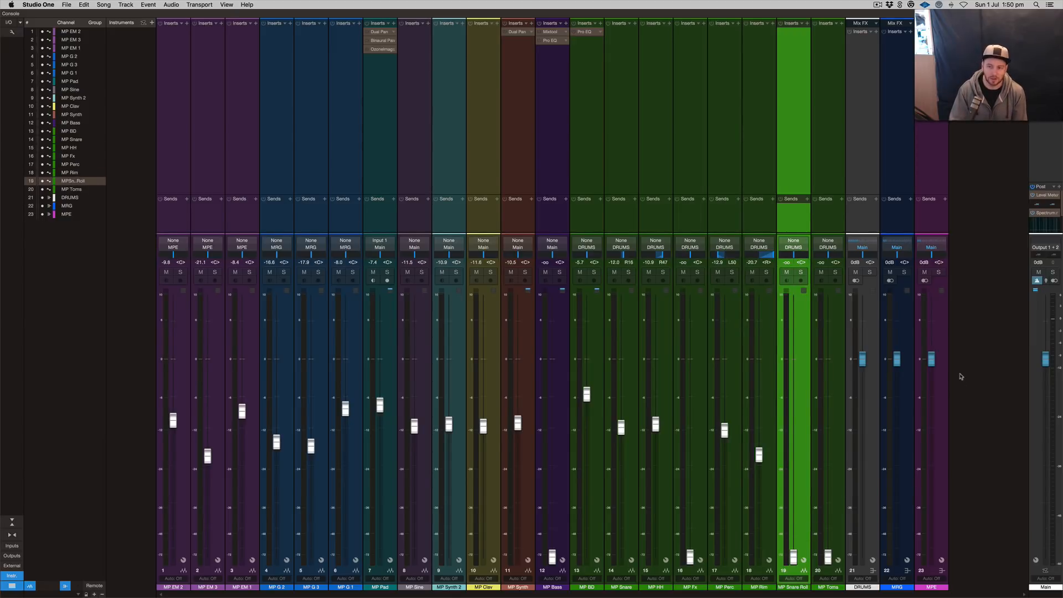
click(944, 391)
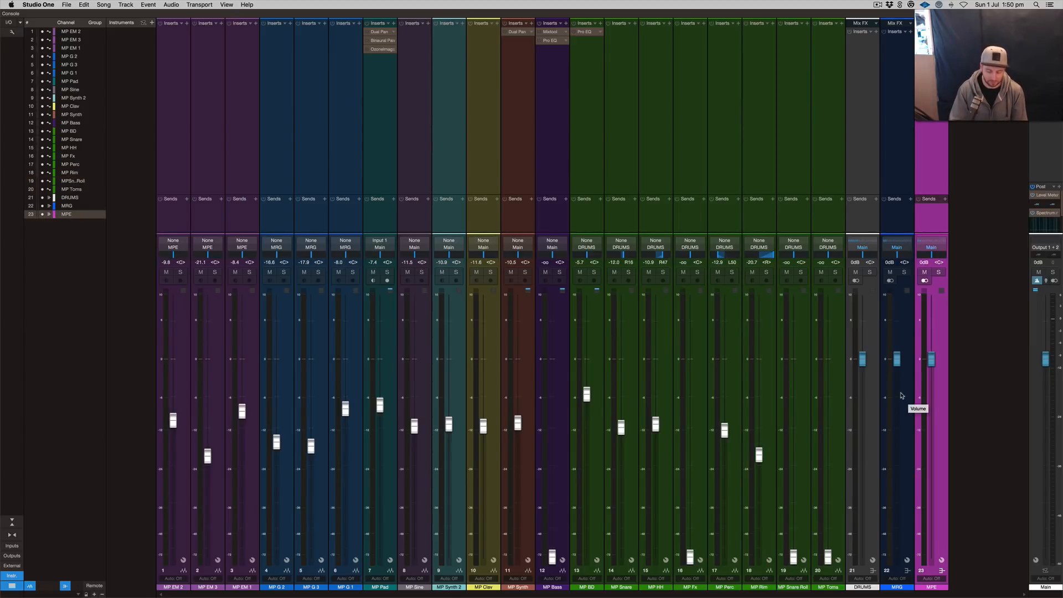
shift+click(901, 395)
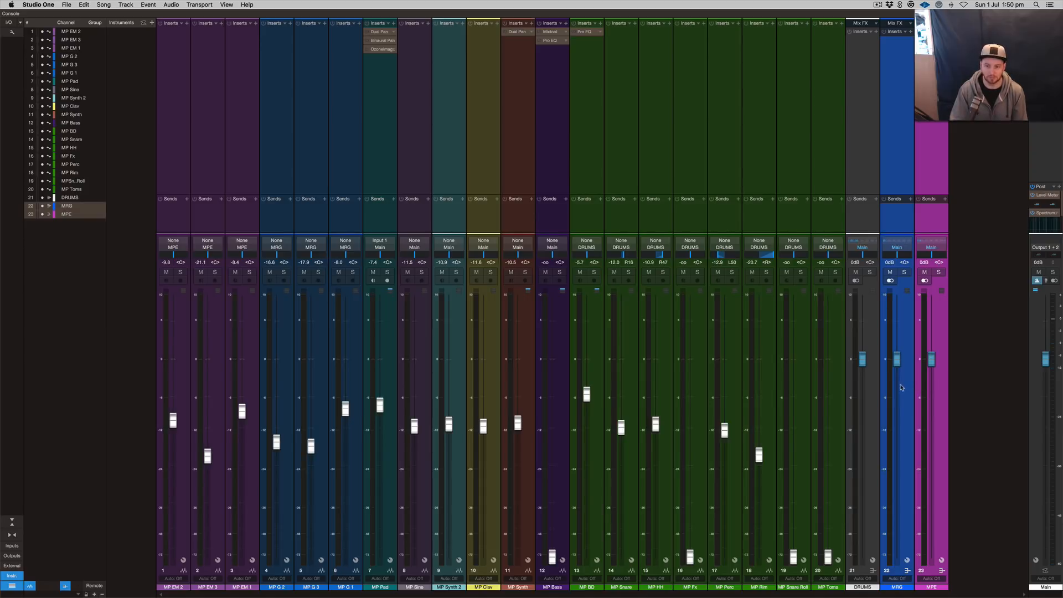
click(856, 413)
click(838, 415)
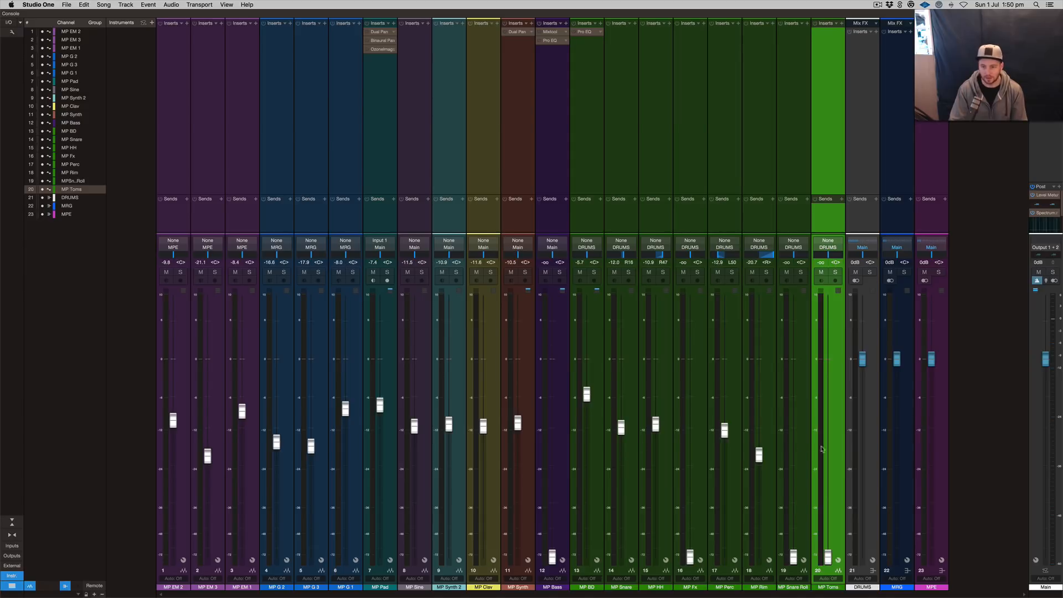
- With MP Snare Roll selected, start playback from bar 32 beat 4 and raise its fader to about -20.8 dB
click(802, 484)
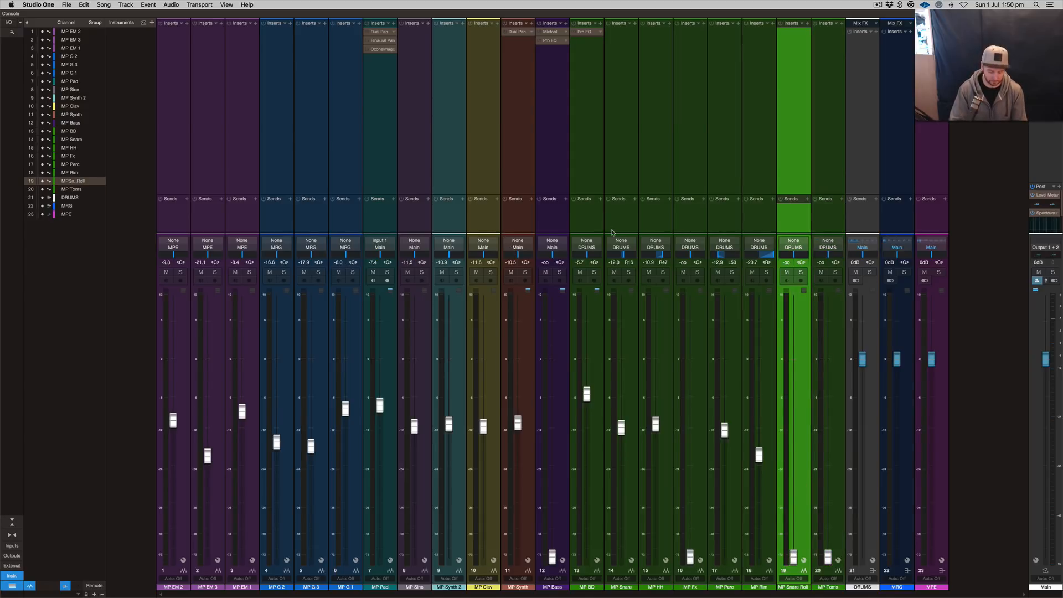
key(F3)
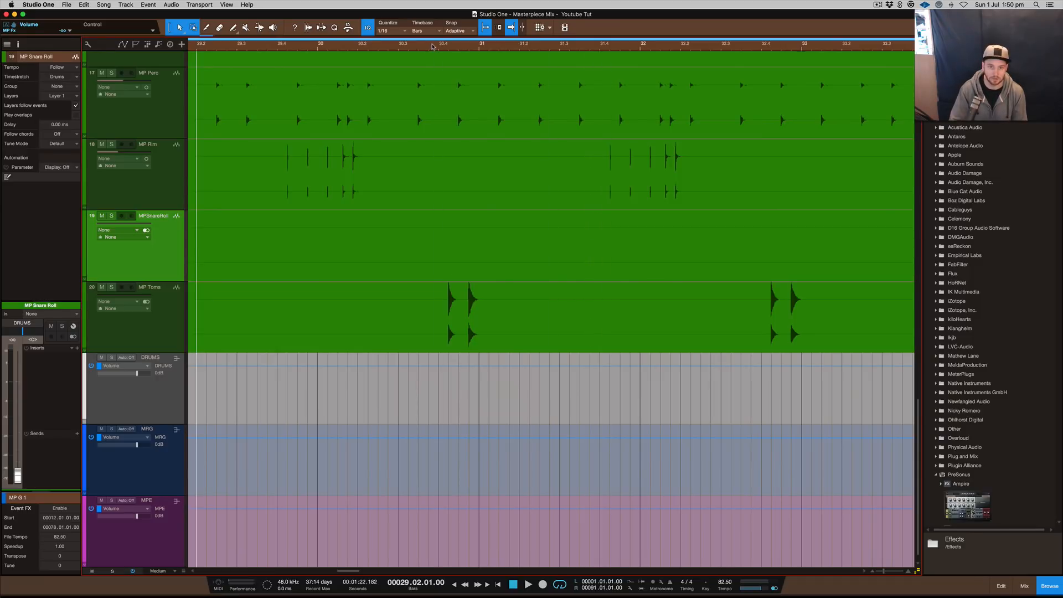
click(431, 46)
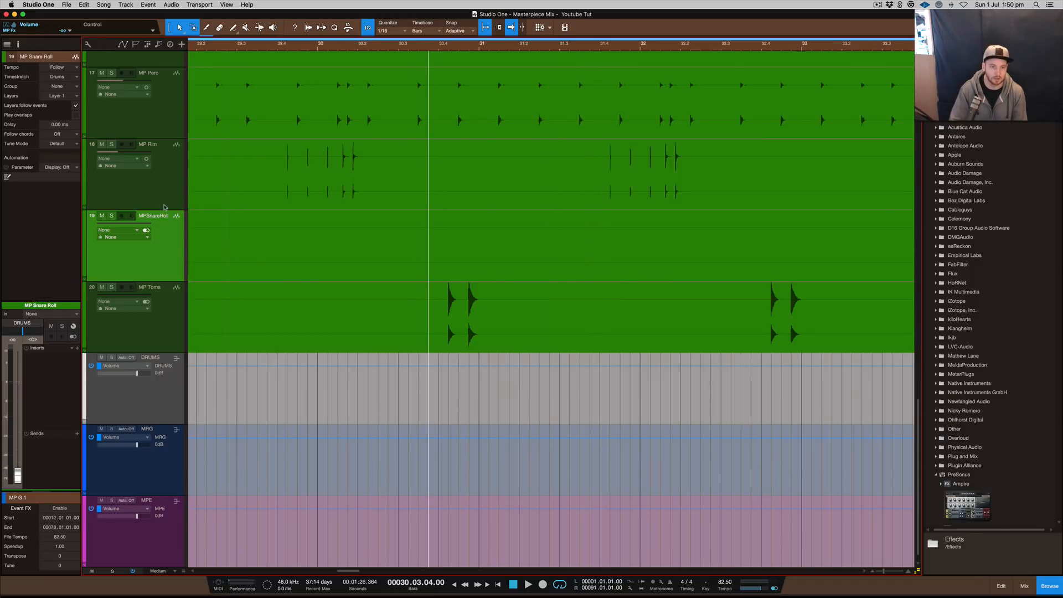
scroll(164, 207, up, 5)
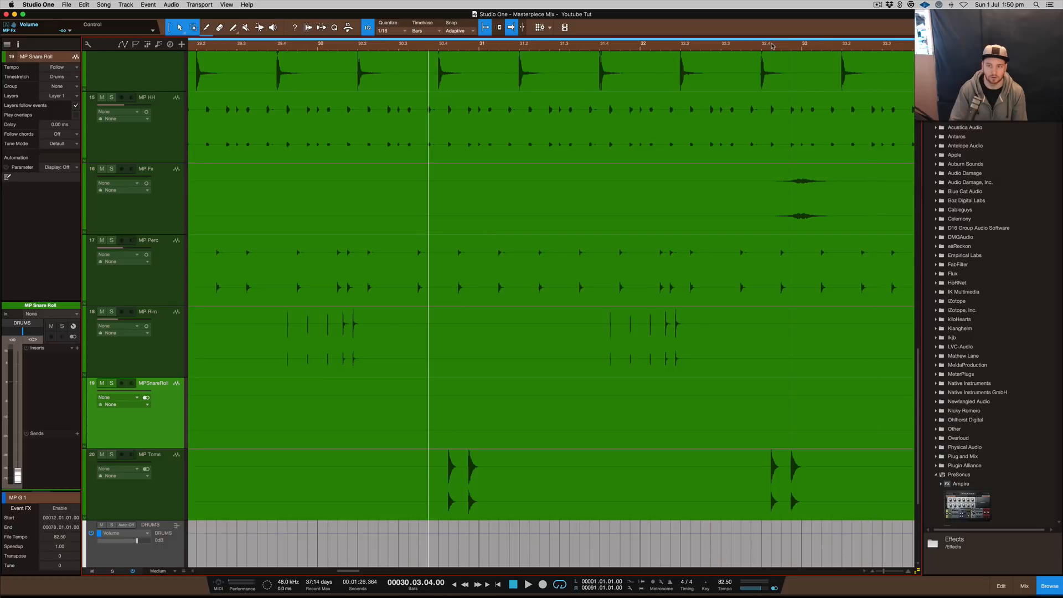
click(768, 46)
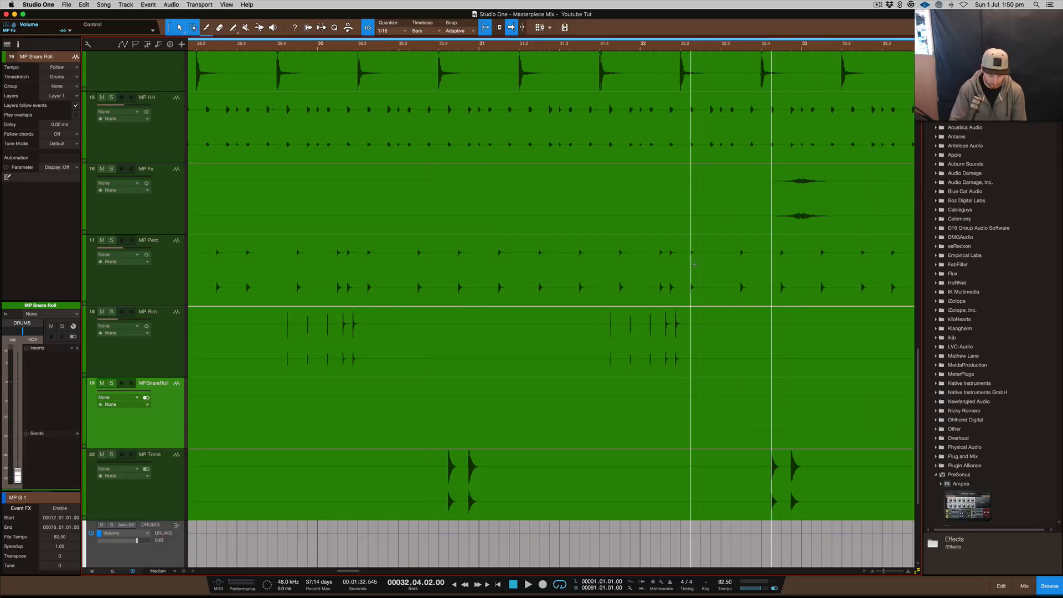
key(F3)
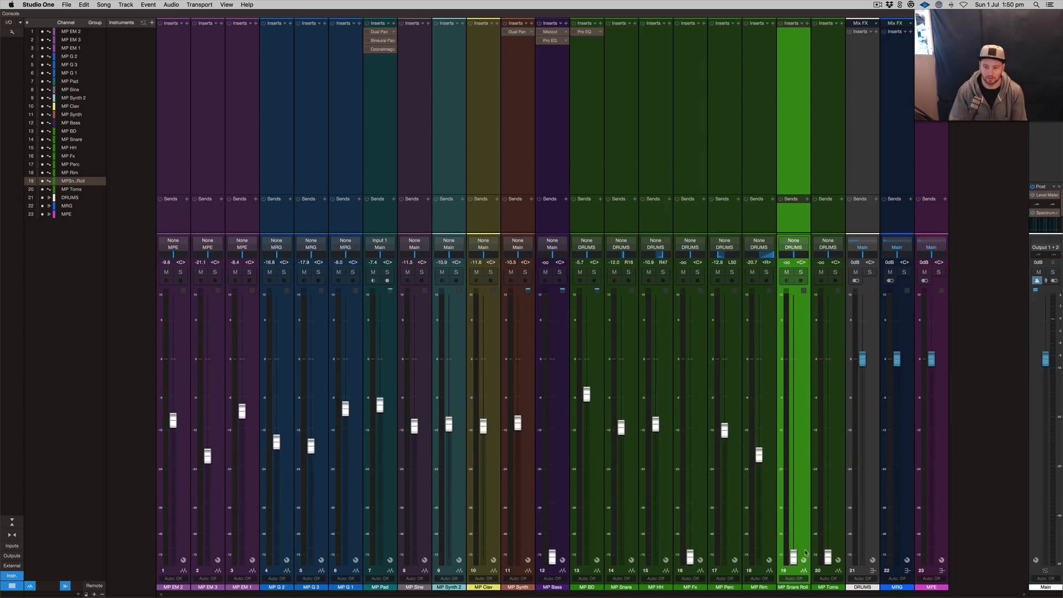
key(space)
drag(794, 555, 798, 457)
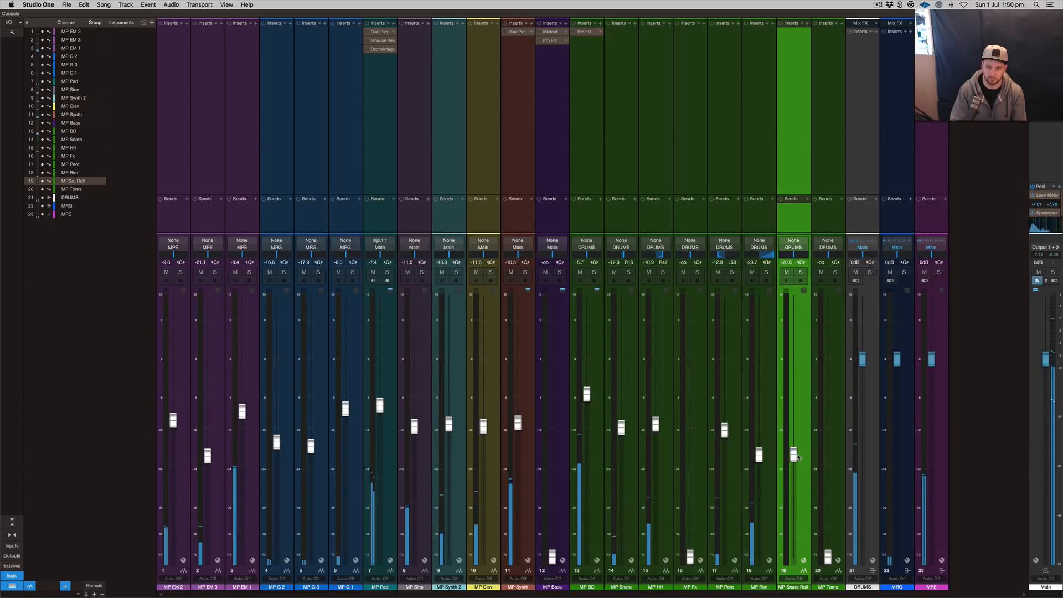
- Select the MP Fx track in the arrangement and raise its fader to -19.5 dB in the console
key(F3)
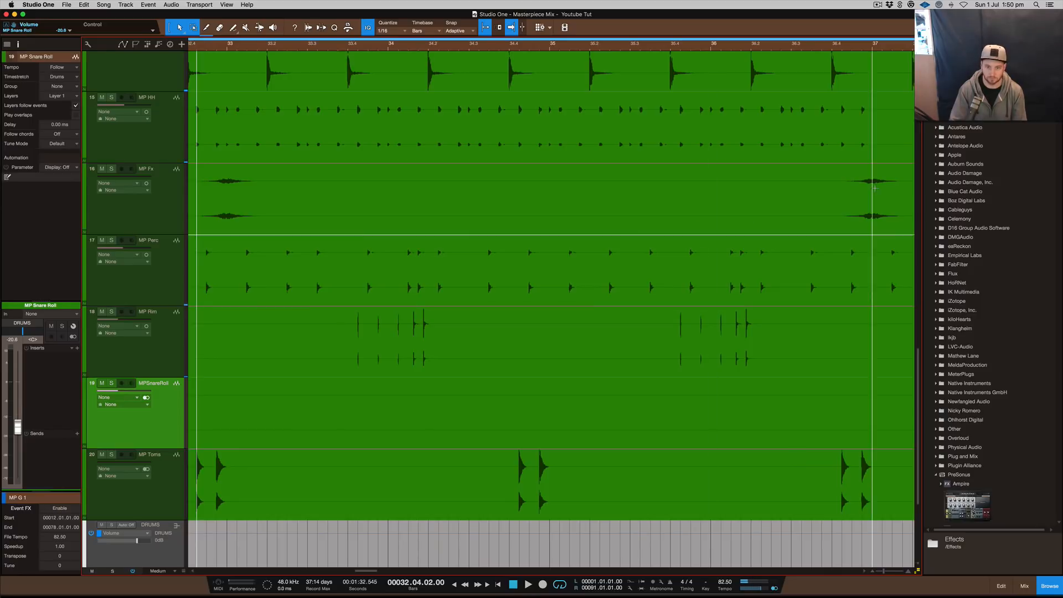
click(157, 208)
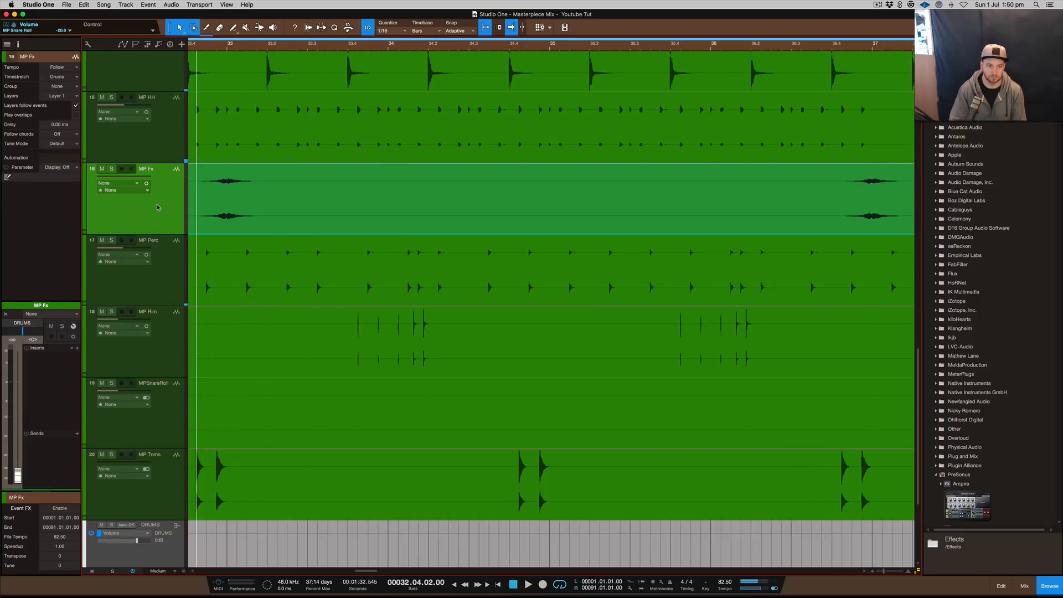
key(F3)
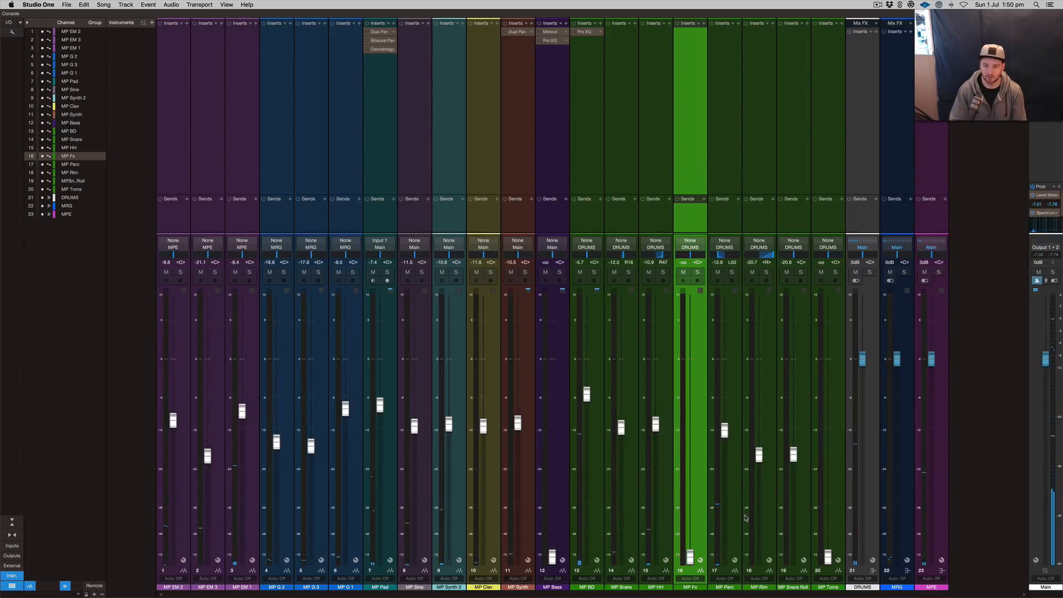
drag(690, 556, 690, 451)
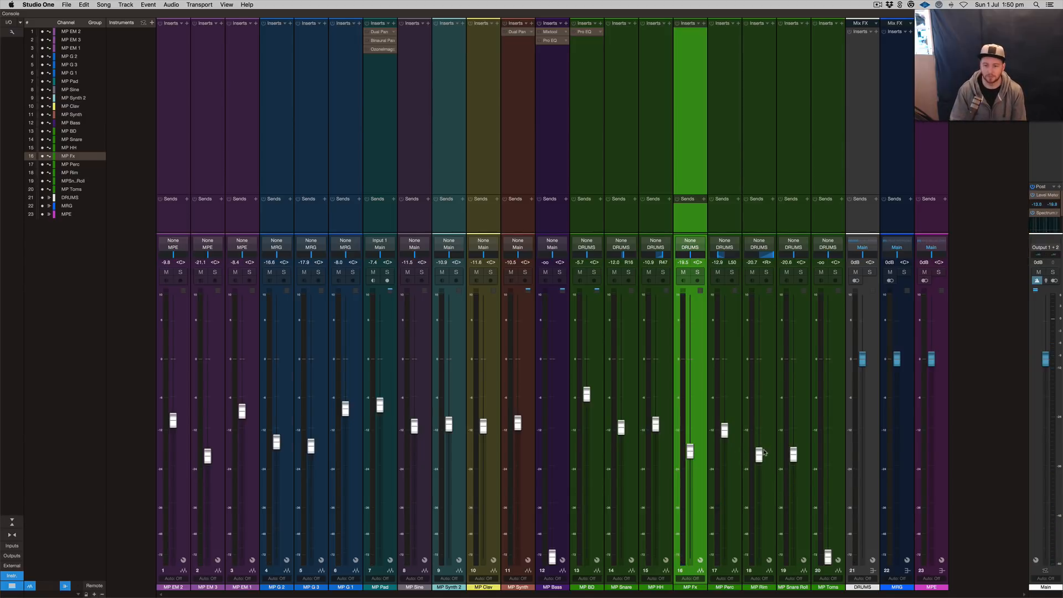
- Select the MP Toms track in the arrangement, and nudge the MP Snare Roll fader up to -19.2 dB during playback
key(F3)
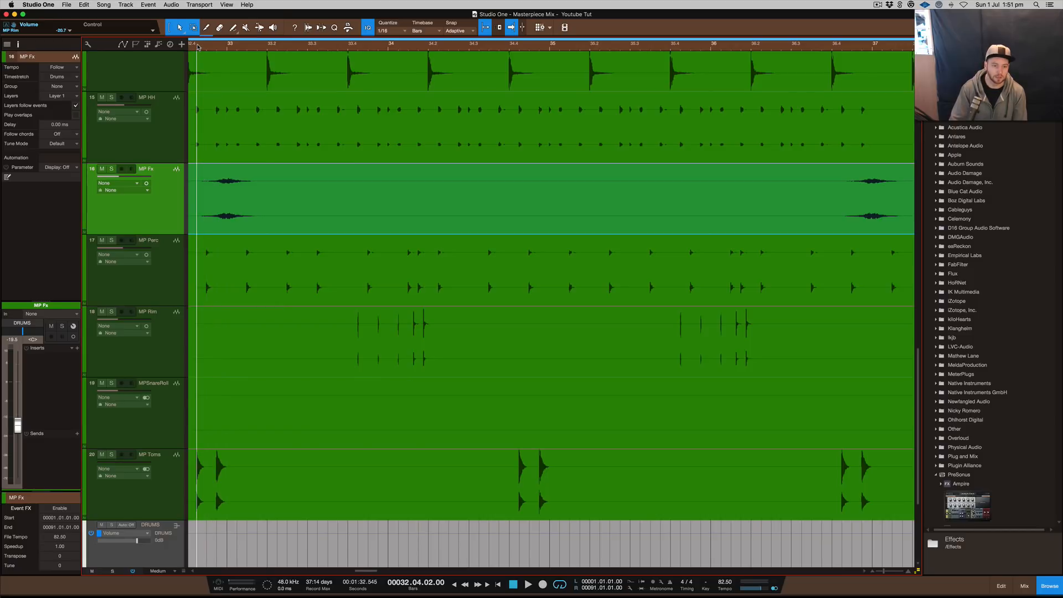
click(161, 464)
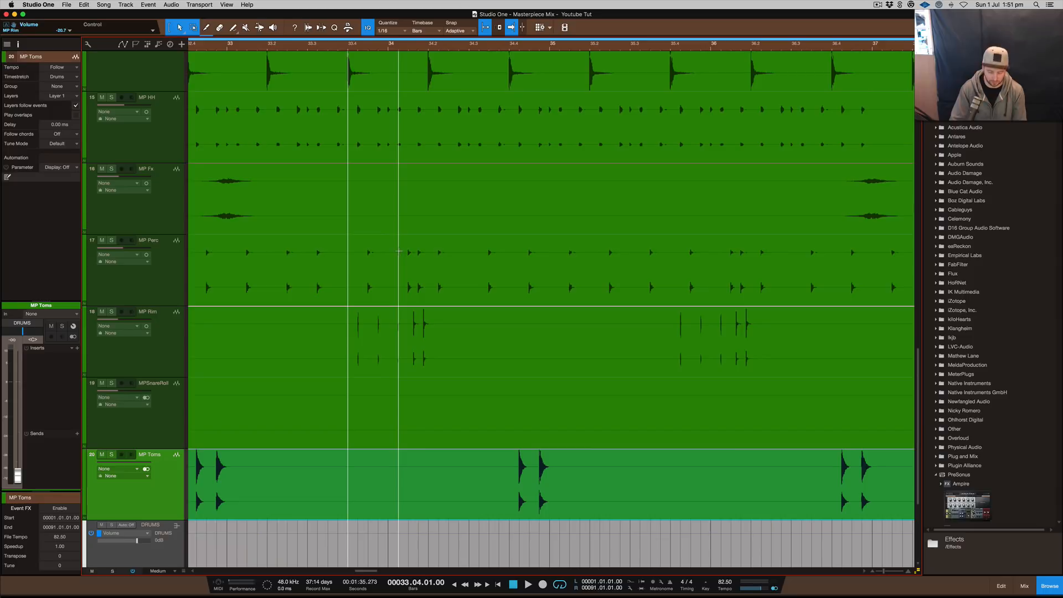
key(F3)
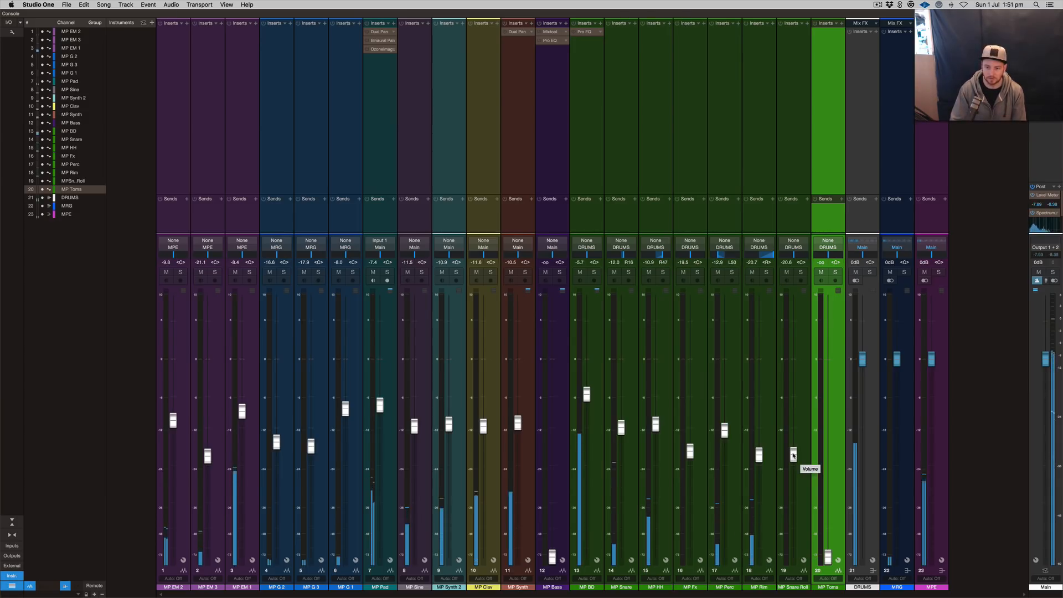
drag(793, 455, 793, 453)
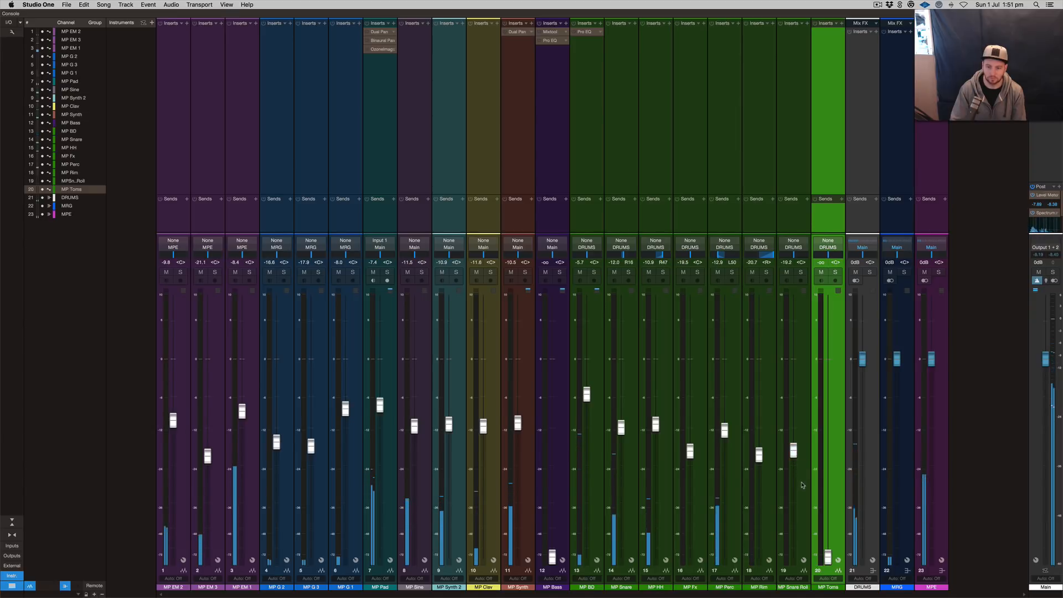
click(793, 453)
- Find the MP Snare Roll hits in the zoomed-out arrangement and place the playhead just before the roll near bar 52
key(F3)
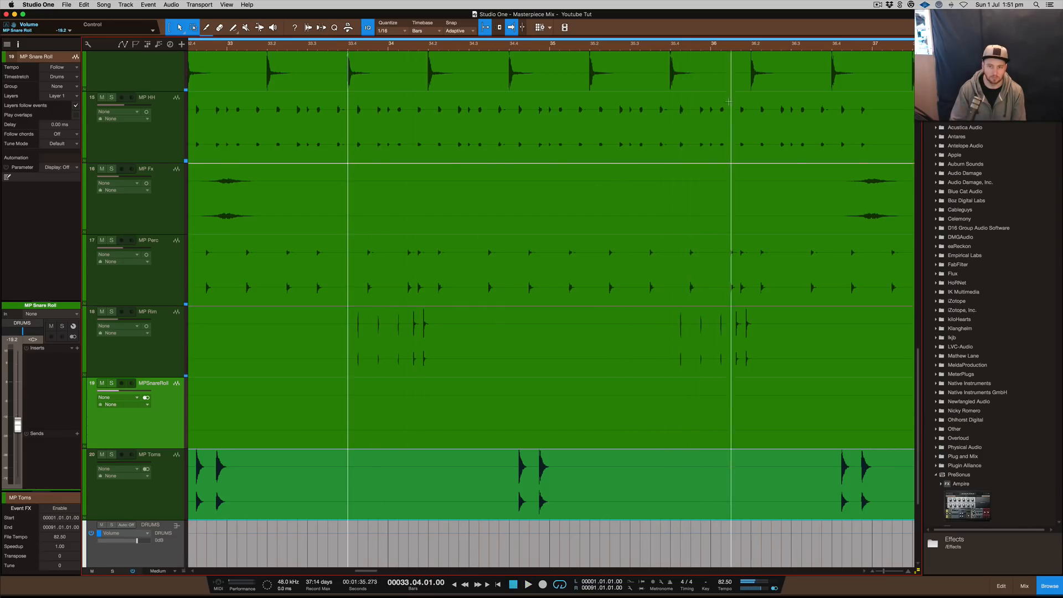
click(663, 47)
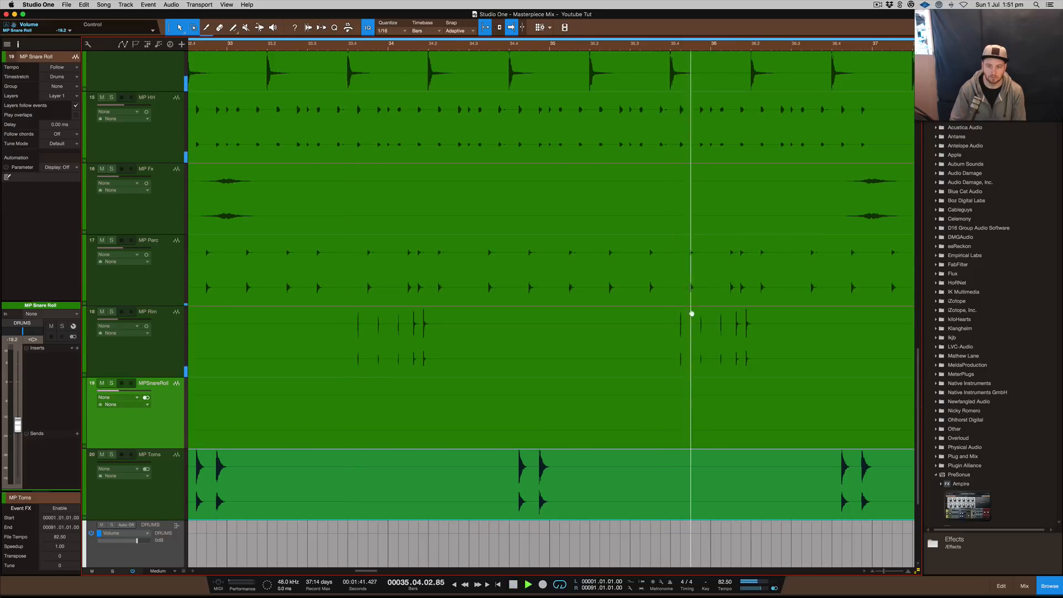
scroll(319, 402, right, 5)
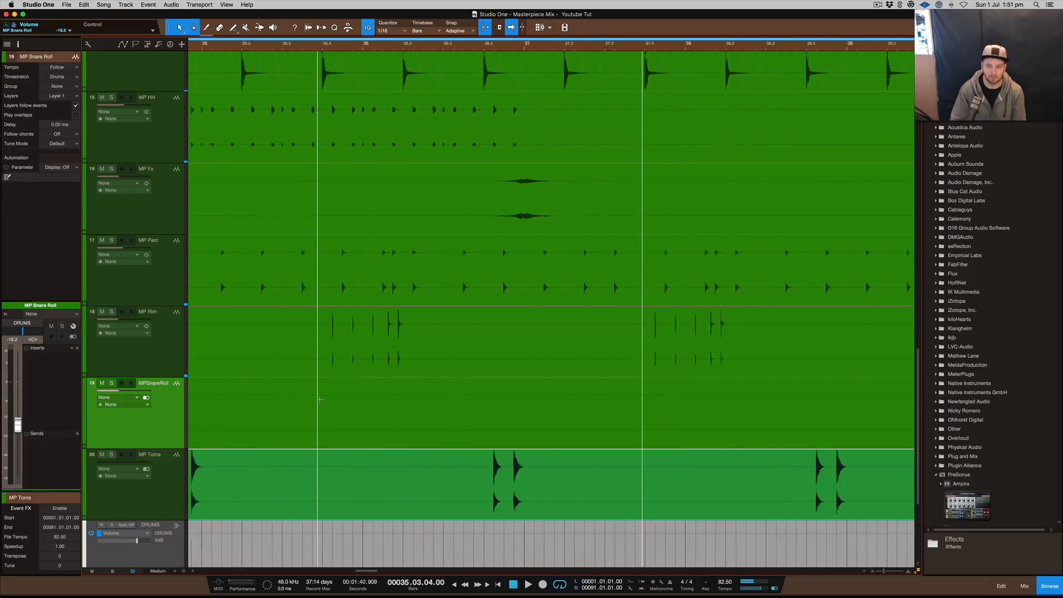
key(F3)
key(F3)
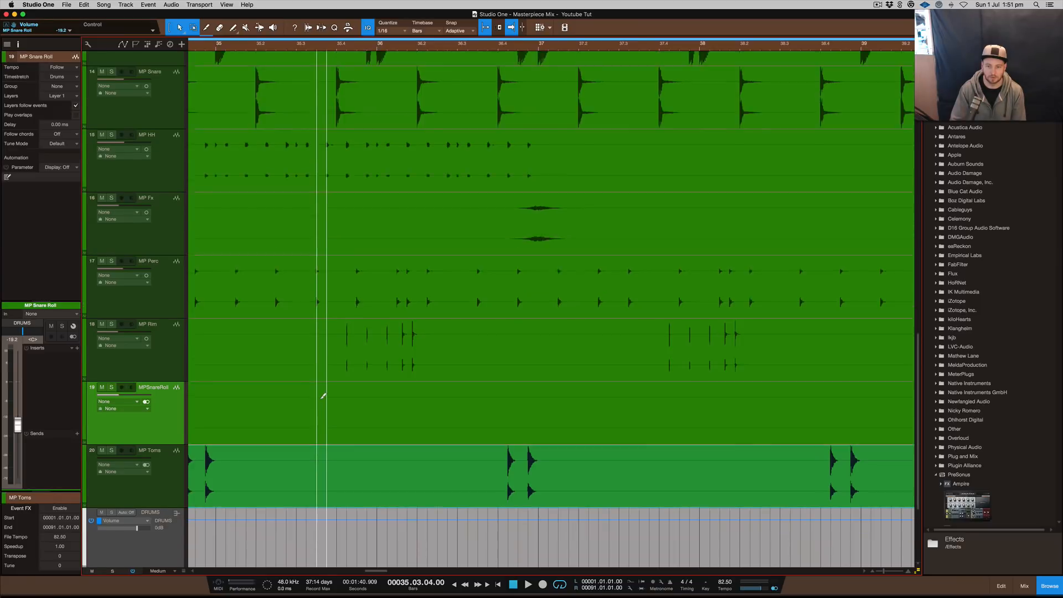
scroll(322, 398, up, 3)
key(w)
key(w)
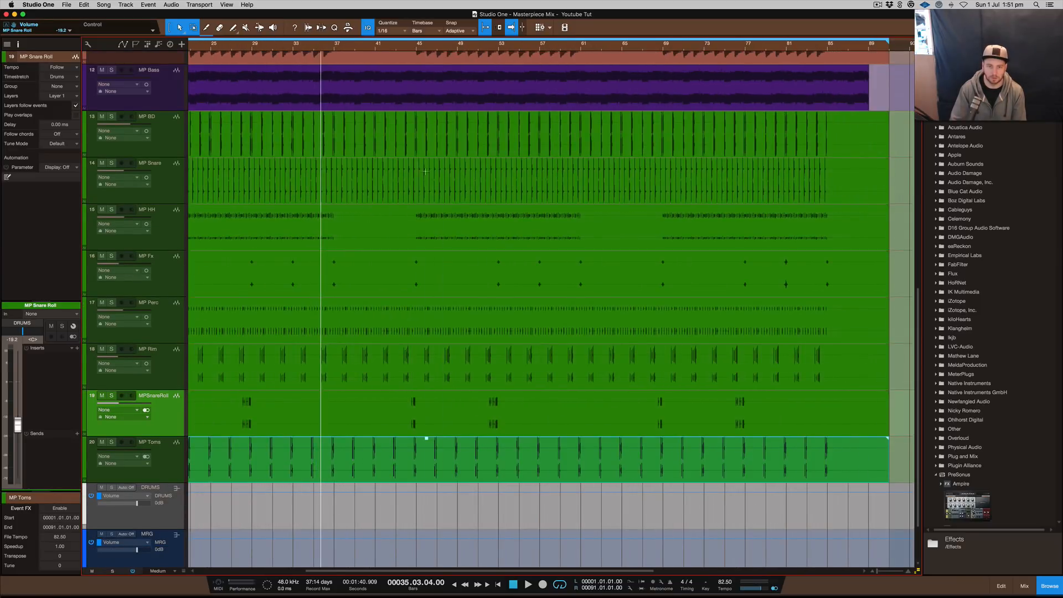
click(473, 49)
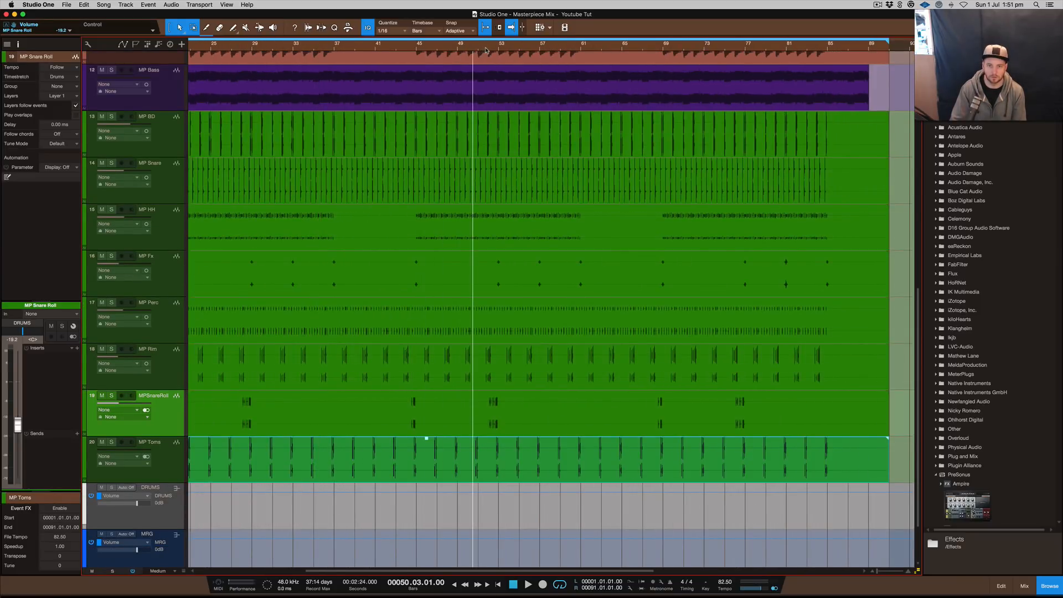
click(485, 49)
- Play the snare roll section and raise the MP Snare Roll fader to -10.8 dB in the console
key(F3)
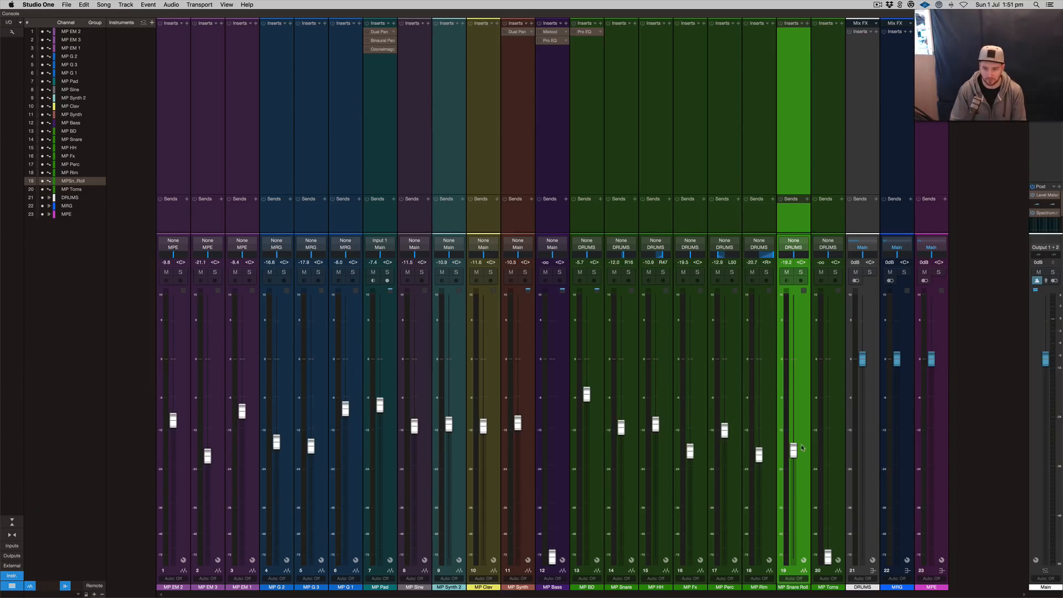
key(space)
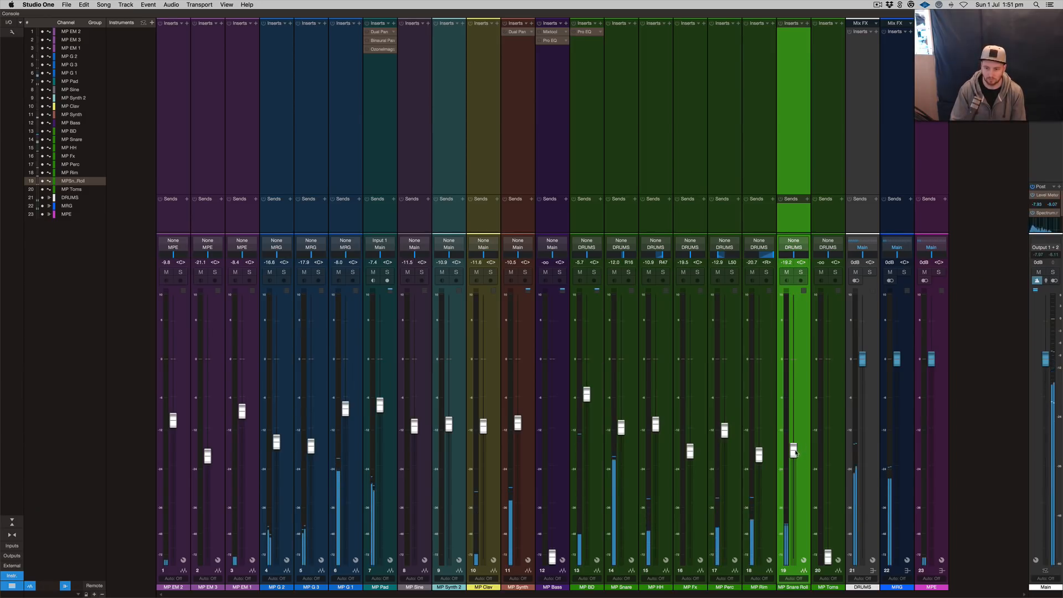
drag(794, 452, 794, 428)
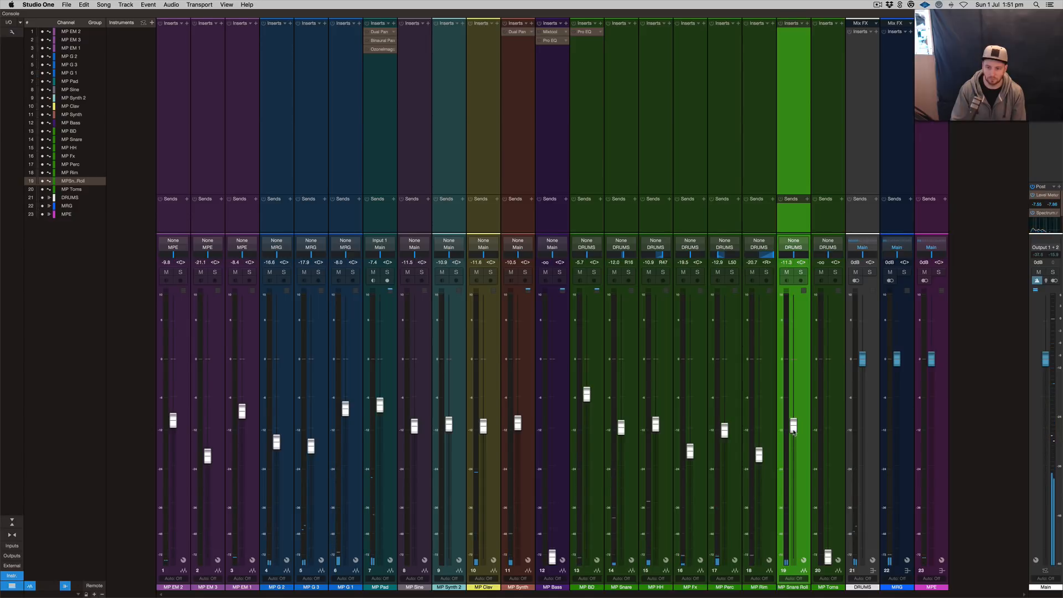
drag(794, 431, 794, 428)
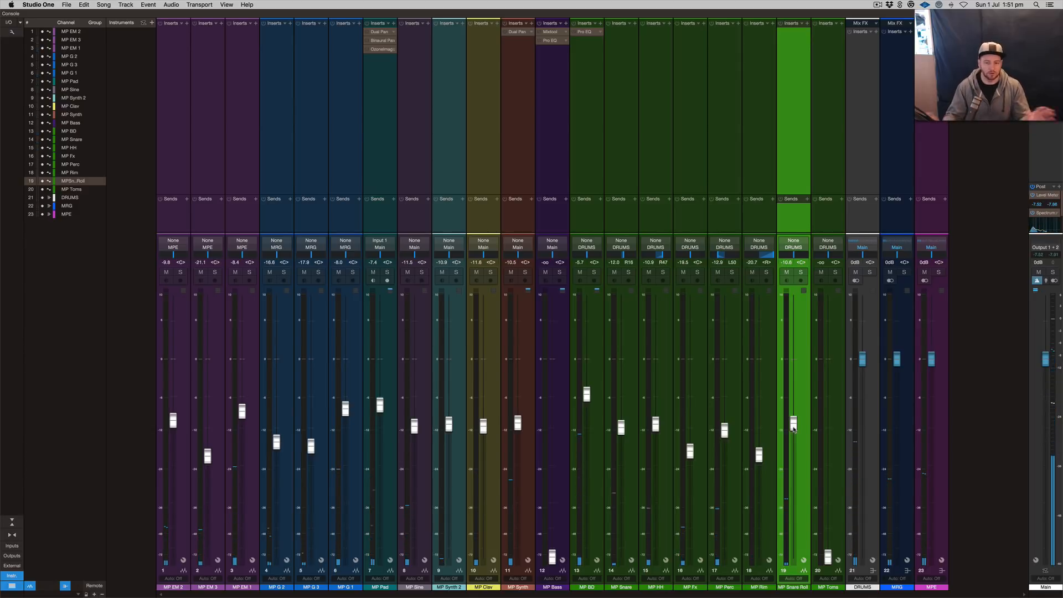
- Select the MP Toms channel and raise its fader to about -9.4 dB during playback
click(836, 504)
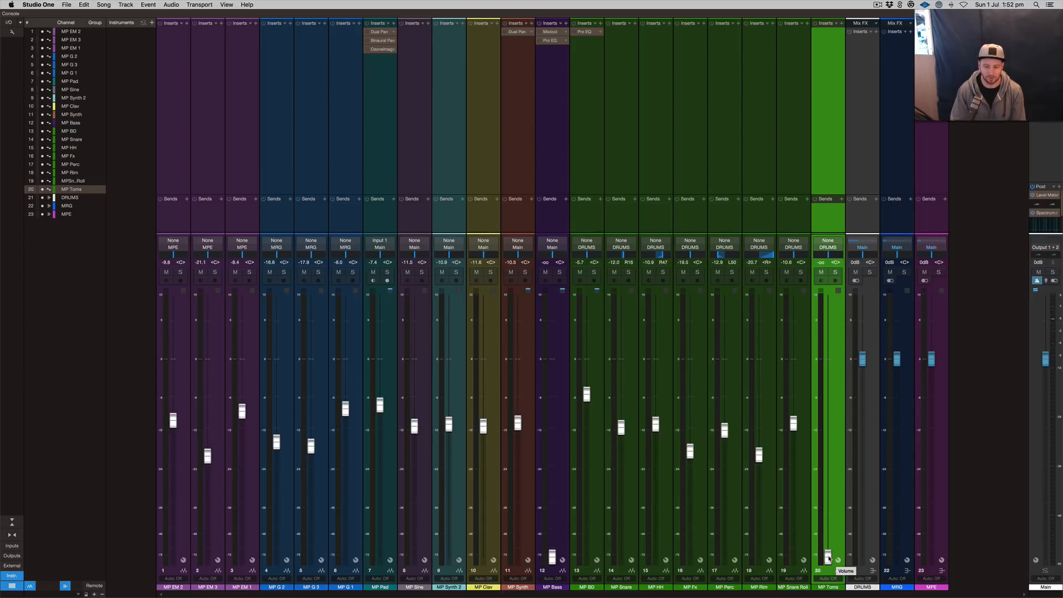
drag(828, 558, 830, 420)
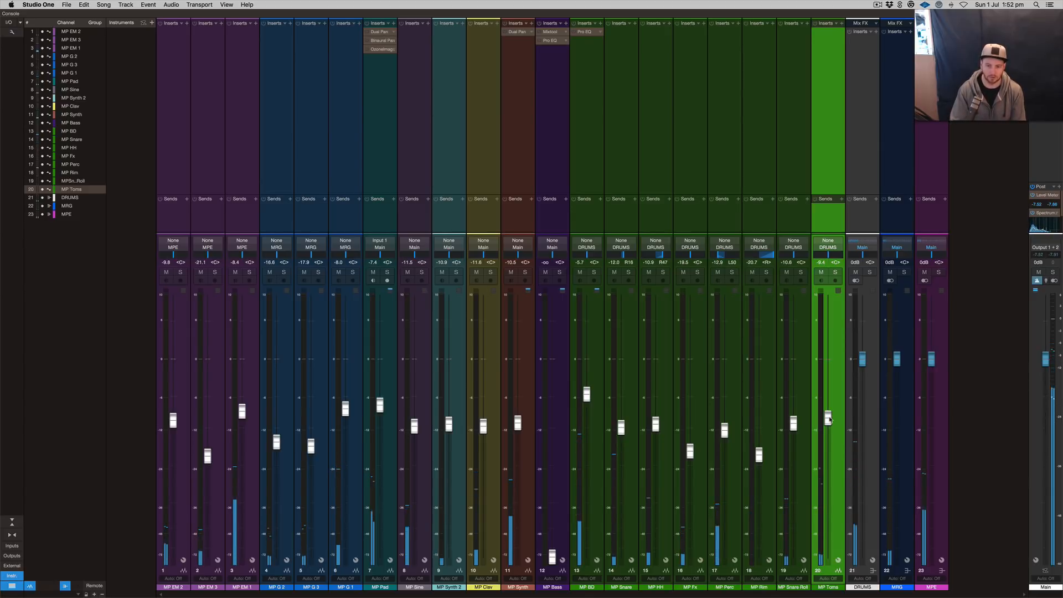
- Solo MP BD and MP Bass, open the Main output's Spectrum Meter in a wider window, and play the song to view their low end
click(561, 530)
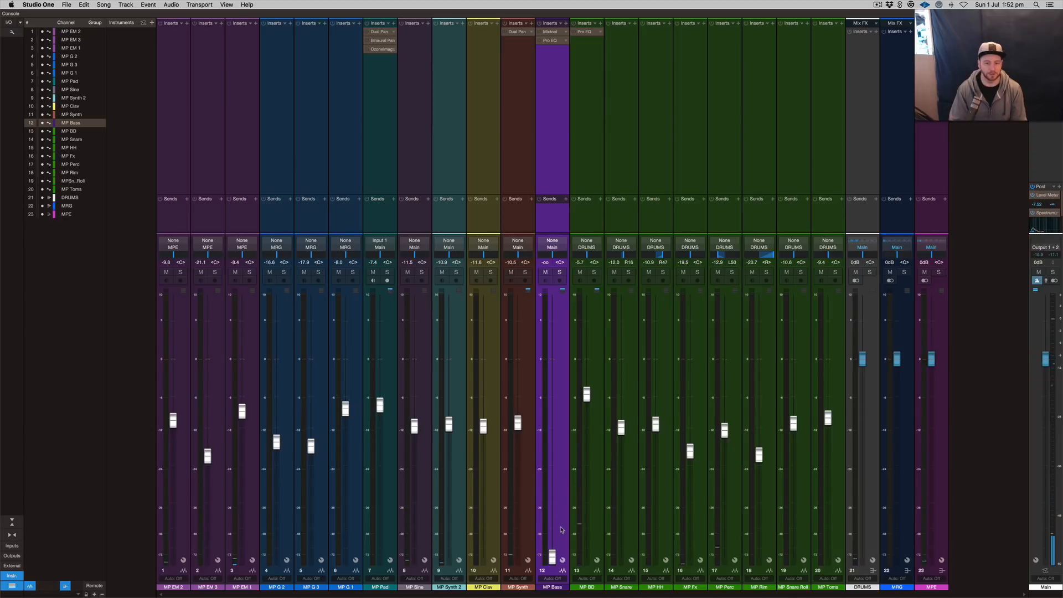
click(594, 272)
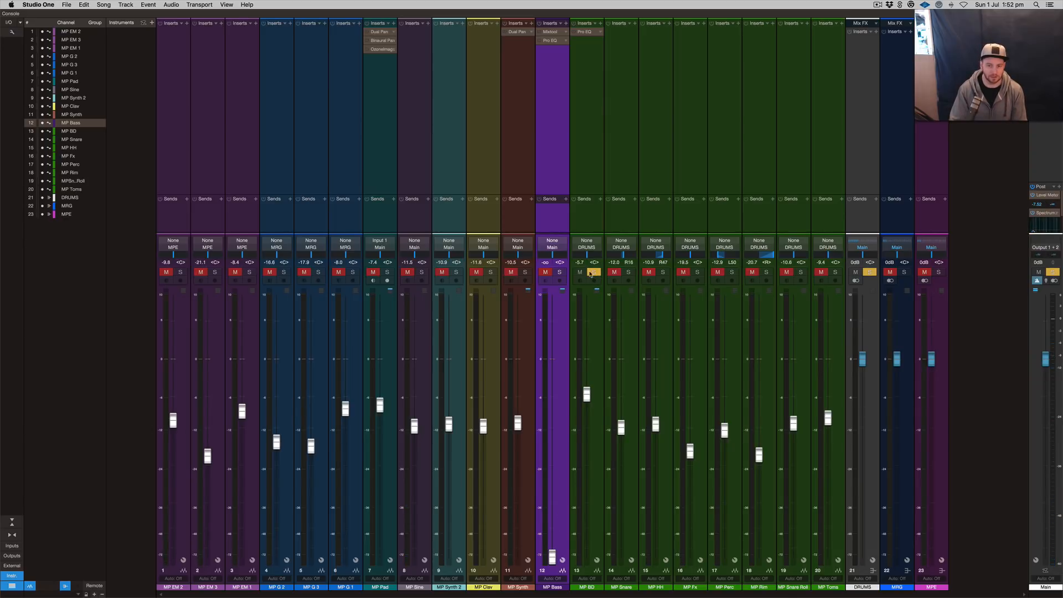
click(559, 272)
click(1047, 213)
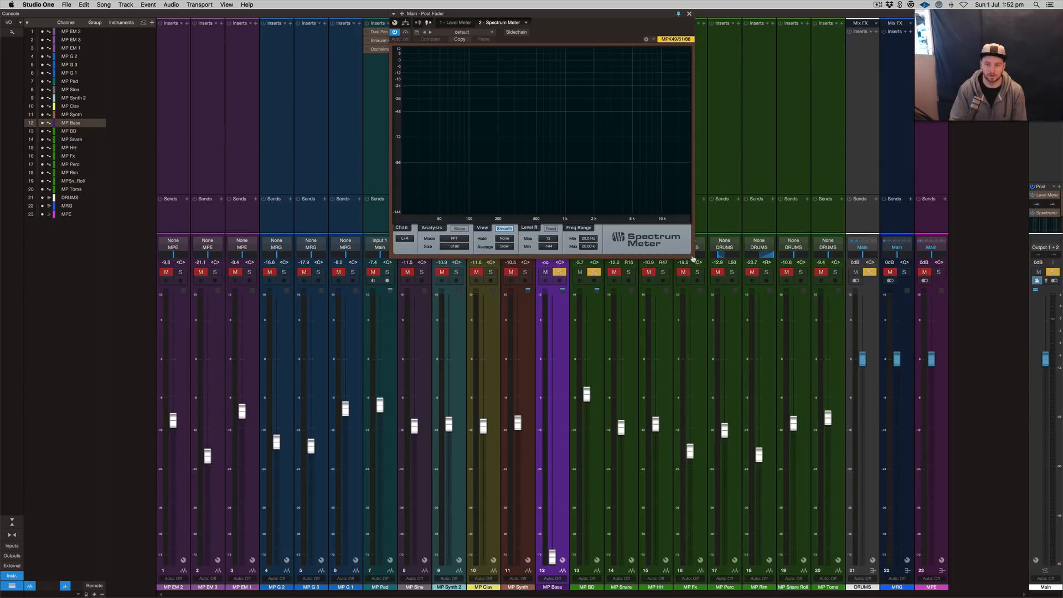
drag(696, 259, 736, 228)
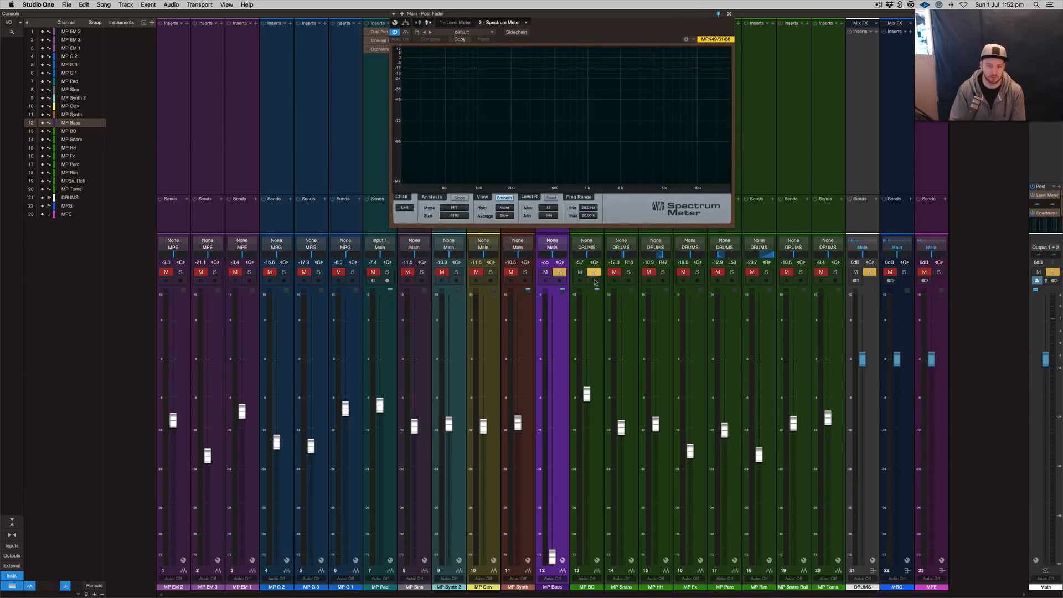
key(space)
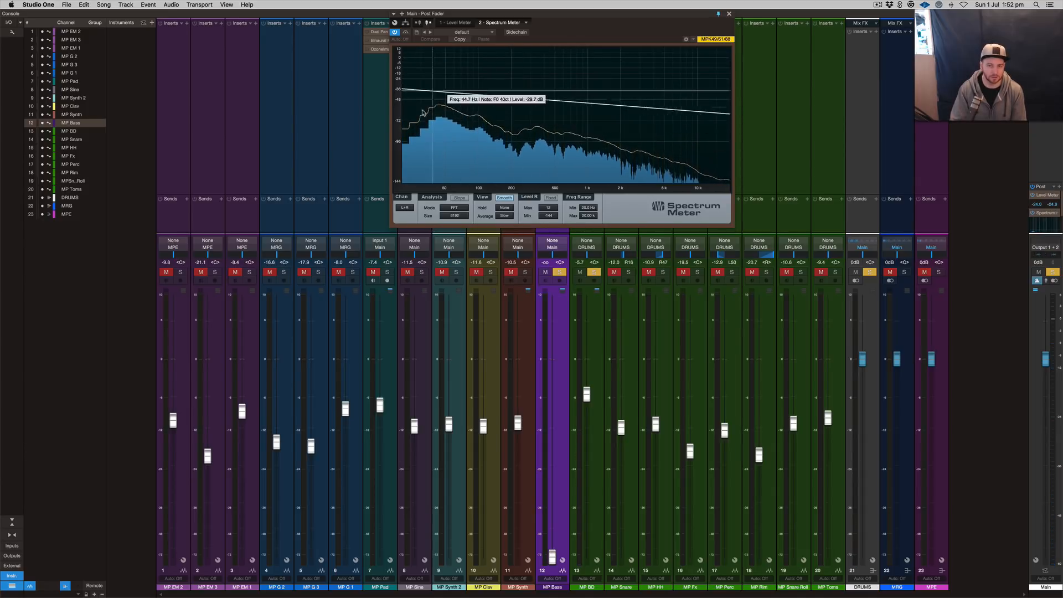
- Unsolo MP BD, raise the MP Bass fader to about -14 dB to examine its spectrum alone, and return the fader to minimum
click(593, 272)
drag(553, 557, 552, 436)
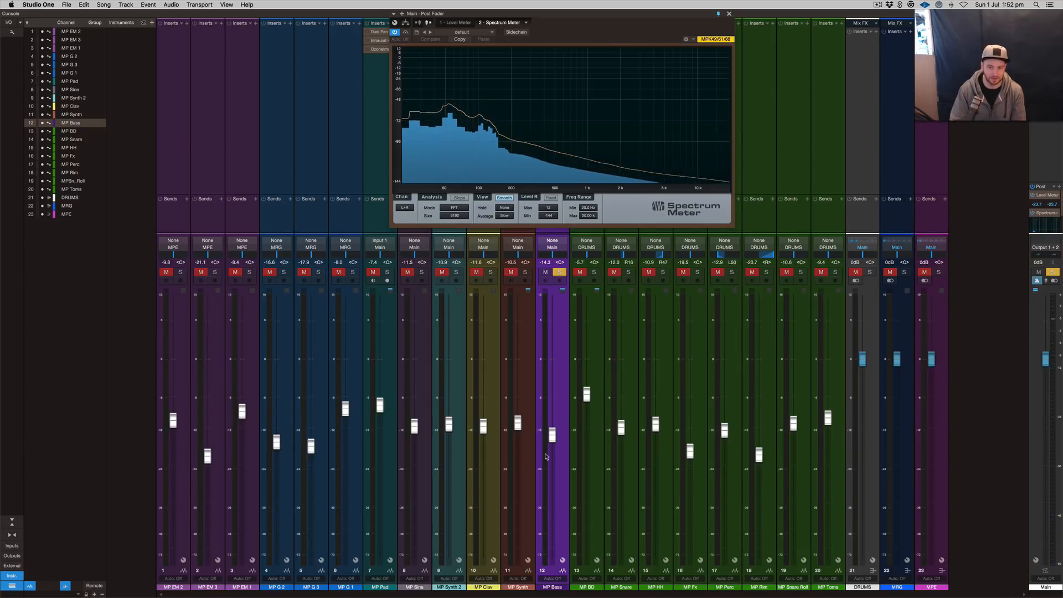
drag(552, 435, 552, 557)
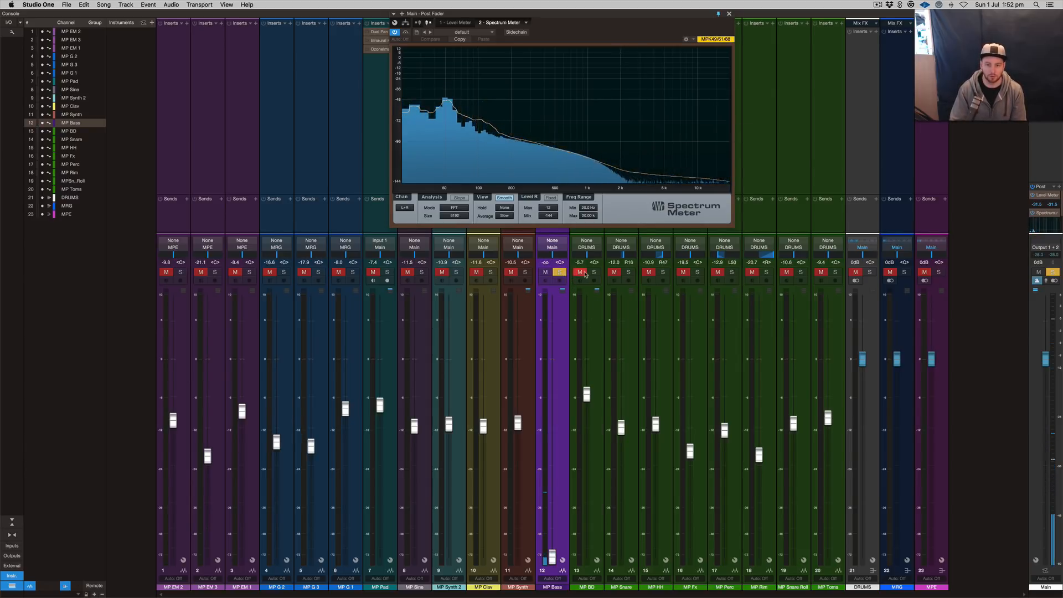
- Clear the solos, raise the MP Bass fader to -12.2 dB while playing the full mix, and close the Spectrum Meter
drag(594, 272, 637, 273)
click(525, 271)
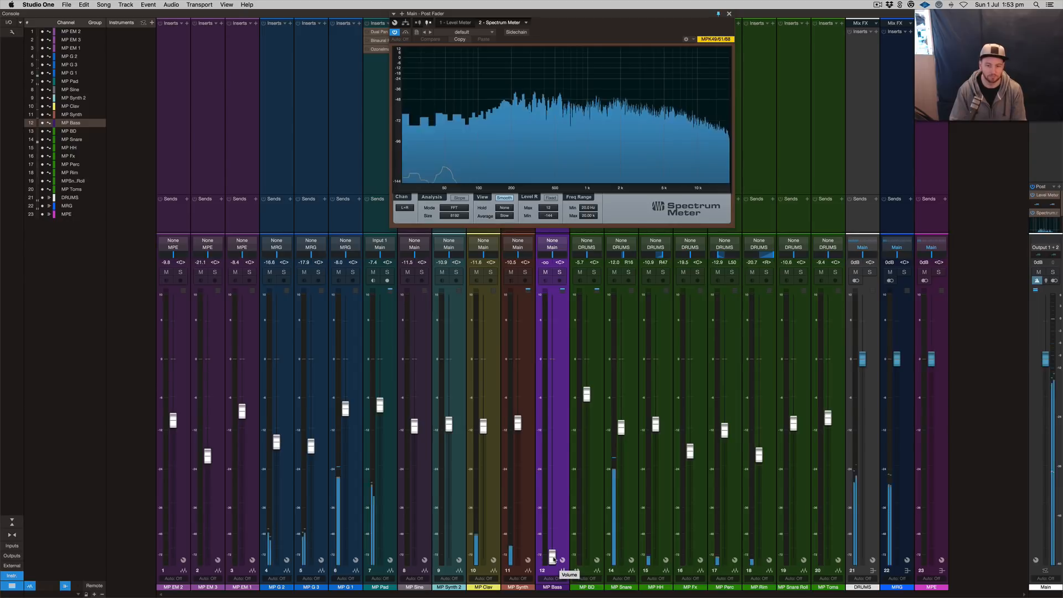
drag(552, 557, 555, 431)
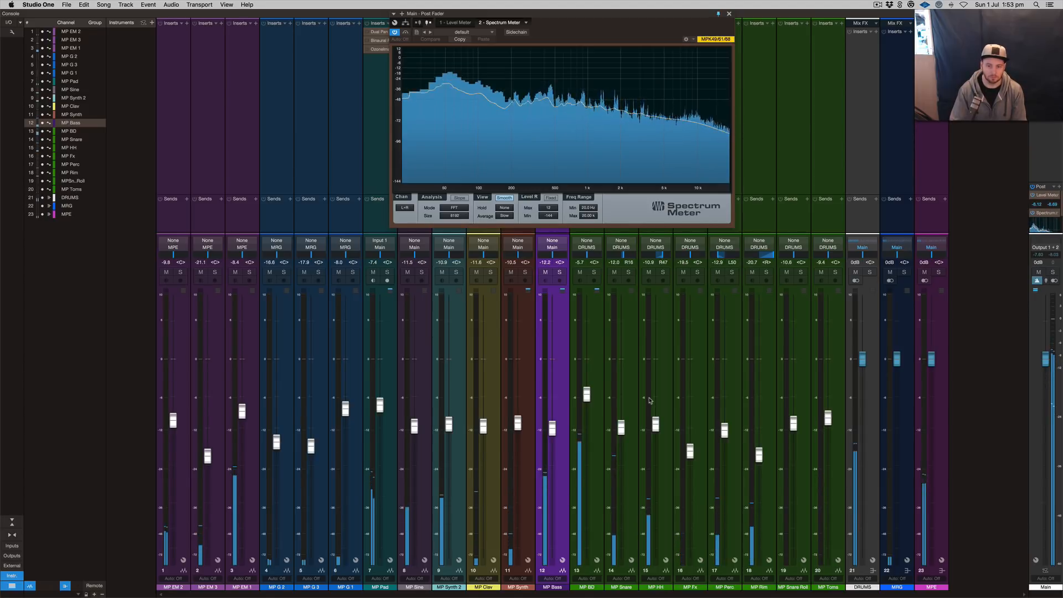
mouse_move(649, 402)
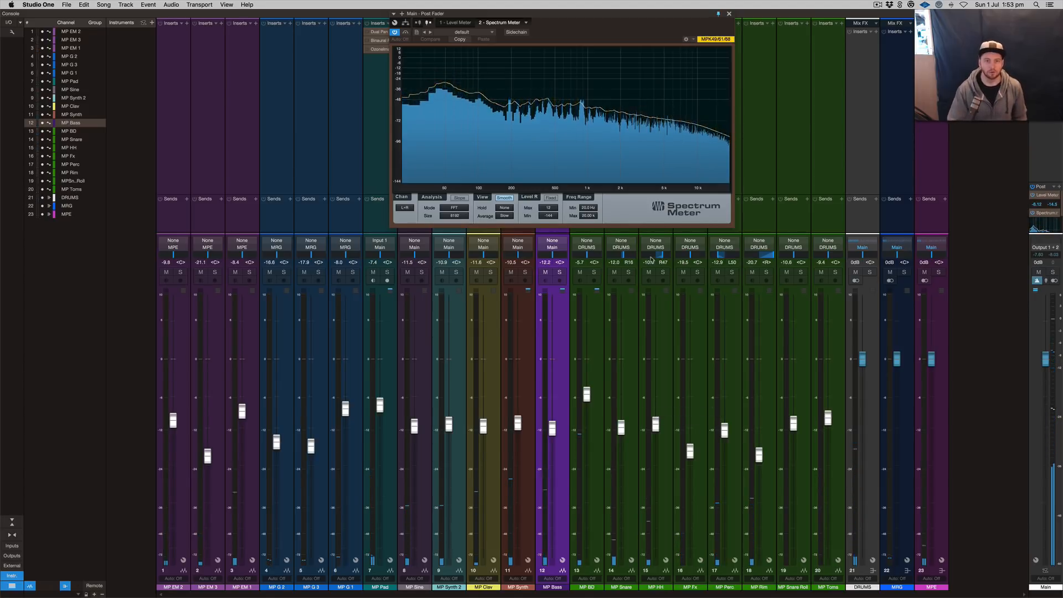
mouse_move(434, 76)
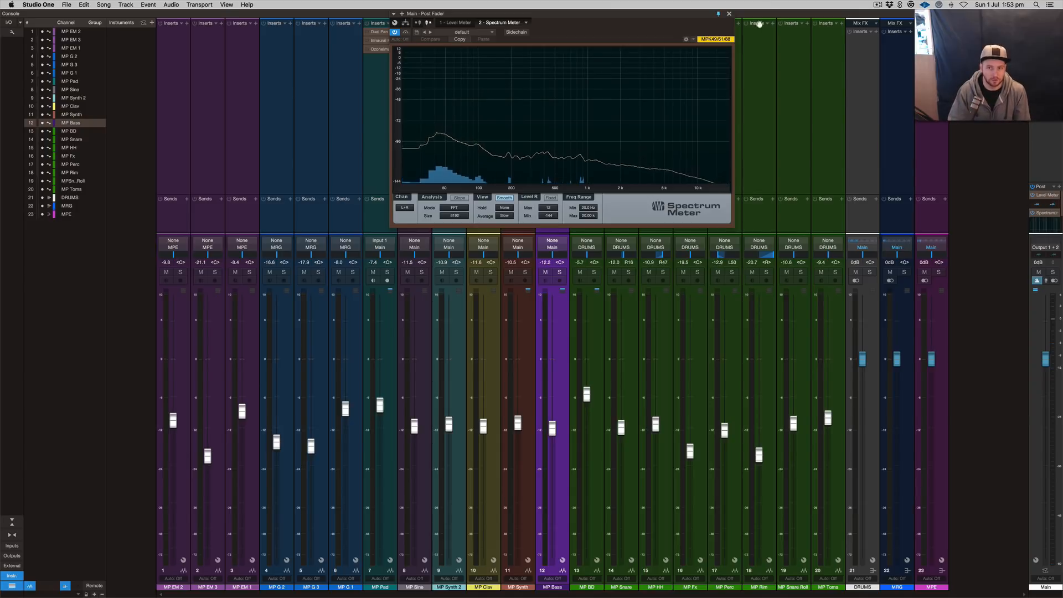
click(729, 13)
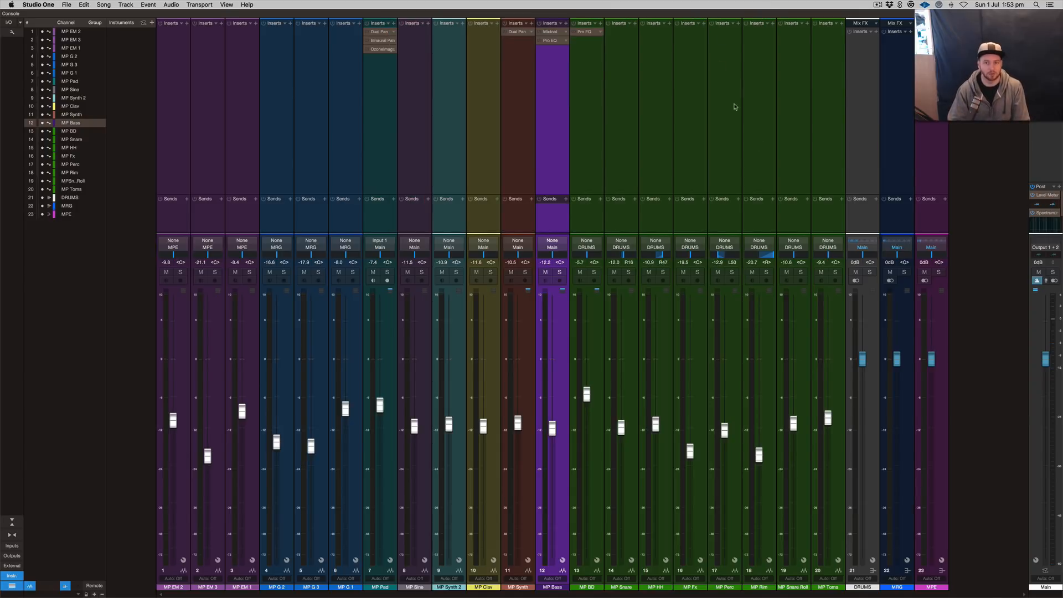
- Inspect the Pro EQ curve on the MP BD channel, switching the EQ on and back off before closing it
click(587, 32)
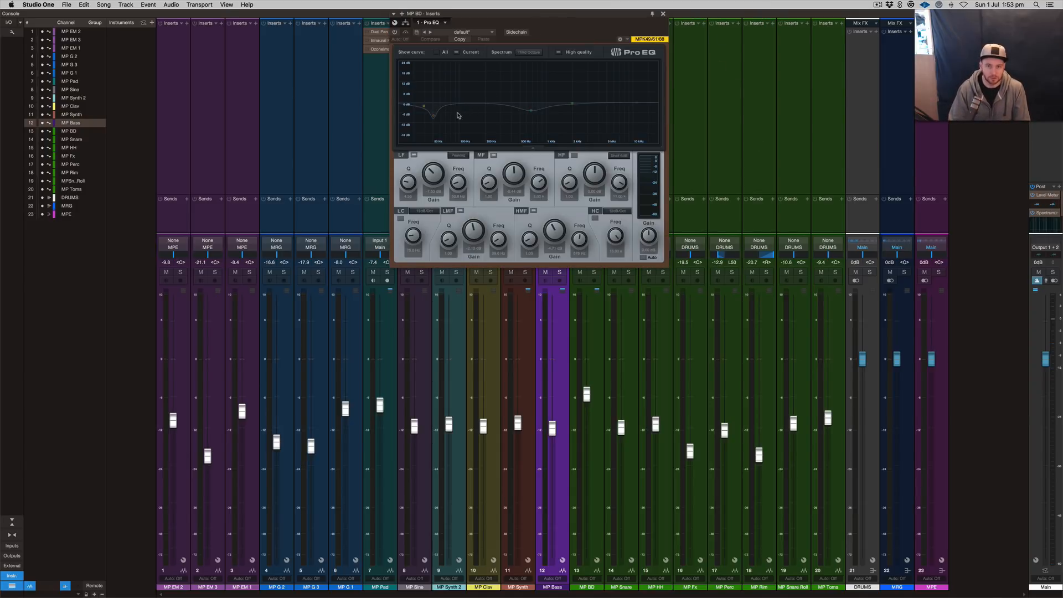
click(395, 31)
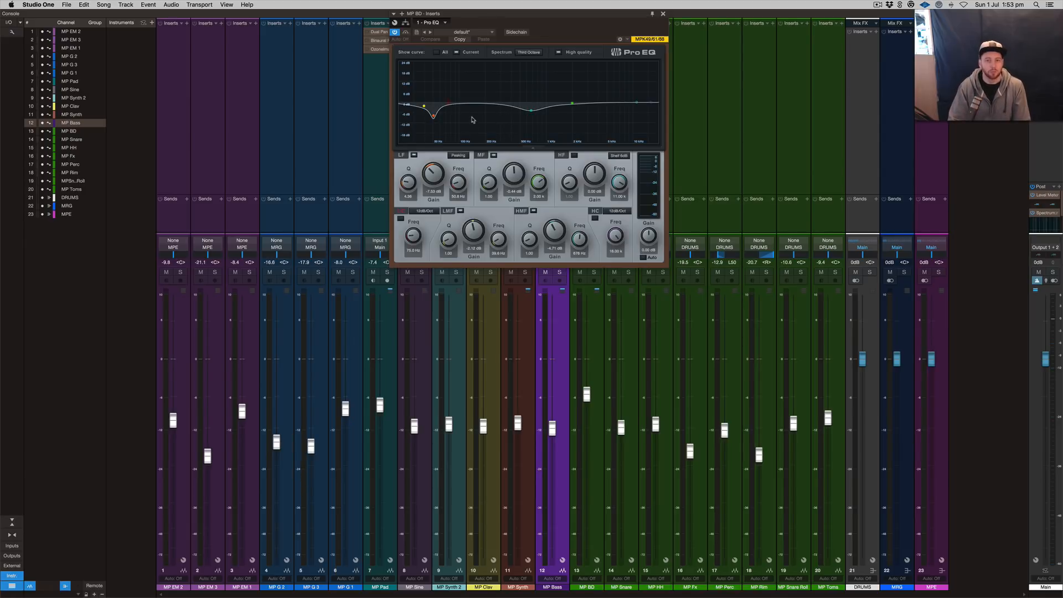
click(395, 32)
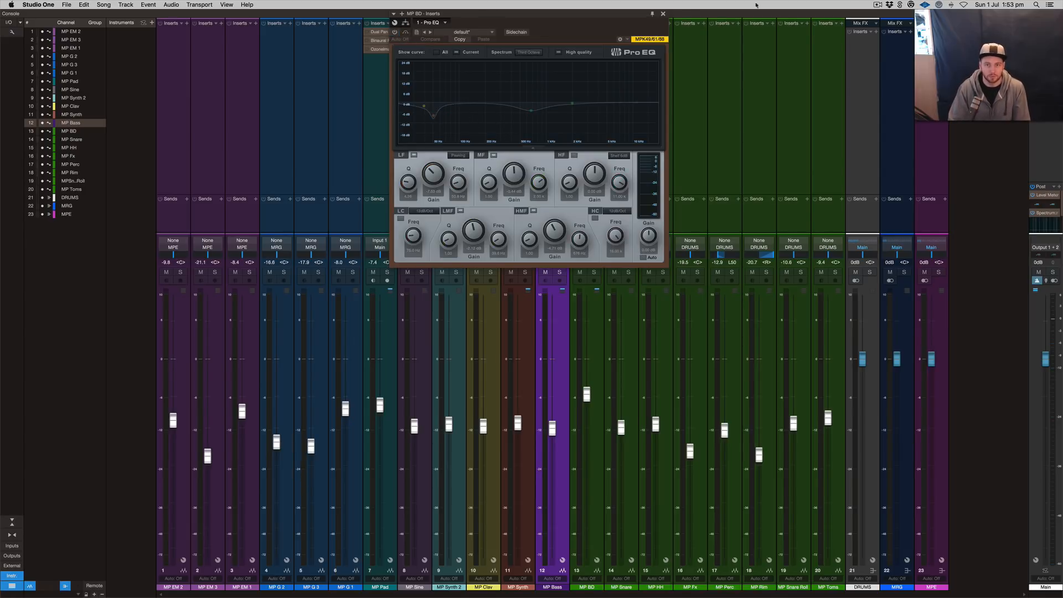
click(663, 13)
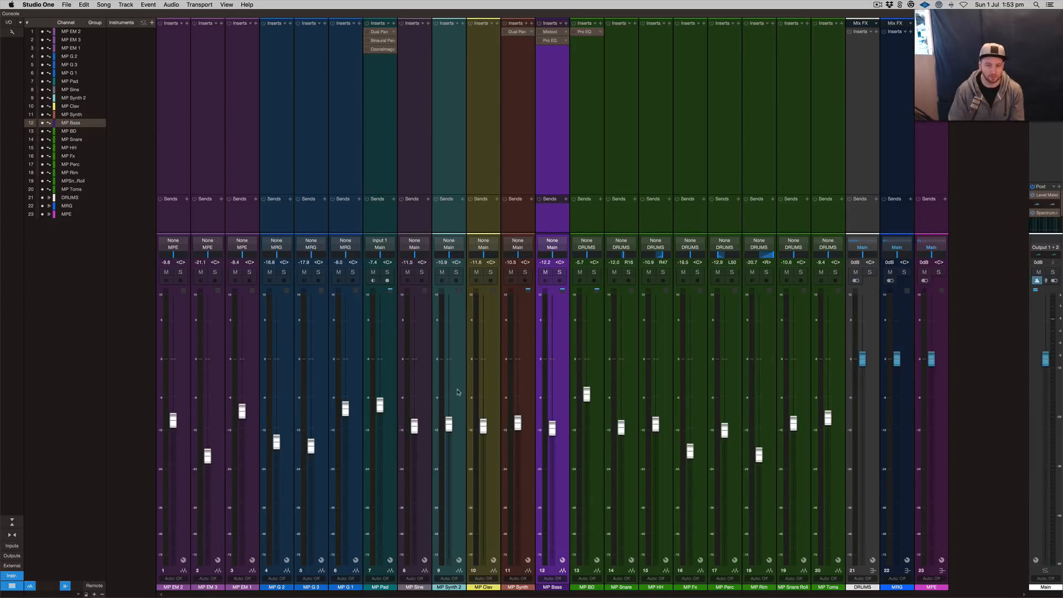
click(355, 413)
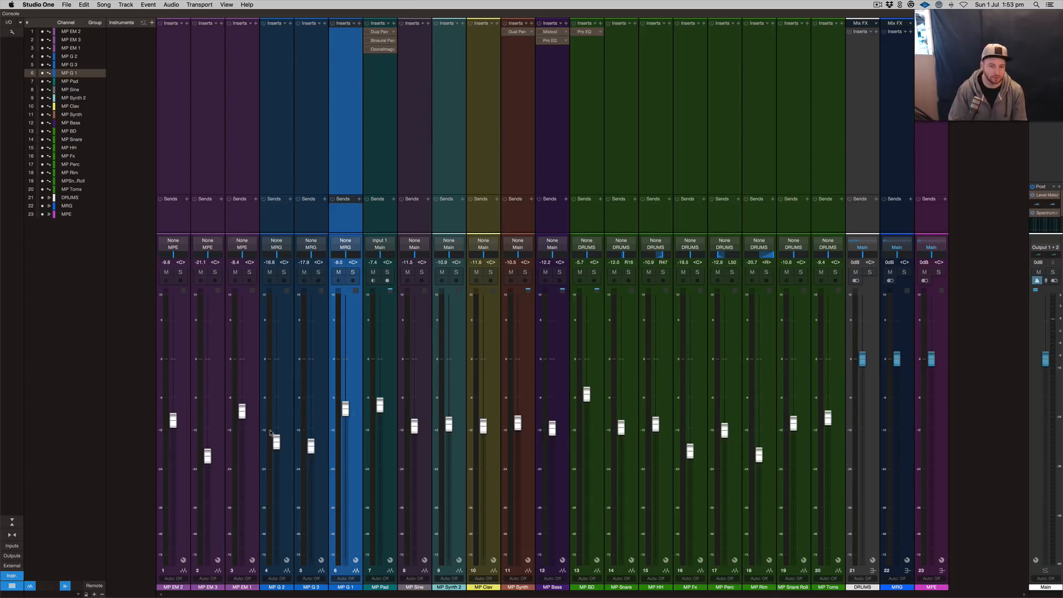
shift+click(280, 414)
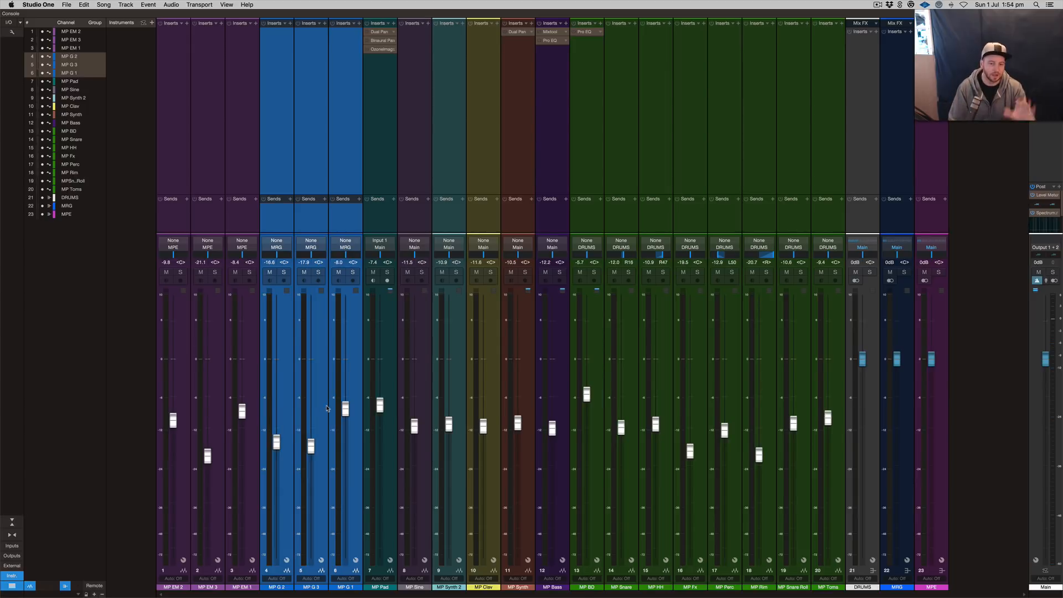
click(349, 392)
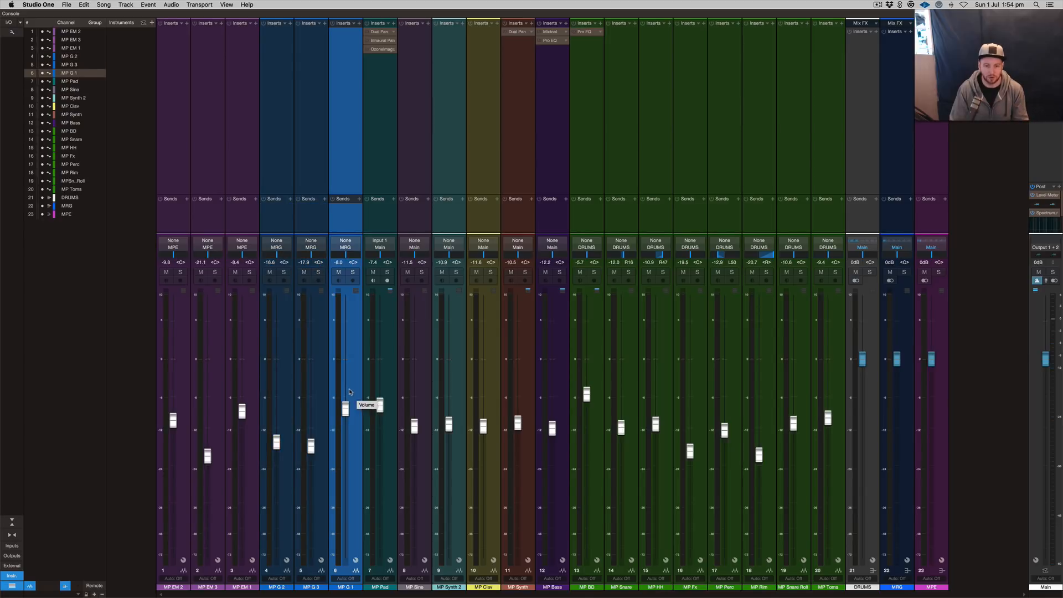
click(595, 382)
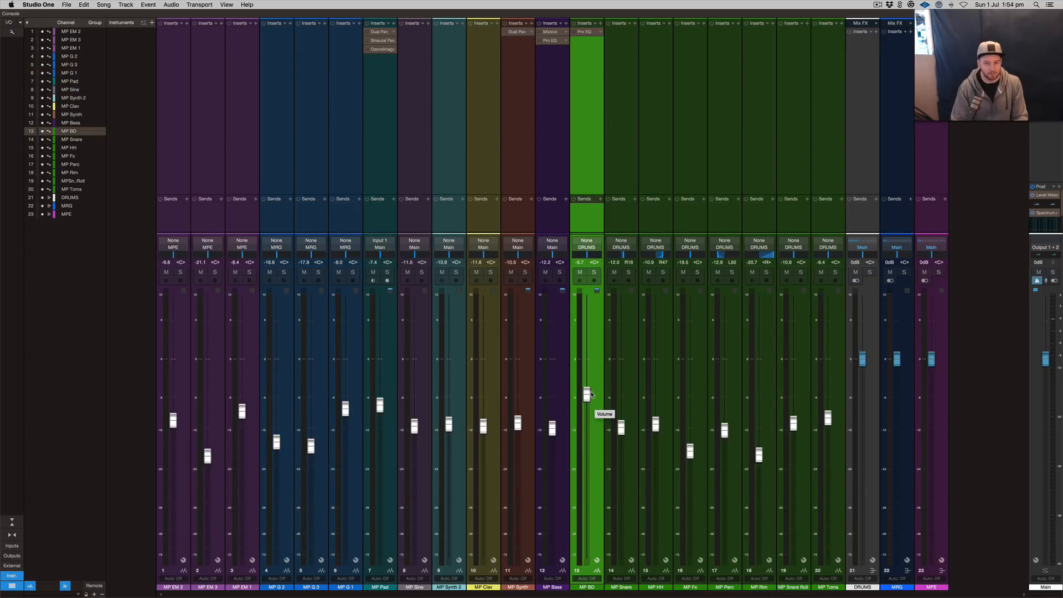
click(350, 382)
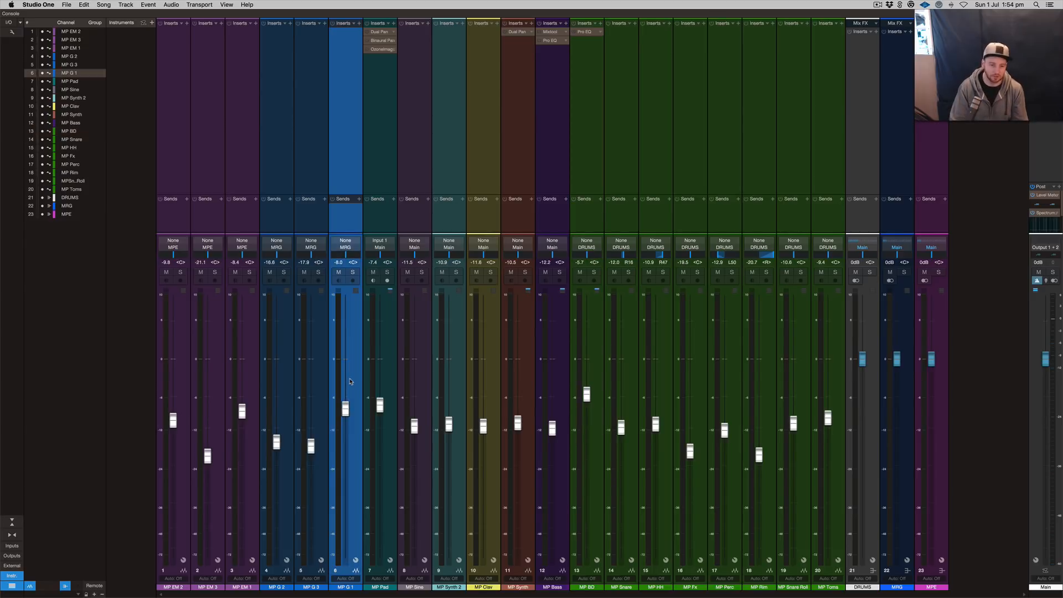